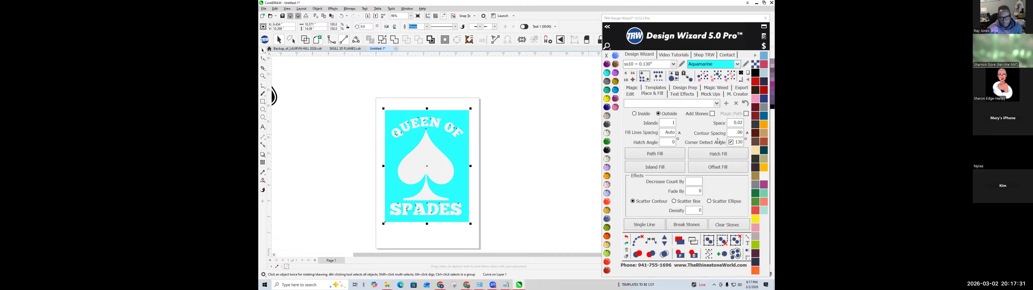
# Hatch fill the aqua background with stones placed inside, with Add Stones enabled and a contour spacing of .075.
pyautogui.click(634, 114)
pyautogui.click(699, 115)
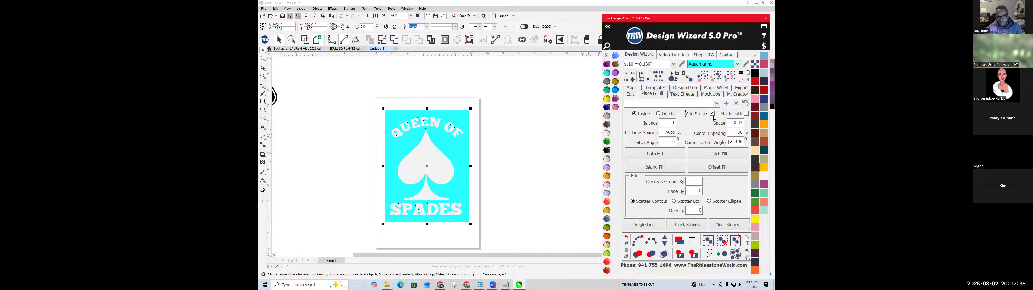
pyautogui.moveTo(743, 132); pyautogui.dragTo(728, 138)
pyautogui.write('.075')
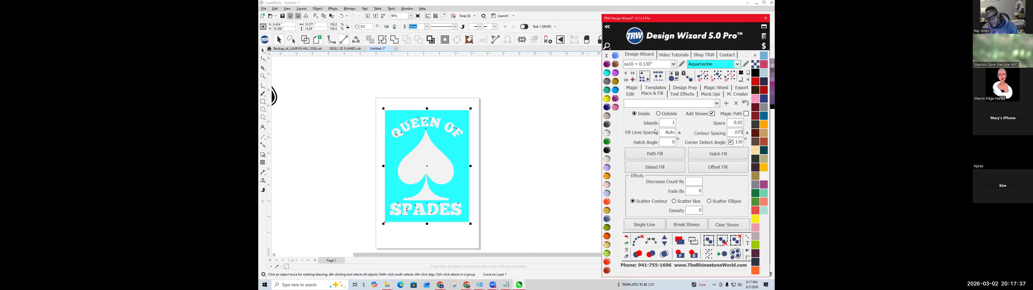
pyautogui.click(713, 155)
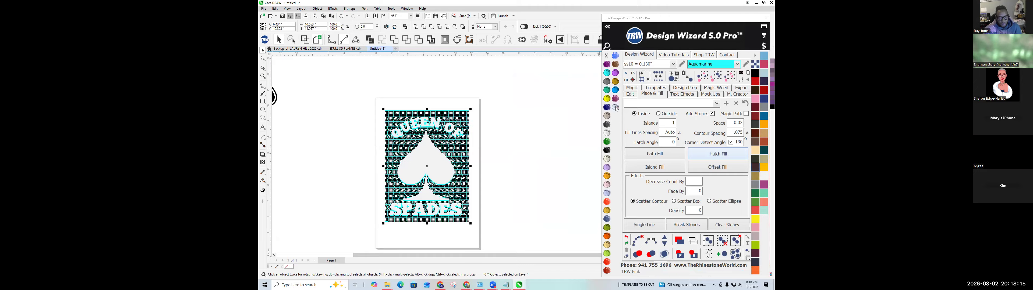
# Recolour the background stones Cobalt and inspect how they sit around the lettering and the spade.
pyautogui.click(607, 108)
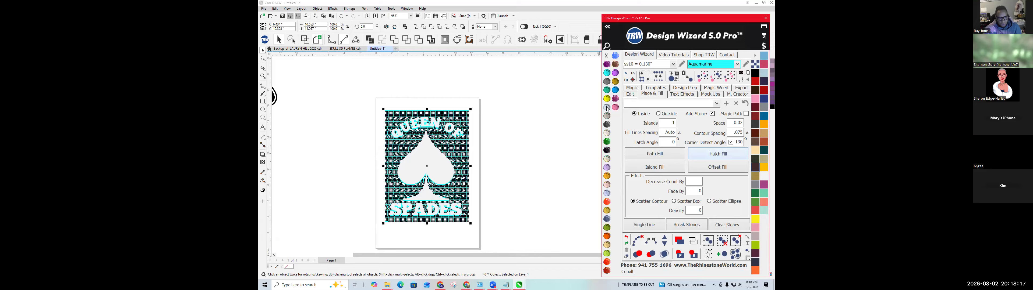
pyautogui.click(420, 95)
pyautogui.scroll(4, 419, 131)
pyautogui.scroll(-2, 440, 132)
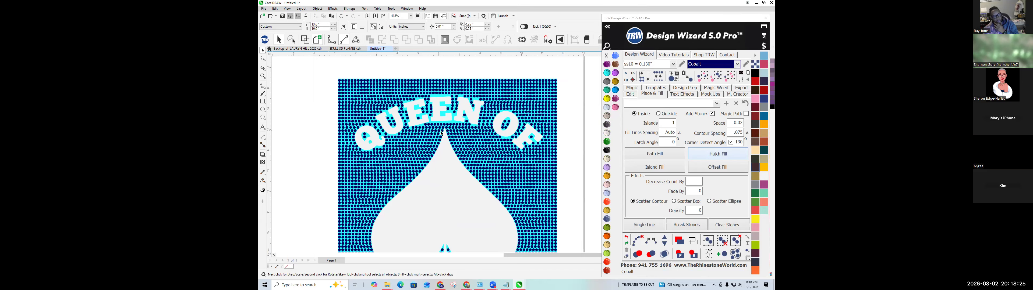
pyautogui.scroll(-3, 441, 133)
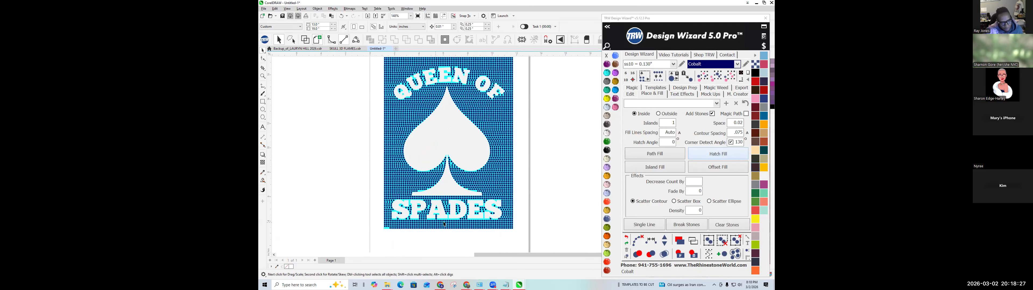
pyautogui.scroll(4, 444, 225)
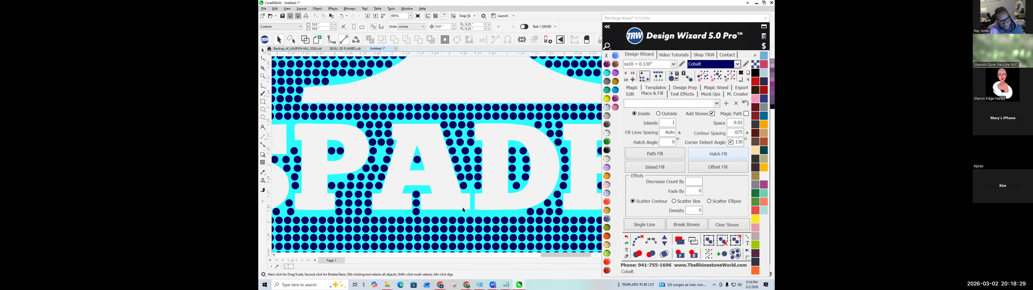
pyautogui.scroll(-2, 455, 212)
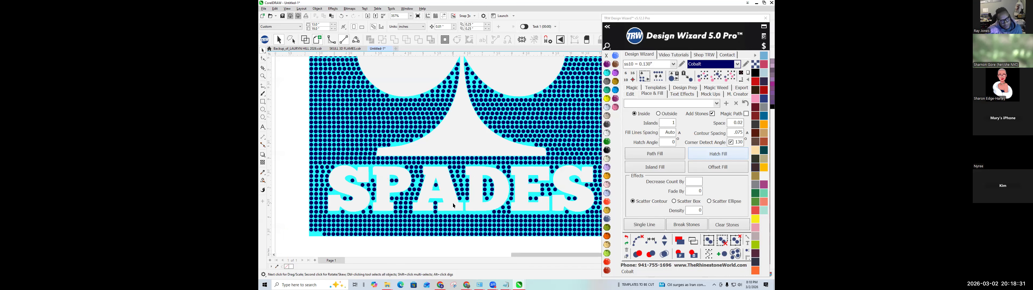
pyautogui.scroll(-3, 453, 206)
# Try replacing the background stones with a hatch fill at a hatch angle of 90, and delete the new stones.
pyautogui.click(493, 132)
pyautogui.press('Delete')
pyautogui.doubleClick(670, 143)
pyautogui.write('90')
pyautogui.click(478, 123)
pyautogui.click(724, 157)
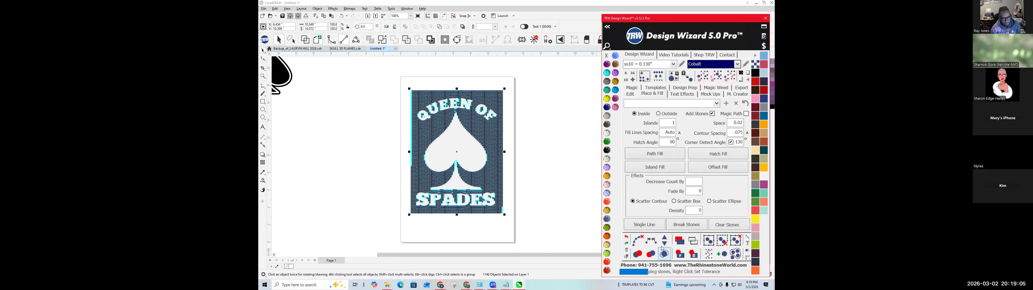
pyautogui.scroll(2, 456, 152)
pyautogui.press('Delete')
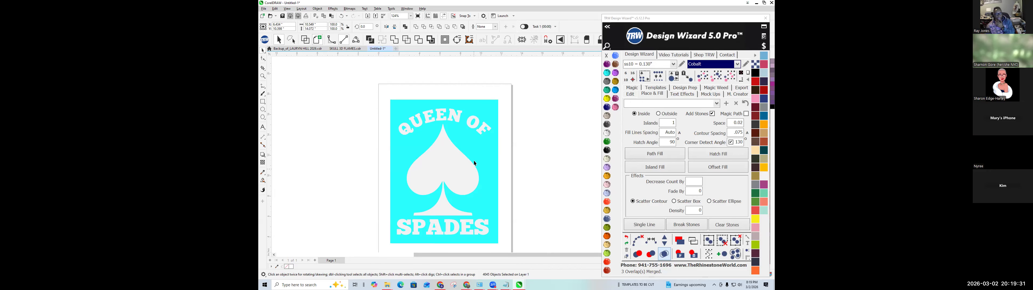
# Recolour the arched QUEEN OF lettering Cobalt and join its letters into one object.
pyautogui.scroll(4, 433, 116)
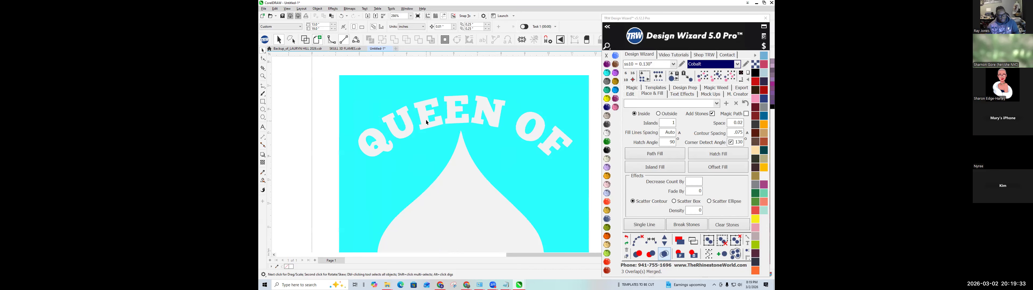
pyautogui.click(427, 122)
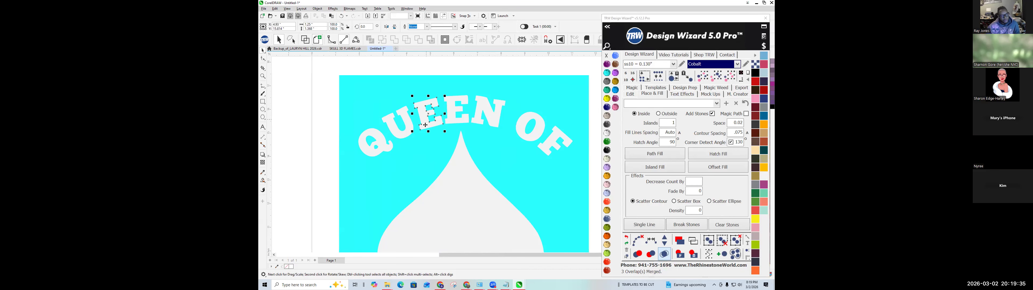
pyautogui.scroll(-4, 427, 124)
pyautogui.scroll(2, 435, 146)
pyautogui.moveTo(356, 81); pyautogui.dragTo(538, 147)
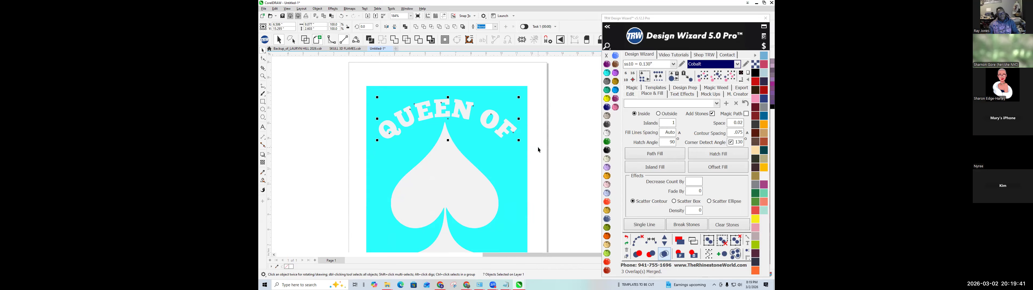
pyautogui.click(609, 111)
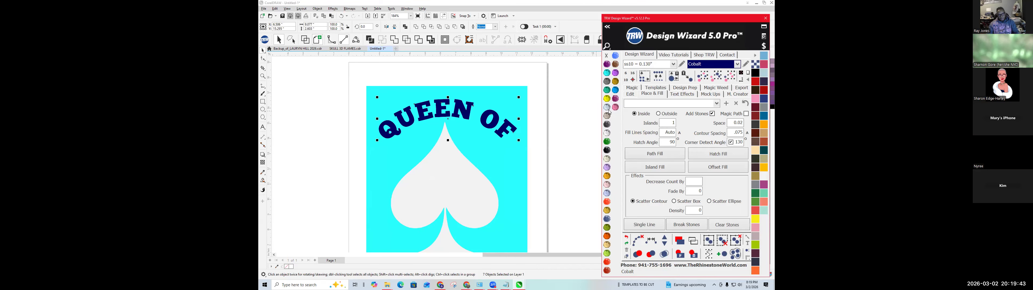
pyautogui.click(394, 40)
# Recolour the SPADES lettering Cobalt and join its letters into one object.
pyautogui.scroll(-1, 415, 100)
pyautogui.moveTo(376, 196); pyautogui.dragTo(492, 230)
pyautogui.click(608, 109)
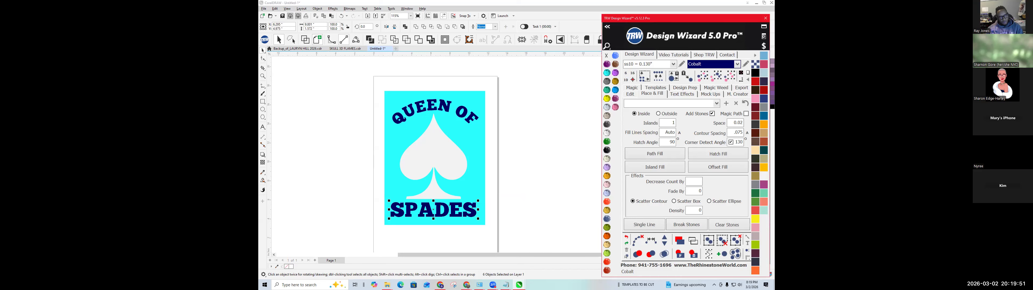
pyautogui.click(394, 40)
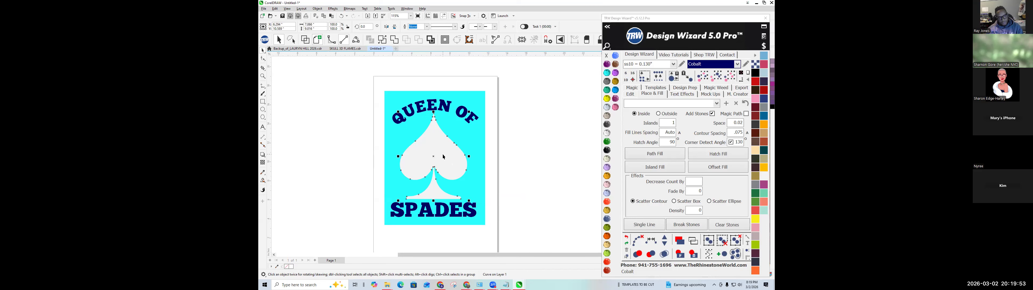
# Recolour the spade Cosmo and delete the aqua background rectangle.
pyautogui.click(607, 125)
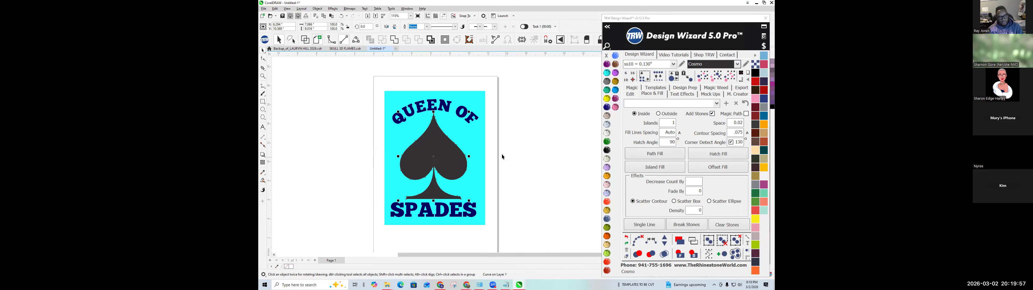
pyautogui.click(473, 153)
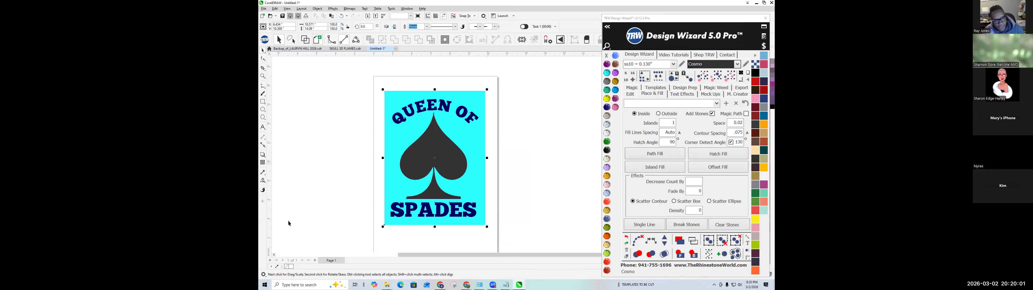
pyautogui.press('Delete')
# Replace the arched QUEEN OF lettering with the new text "Queen" and enlarge it above the spade.
pyautogui.moveTo(386, 96); pyautogui.dragTo(495, 136)
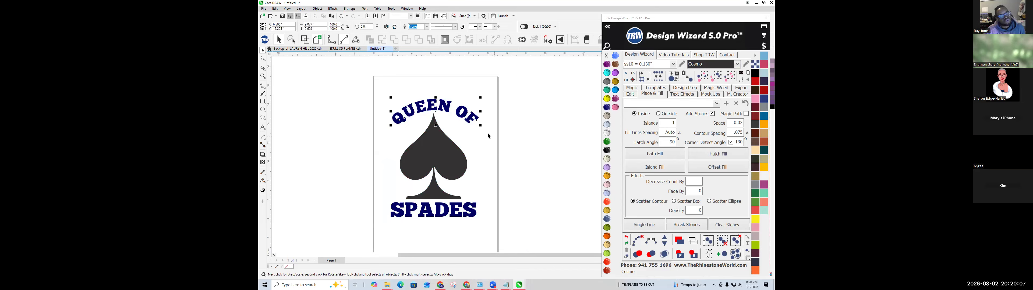
pyautogui.press('Delete')
pyautogui.click(607, 27)
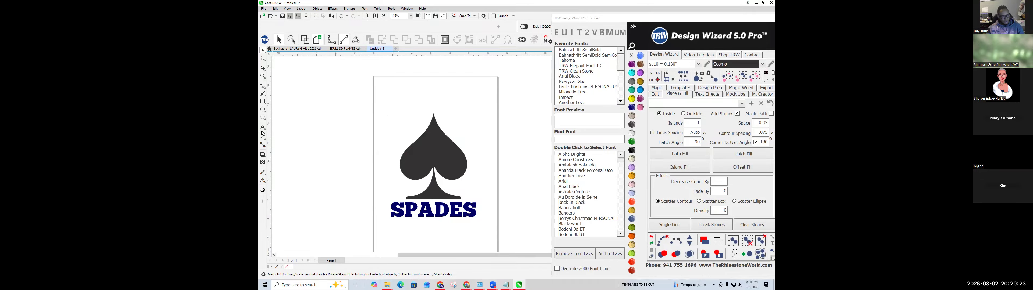
pyautogui.click(262, 127)
pyautogui.click(401, 120)
pyautogui.write('Queen')
pyautogui.click(263, 50)
pyautogui.moveTo(412, 117); pyautogui.dragTo(473, 103)
# Try script fonts such as Fortalesia Plain on the Queen text and set it to Cream Cake Bold.
pyautogui.scroll(1, 503, 129)
pyautogui.scroll(-10, 580, 93)
pyautogui.doubleClick(577, 97)
pyautogui.doubleClick(581, 92)
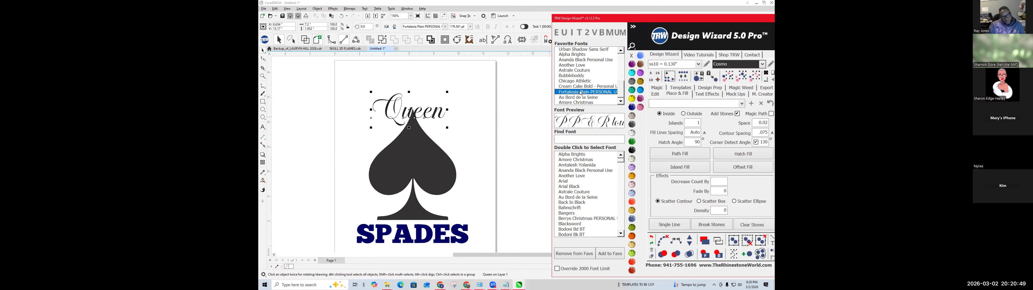
pyautogui.doubleClick(581, 87)
pyautogui.scroll(4, 384, 148)
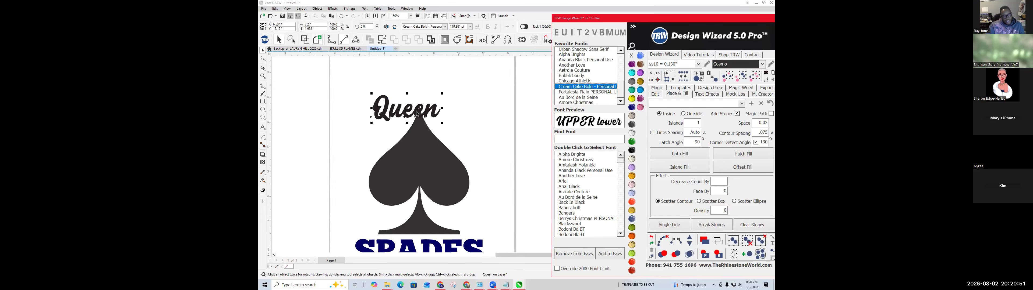
# Place a duplicate of the Queen text beside the page and reselect the original above the spade.
pyautogui.scroll(-2, 384, 147)
pyautogui.moveTo(409, 126); pyautogui.dragTo(329, 106)
pyautogui.rightClick(329, 105)
pyautogui.click(409, 128)
# Try Chicago Athletic, Bubbleboddy, Another Love and Ananda Black Personal Use as fonts for the Queen text above the spade.
pyautogui.click(575, 81)
pyautogui.scroll(3, 414, 122)
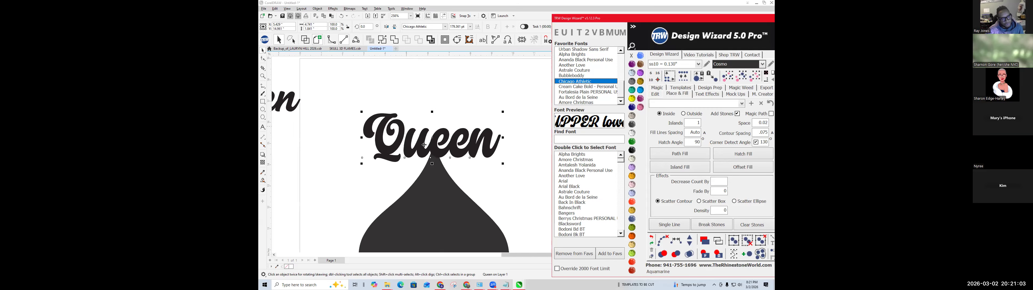
pyautogui.scroll(-3, 424, 142)
pyautogui.click(571, 75)
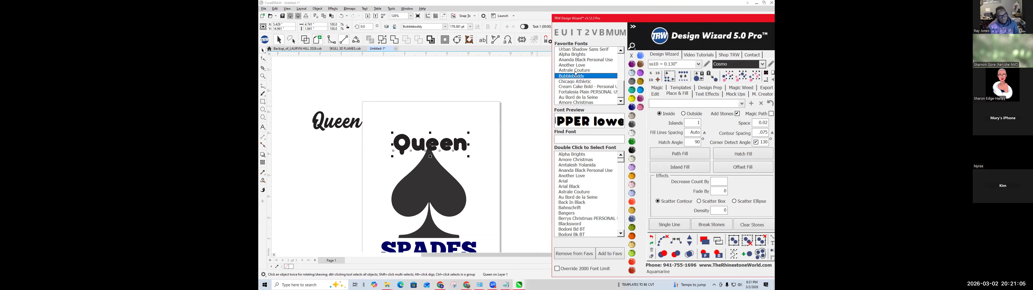
pyautogui.click(575, 71)
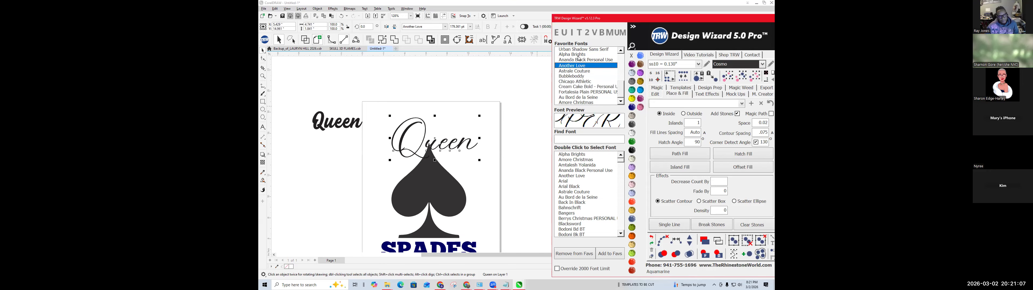
pyautogui.click(578, 61)
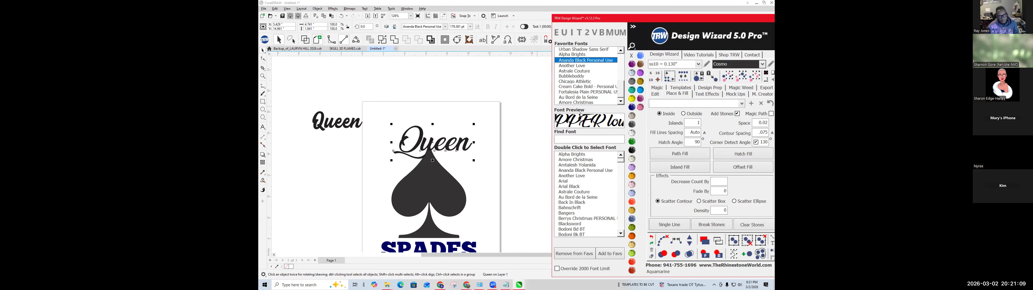
# Try Alpha Brights, Urban Shadow Sans Serif and Urban Shadow Script as fonts for the Queen text above the spade.
pyautogui.click(620, 50)
pyautogui.click(620, 51)
pyautogui.click(621, 51)
pyautogui.click(620, 51)
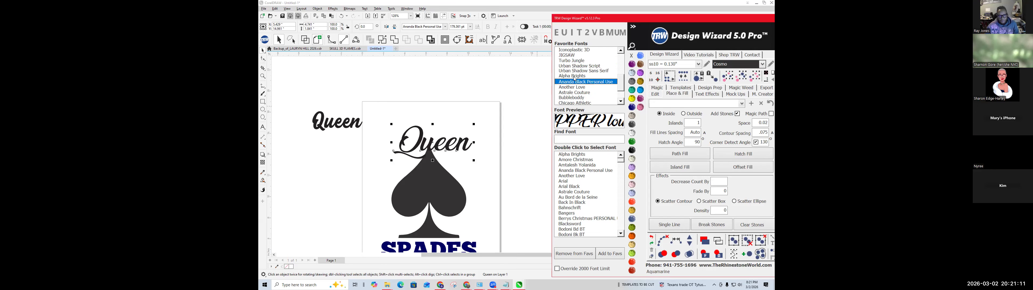
pyautogui.click(573, 76)
pyautogui.click(582, 71)
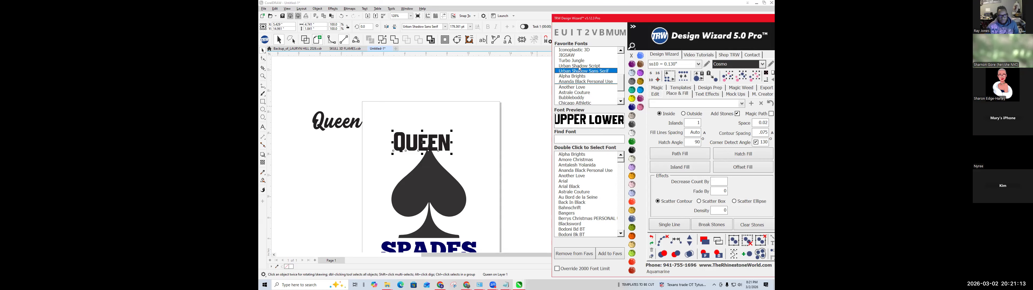
pyautogui.click(581, 66)
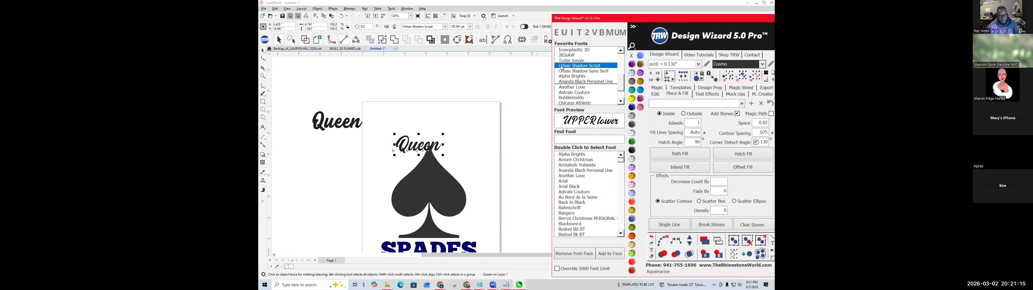
# Try Turbo Jungle, JIGSAW and Iconoplastic 3D as fonts for the Queen text above the spade.
pyautogui.scroll(1, 538, 64)
pyautogui.click(578, 61)
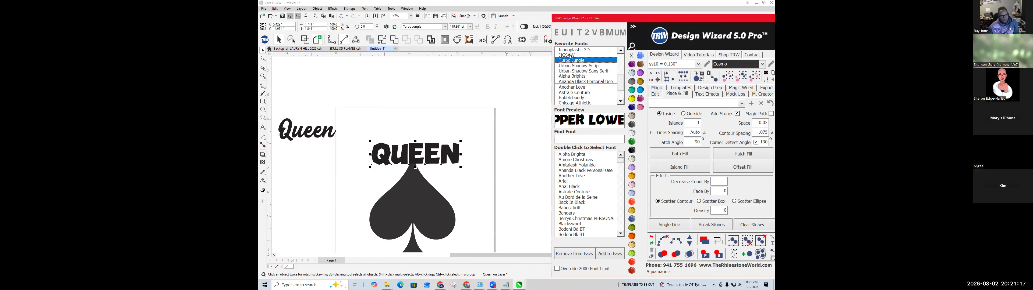
pyautogui.click(579, 55)
pyautogui.scroll(2, 619, 53)
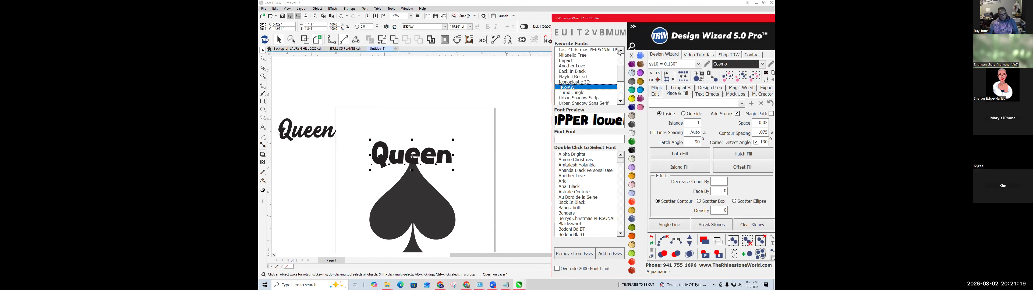
pyautogui.click(582, 82)
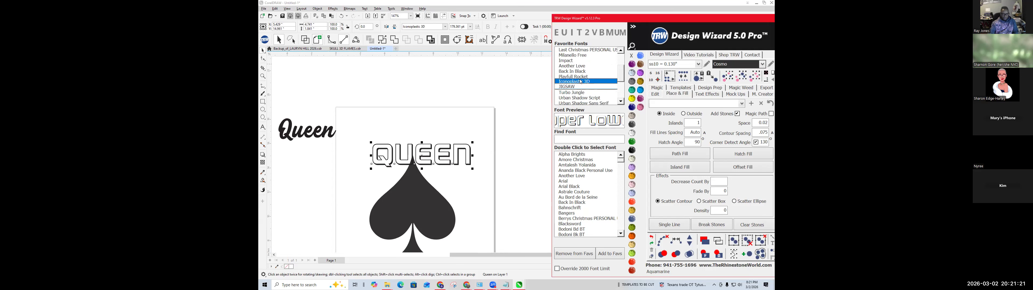
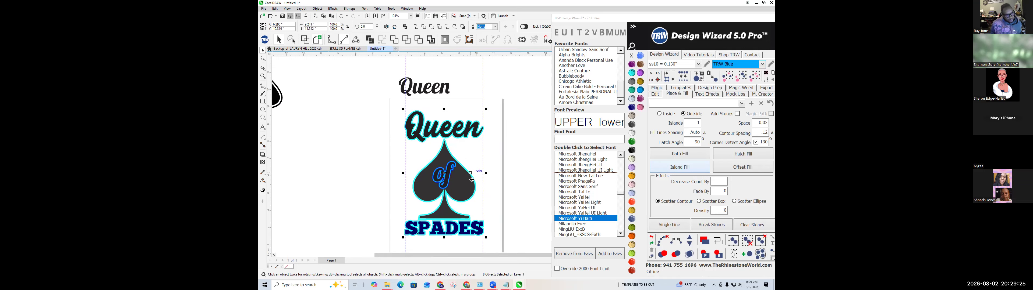
pyautogui.scroll(1, 472, 192)
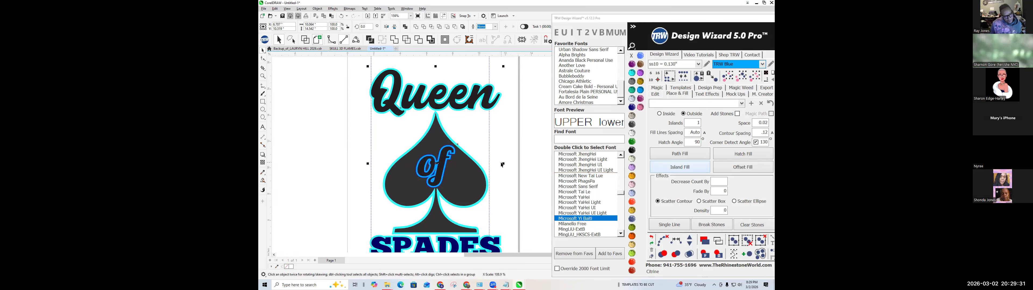
pyautogui.scroll(-1, 477, 193)
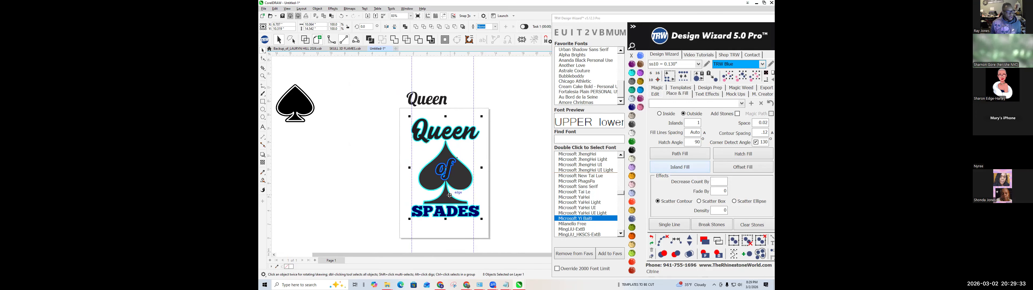
# Save the drawing as QUEEN OF SPADES 2026 in the TEMPLATES TO BE CUT folder.
pyautogui.hotkey('ctrl', 's')
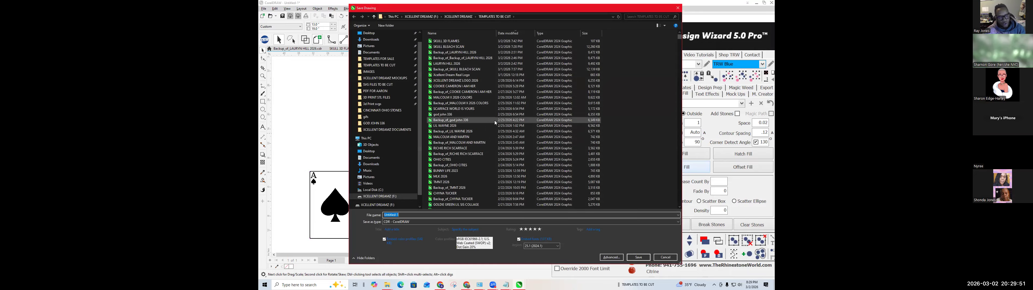
pyautogui.click(415, 229)
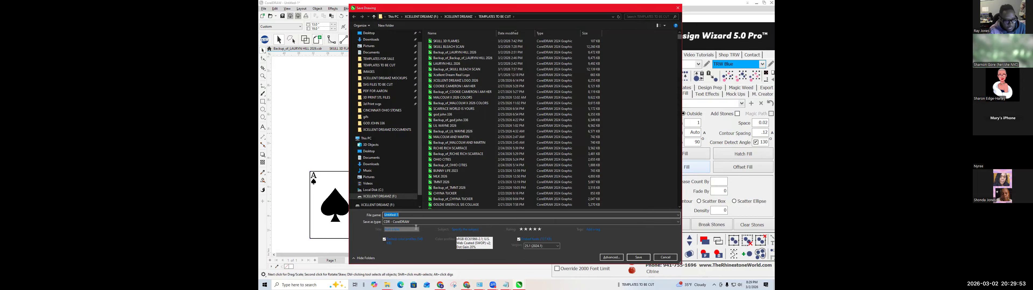
pyautogui.write('QUEEN OF SPADES 2026')
pyautogui.press('Return')
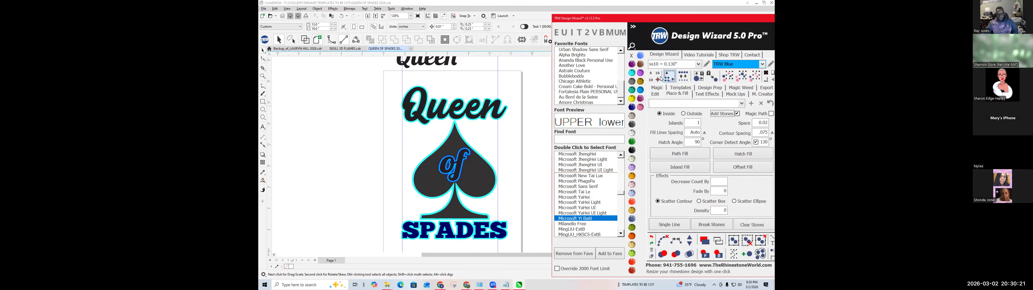
# Island-fill the Queen lettering above the spade with ss10 TRW Blue stones, clear its paths and merge the overlapping stones.
pyautogui.click(405, 98)
pyautogui.scroll(2, 464, 75)
pyautogui.click(680, 167)
pyautogui.click(662, 241)
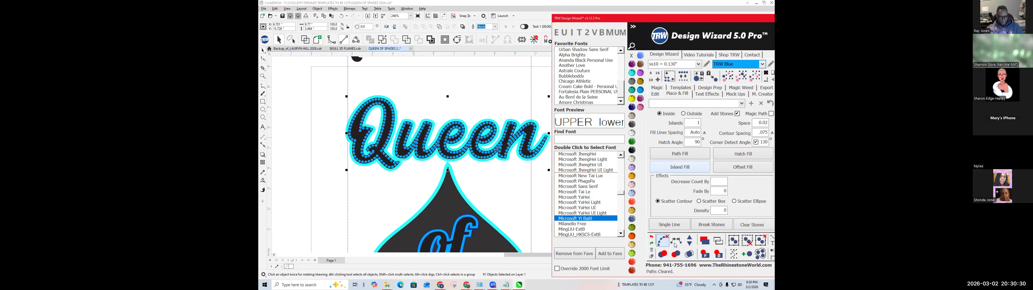
pyautogui.click(690, 256)
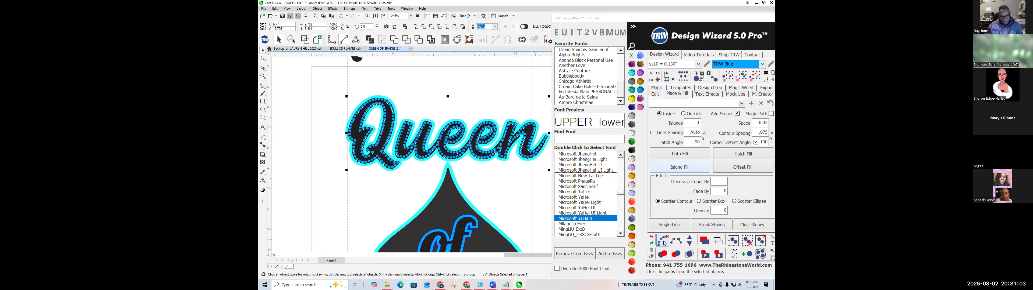
pyautogui.click(689, 253)
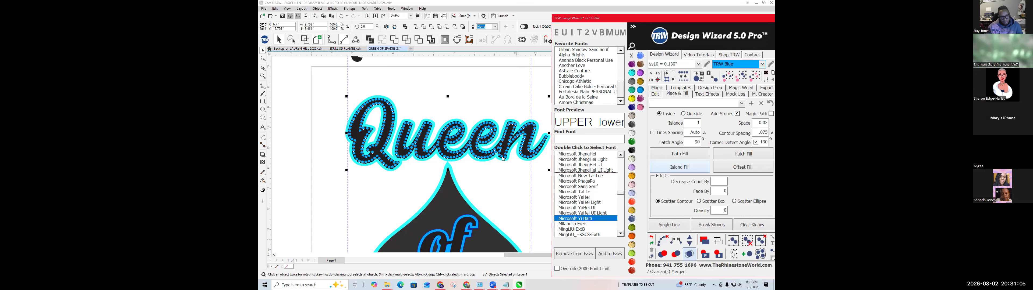
pyautogui.scroll(1, 502, 158)
pyautogui.scroll(-1, 429, 166)
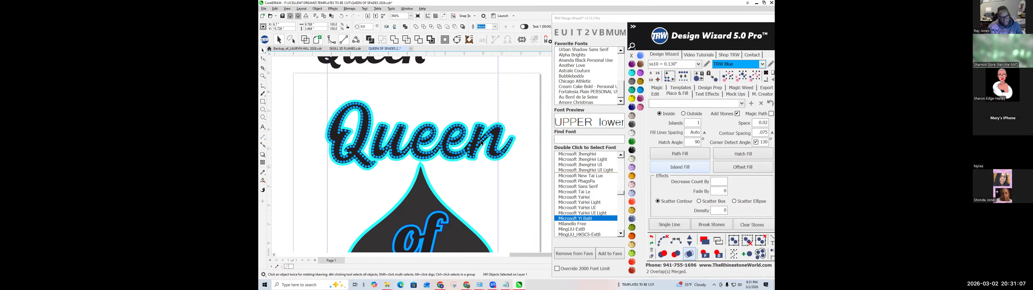
pyautogui.press('Escape')
pyautogui.scroll(2, 461, 155)
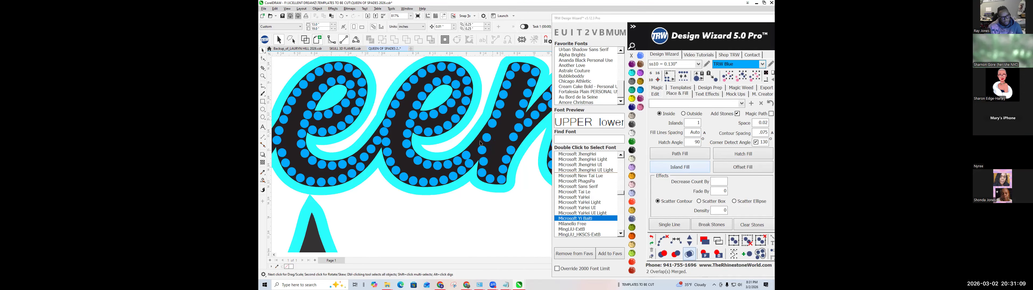
# Island-fill the SPADES lettering with ss10 TRW Blue stones and merge the overlapping ones.
pyautogui.scroll(-1, 430, 148)
pyautogui.scroll(-4, 439, 148)
pyautogui.scroll(3, 438, 206)
pyautogui.click(436, 205)
pyautogui.click(679, 168)
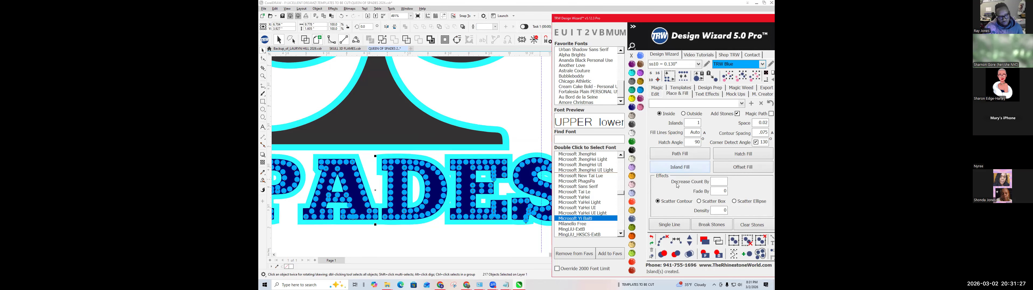
pyautogui.click(690, 255)
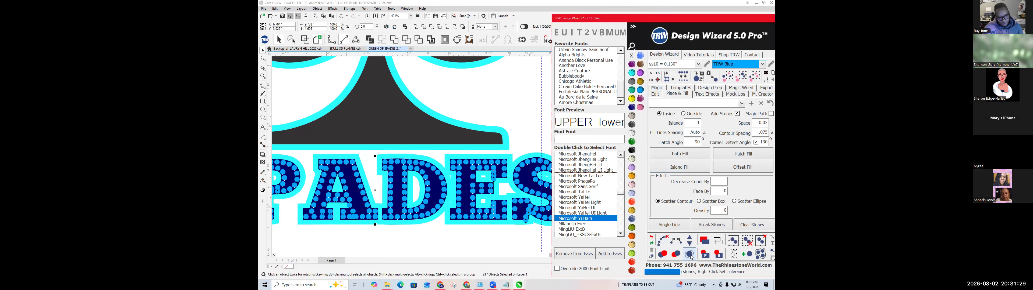
pyautogui.scroll(-2, 501, 194)
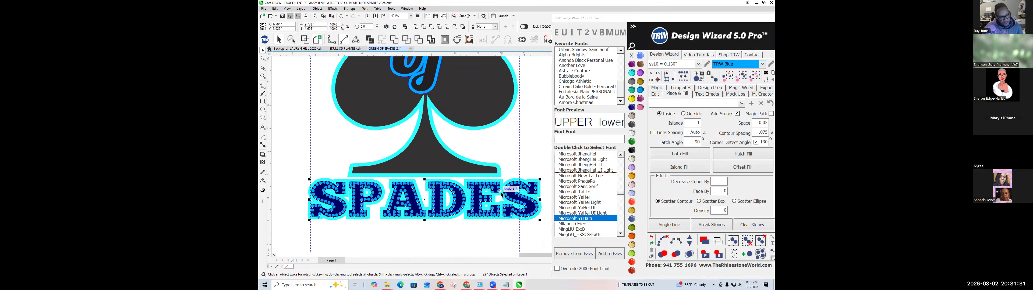
pyautogui.scroll(-1, 440, 239)
pyautogui.click(318, 234)
pyautogui.scroll(-1, 362, 238)
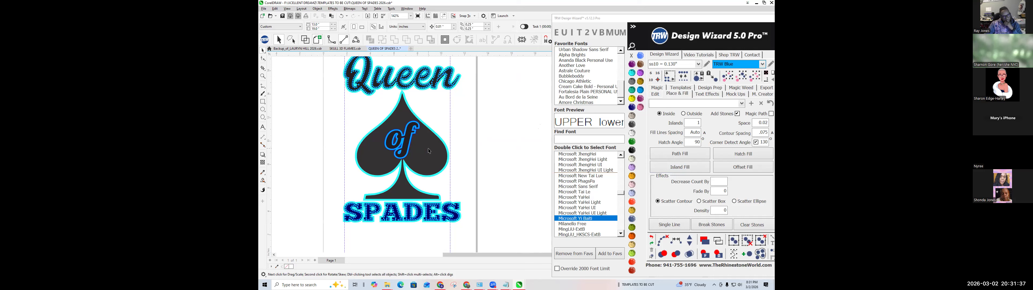
# Try a hatch fill of TRW Blue stones on the spade at a 90-degree hatch angle.
pyautogui.click(429, 151)
pyautogui.click(729, 156)
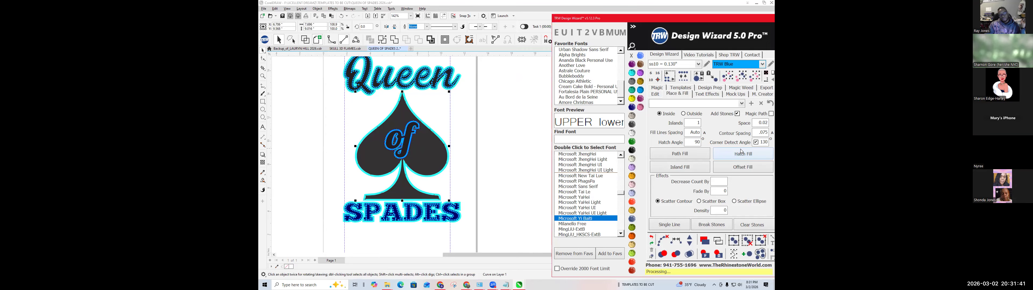
pyautogui.scroll(1, 411, 116)
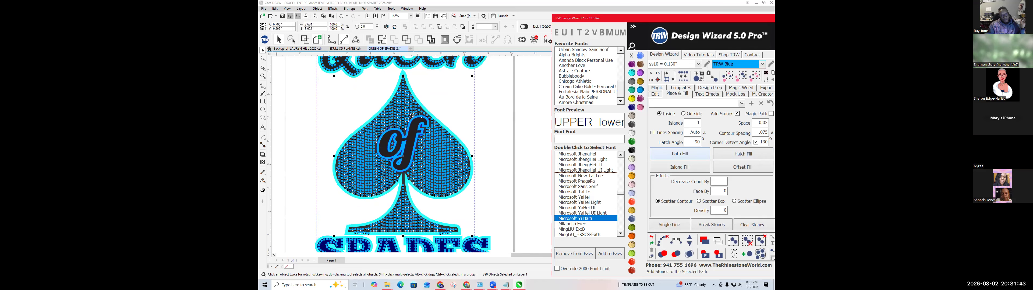
pyautogui.scroll(2, 407, 161)
pyautogui.scroll(-1, 401, 208)
pyautogui.scroll(-1, 401, 208)
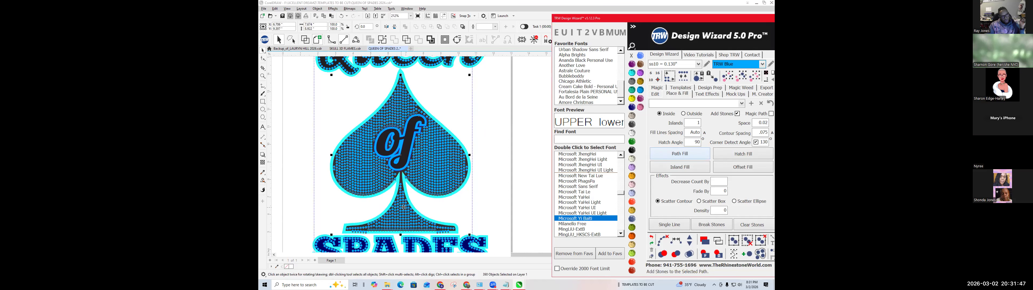
pyautogui.click(651, 239)
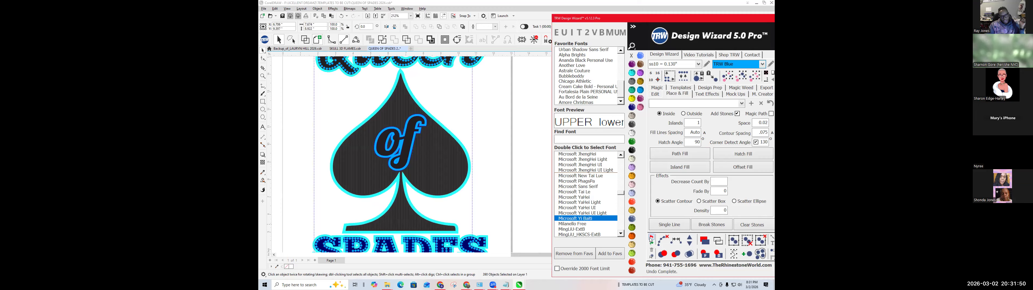
# Hatch-fill the spade with TRW Blue stones at a hatch angle of 0 and clear the leftover paths.
pyautogui.doubleClick(690, 143)
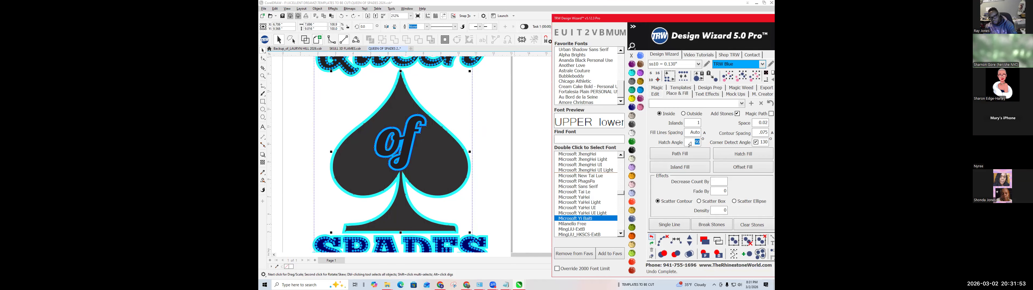
pyautogui.write('0')
pyautogui.click(743, 154)
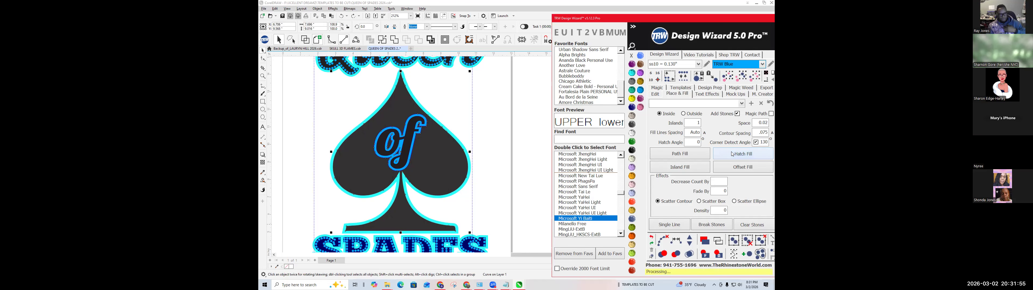
pyautogui.click(662, 241)
# Island-fill the word "of" inside the spade with Citrine stones and merge the overlapping ones.
pyautogui.click(385, 152)
pyautogui.click(632, 99)
pyautogui.click(679, 167)
pyautogui.click(689, 254)
pyautogui.scroll(1, 401, 153)
pyautogui.click(485, 109)
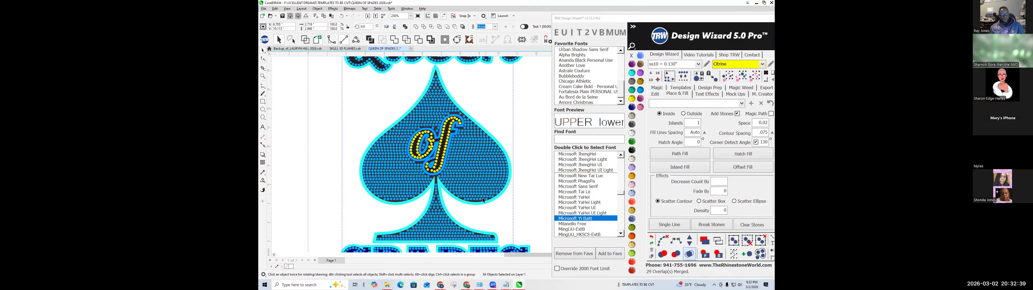
# Island-fill the cyan outline around the spade with Citrine stones and deselect it.
pyautogui.scroll(-2, 487, 199)
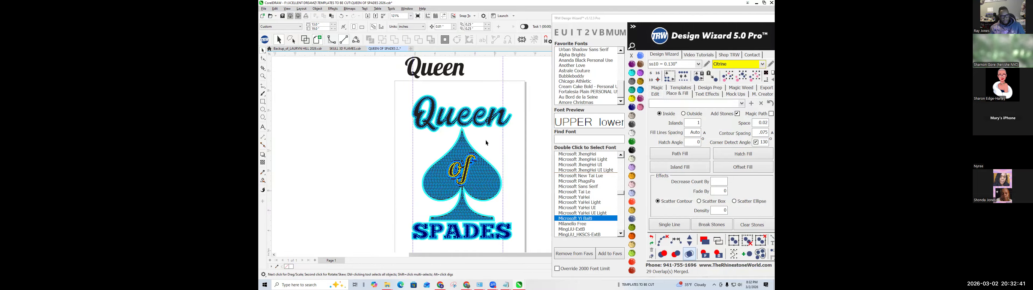
pyautogui.scroll(3, 487, 143)
pyautogui.scroll(1, 468, 152)
pyautogui.click(462, 151)
pyautogui.click(679, 167)
pyautogui.scroll(-3, 497, 198)
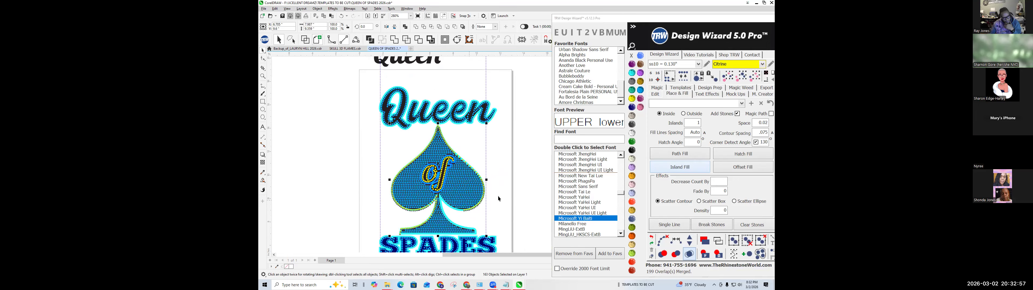
pyautogui.scroll(-3, 446, 214)
pyautogui.scroll(2, 487, 133)
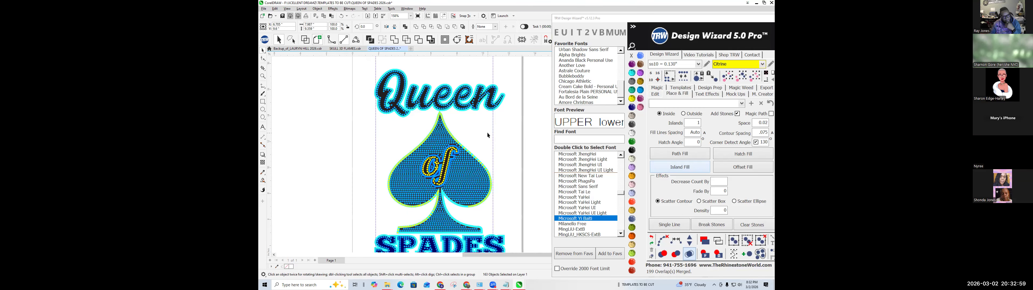
pyautogui.click(461, 135)
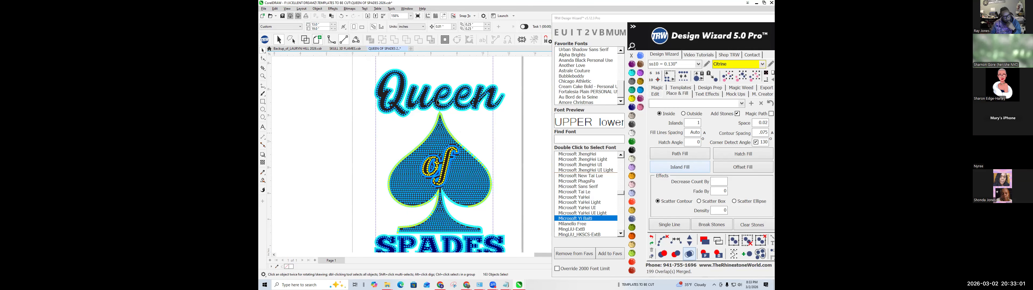
# Move a Citrine stone onto the empty right-hand outline tip beside the top of the spade's stem and inspect the outline stones.
pyautogui.scroll(3, 435, 114)
pyautogui.scroll(-5, 434, 116)
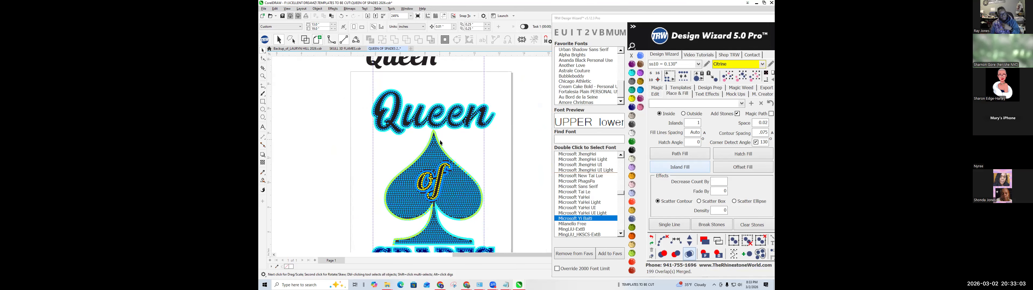
pyautogui.scroll(7, 446, 199)
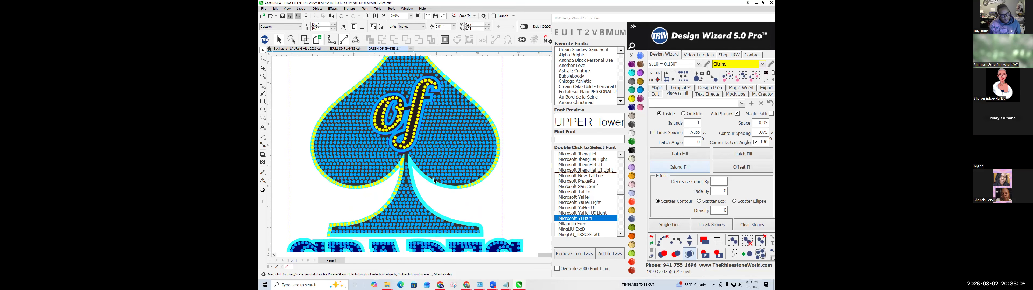
pyautogui.scroll(1, 384, 141)
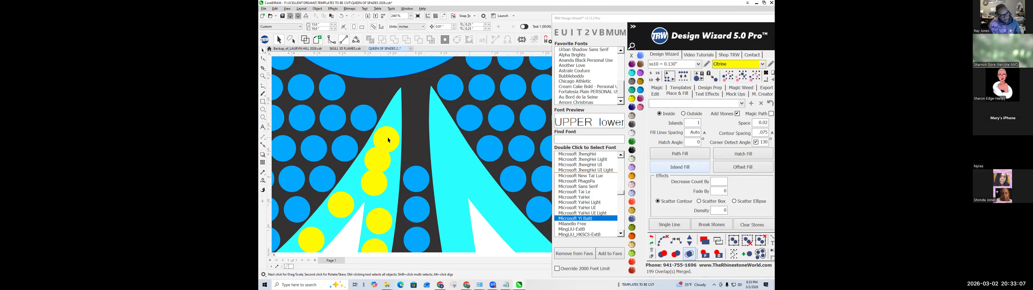
pyautogui.click(446, 141)
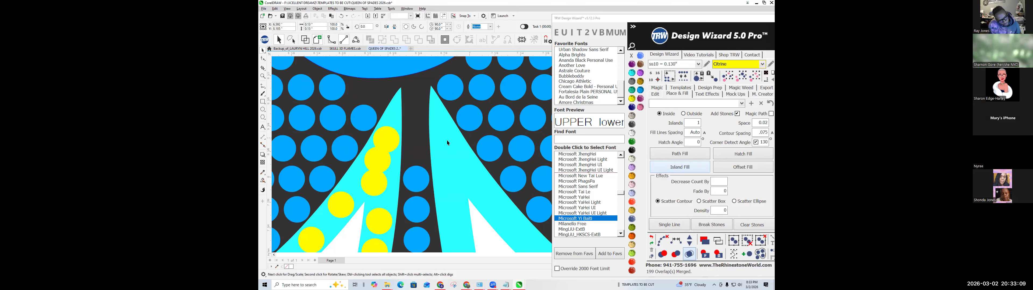
pyautogui.press('Escape')
pyautogui.scroll(-2, 376, 219)
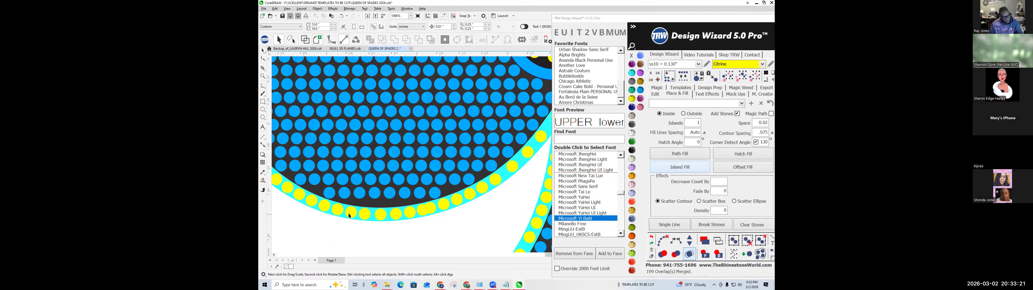
pyautogui.scroll(-2, 353, 216)
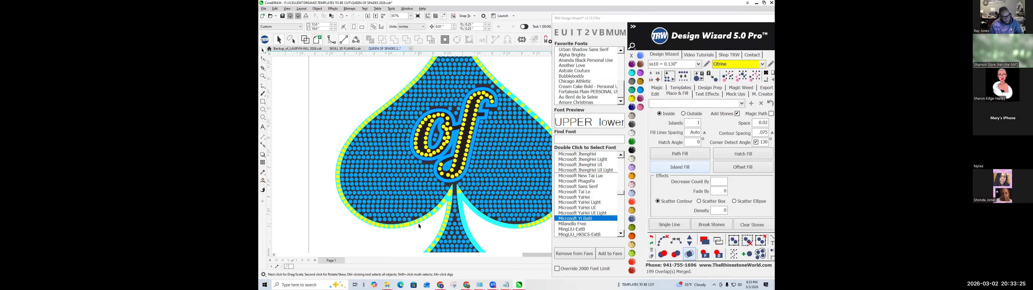
pyautogui.scroll(5, 406, 228)
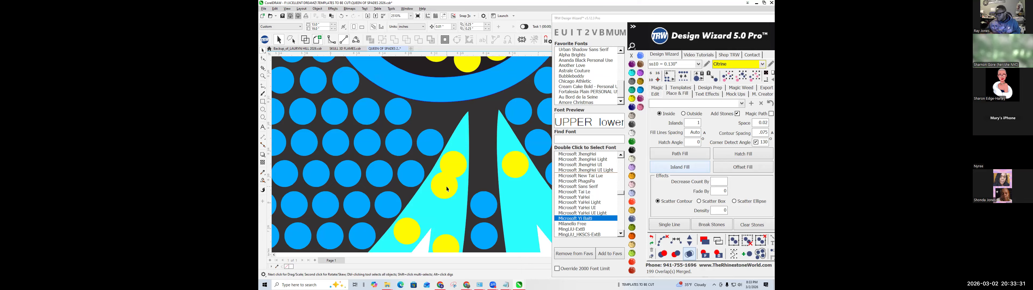
pyautogui.scroll(-5, 447, 189)
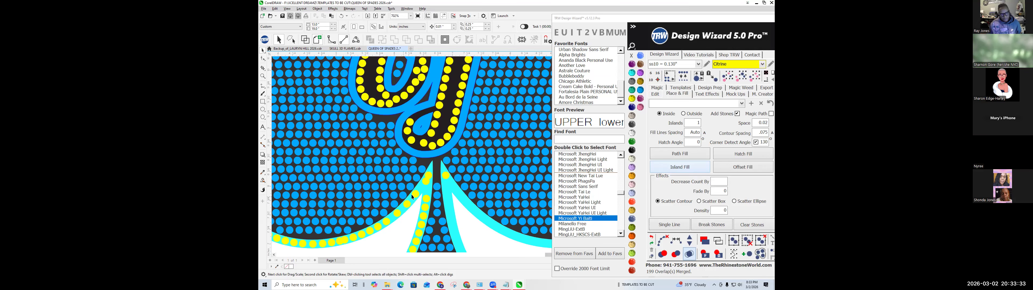
pyautogui.scroll(-5, 420, 195)
# Add a second page to the document and return to the spade design on Page 1.
pyautogui.click(315, 261)
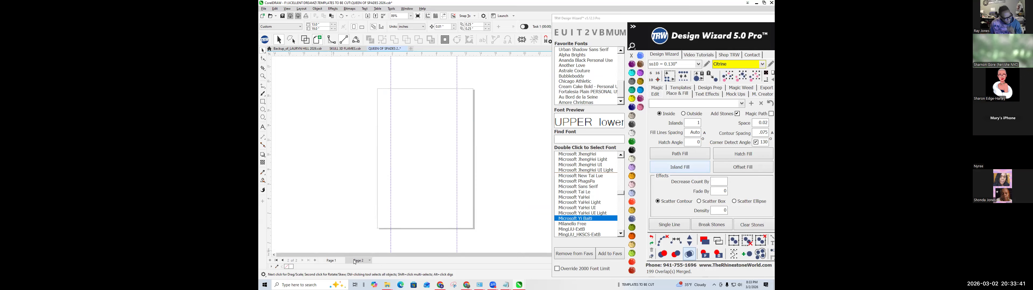
pyautogui.click(332, 262)
pyautogui.scroll(-3, 462, 175)
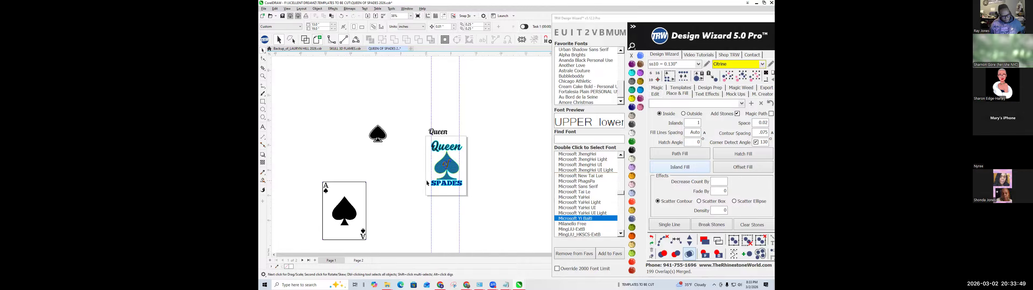
pyautogui.scroll(5, 444, 170)
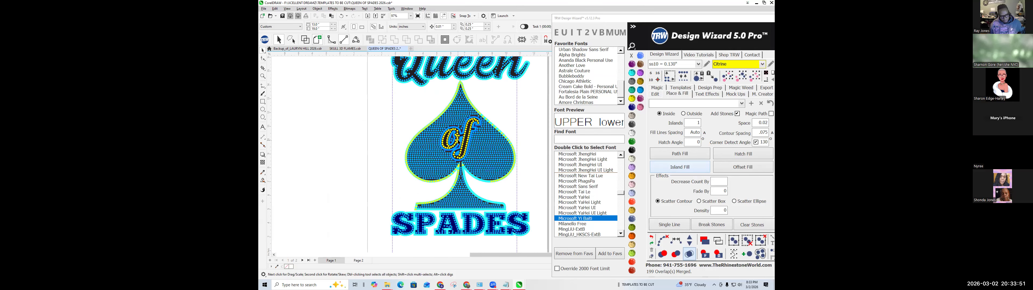
pyautogui.scroll(2, 452, 121)
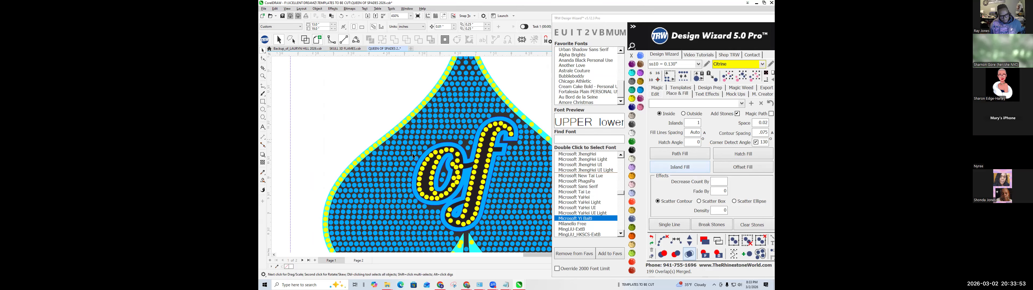
# Examine the Citrine stones along the spade's cyan outline, from the upper edges to the stem, with the outline selected.
pyautogui.scroll(-2, 413, 157)
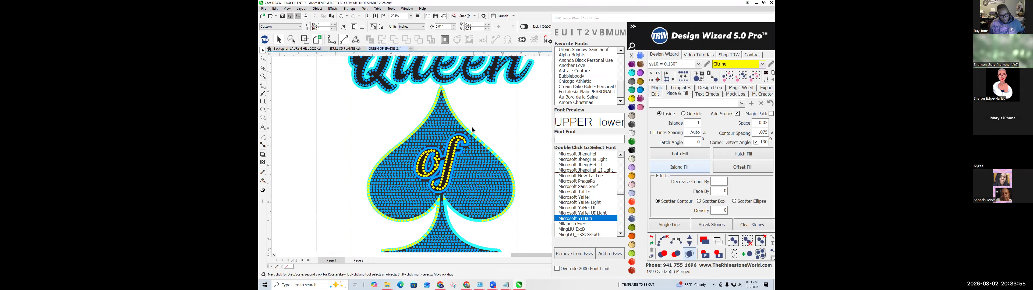
pyautogui.scroll(4, 457, 192)
pyautogui.scroll(3, 470, 129)
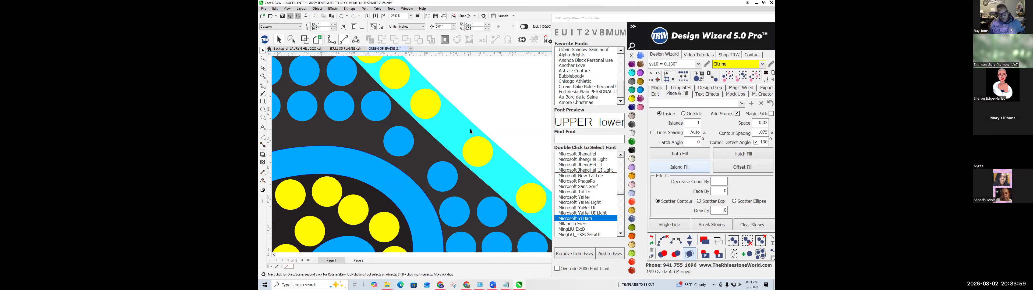
pyautogui.click(466, 141)
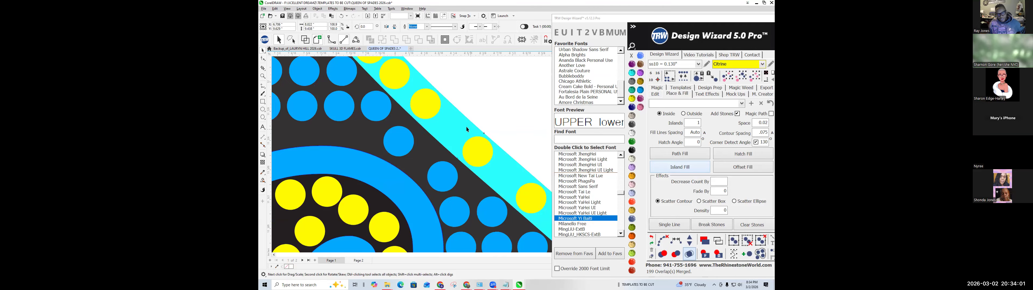
pyautogui.scroll(-3, 466, 127)
pyautogui.scroll(-3, 458, 122)
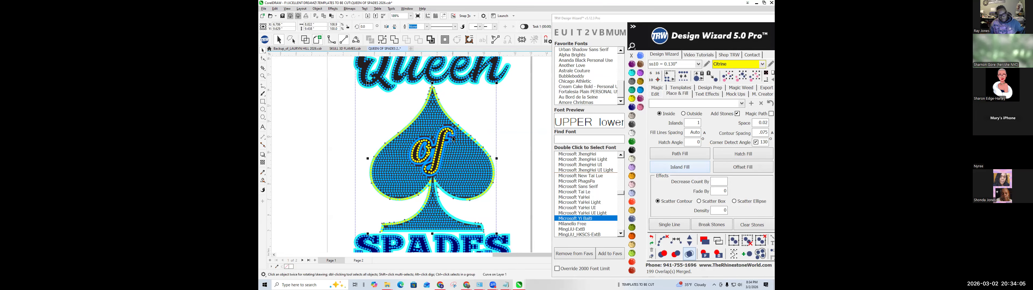
pyautogui.scroll(-1, 453, 140)
pyautogui.scroll(3, 450, 175)
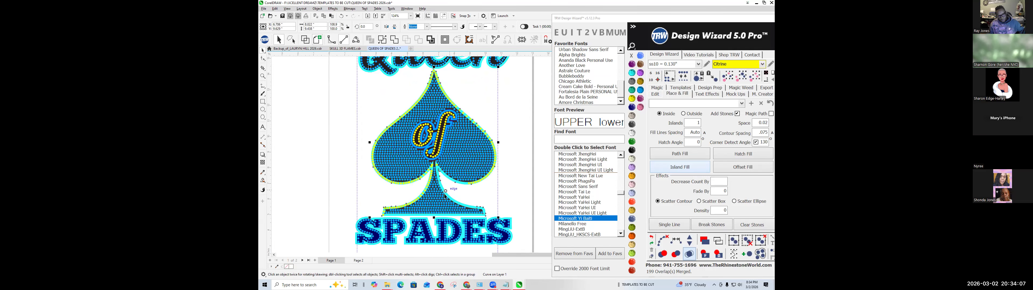
pyautogui.scroll(-2, 443, 188)
pyautogui.scroll(4, 451, 177)
pyautogui.scroll(3, 457, 167)
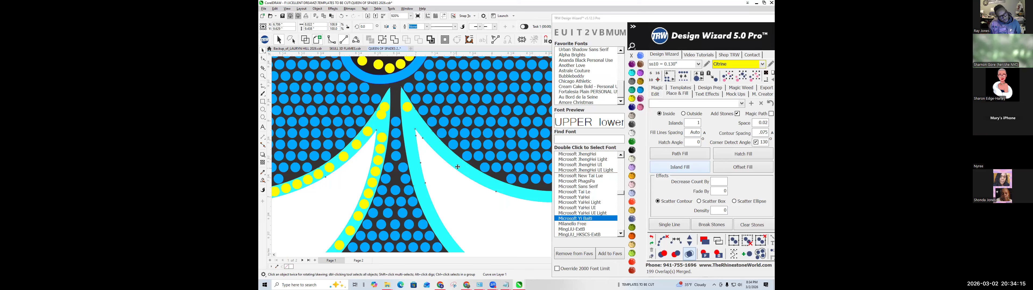
pyautogui.scroll(-4, 447, 177)
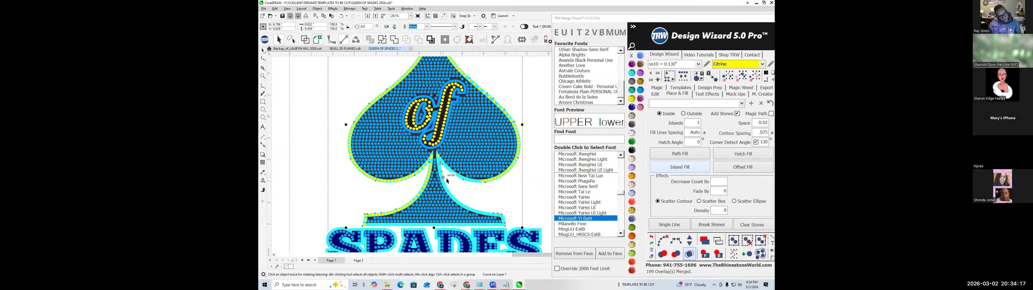
pyautogui.scroll(-2, 447, 181)
pyautogui.scroll(2, 459, 115)
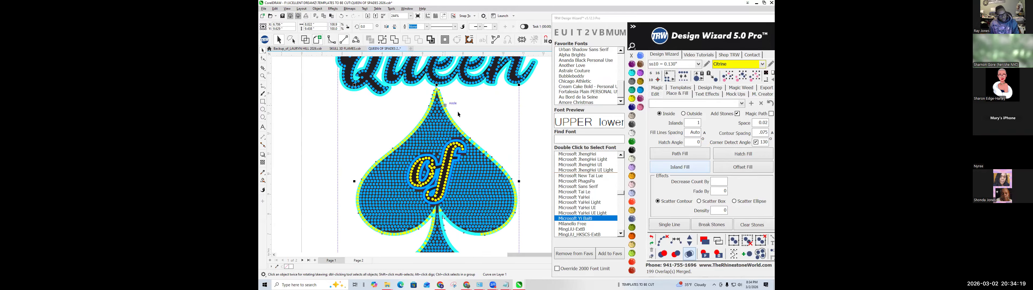
pyautogui.scroll(2, 458, 115)
pyautogui.scroll(-2, 462, 114)
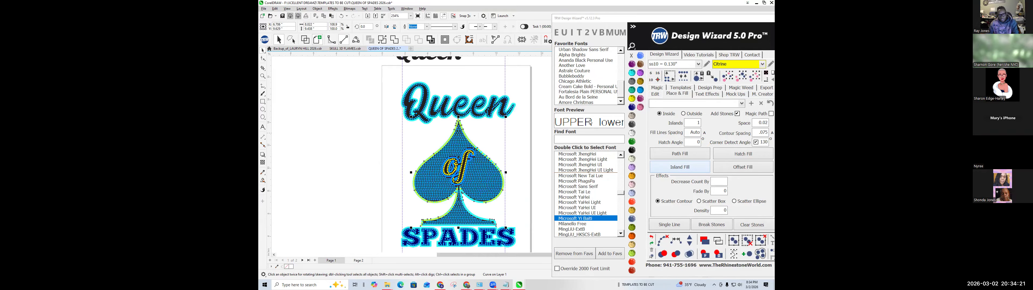
# Nudge the cyan spade outline and all the Citrine stones 15 to the right, off the page.
pyautogui.click(655, 96)
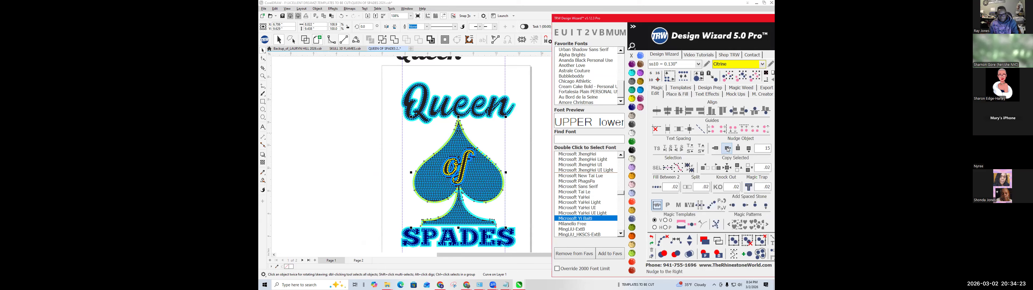
pyautogui.scroll(7, 471, 140)
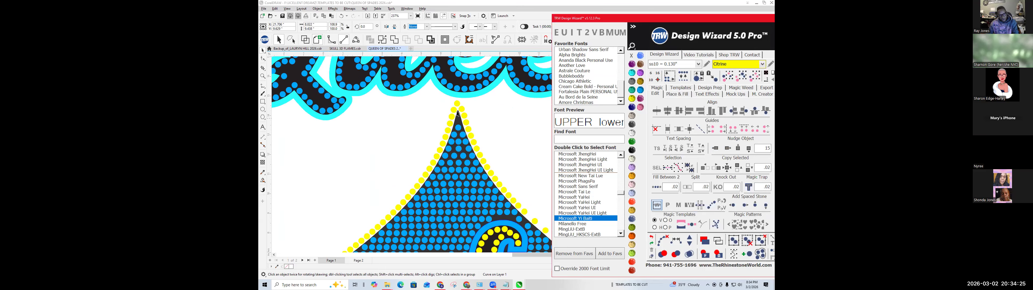
pyautogui.scroll(-7, 455, 120)
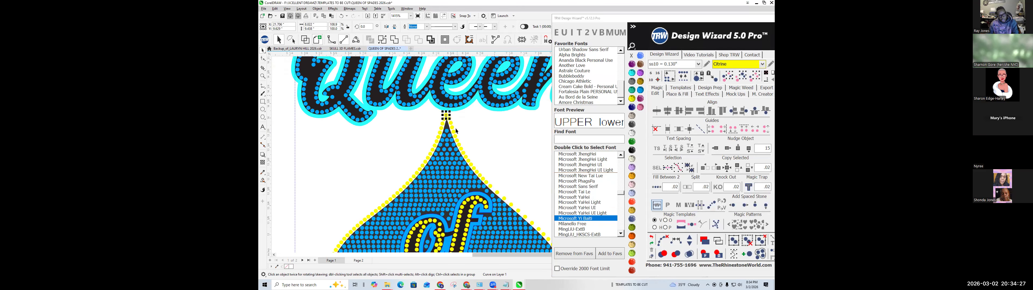
pyautogui.click(754, 76)
pyautogui.click(728, 149)
# Create a boundary outline from the black spade and nudge it 15 to the left, off the page.
pyautogui.scroll(3, 480, 143)
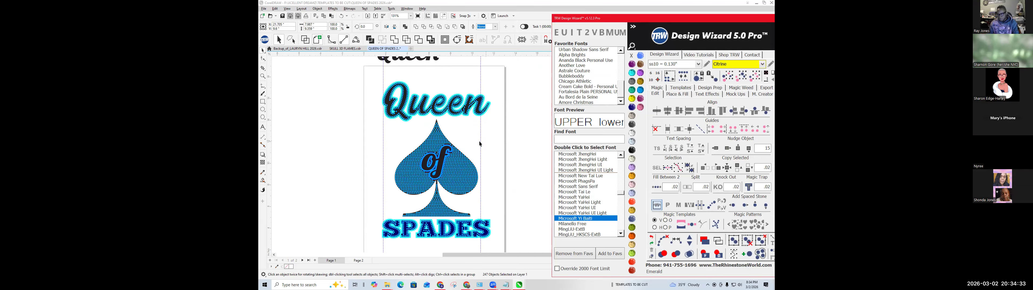
pyautogui.scroll(6, 424, 123)
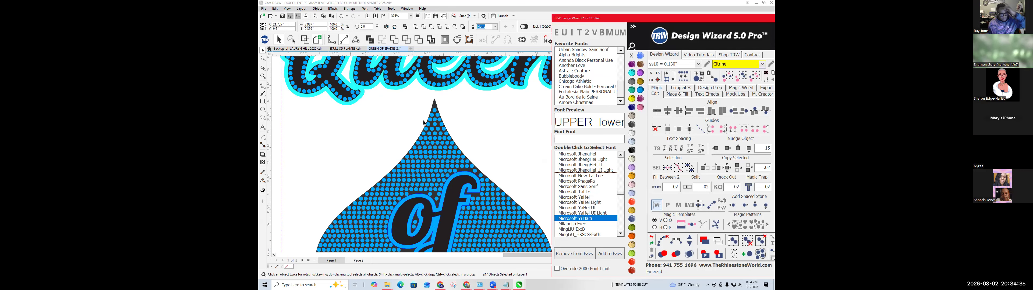
pyautogui.scroll(4, 424, 123)
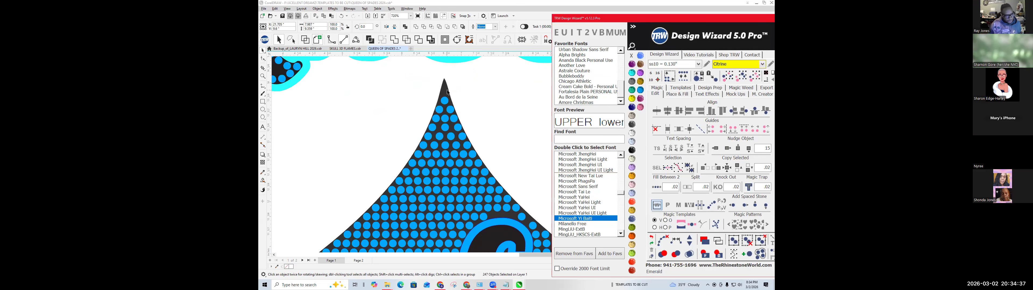
pyautogui.scroll(-5, 466, 153)
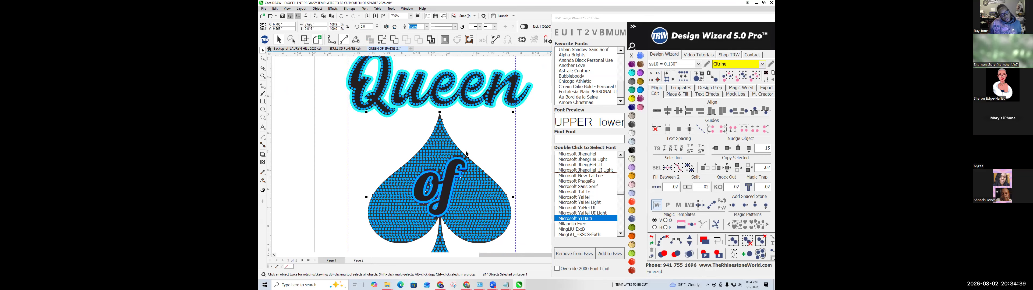
pyautogui.scroll(-2, 466, 153)
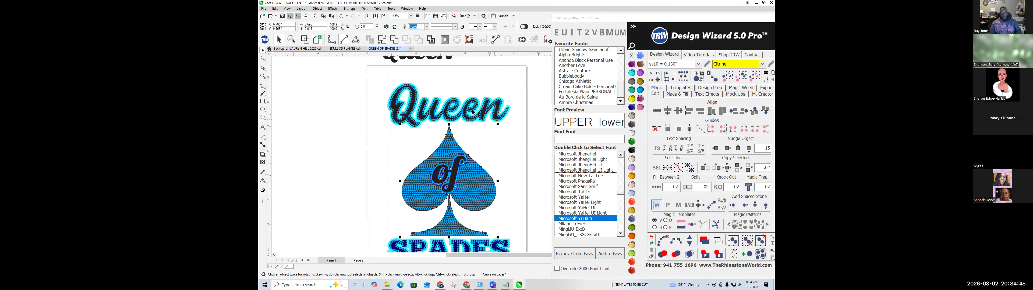
pyautogui.click(431, 39)
pyautogui.scroll(-3, 489, 160)
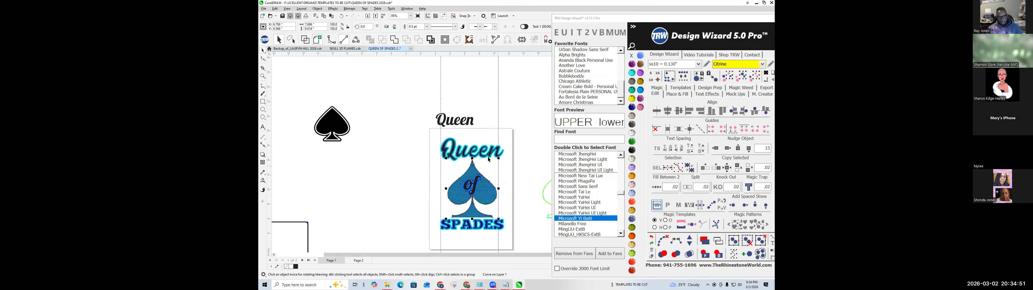
pyautogui.scroll(-2, 489, 160)
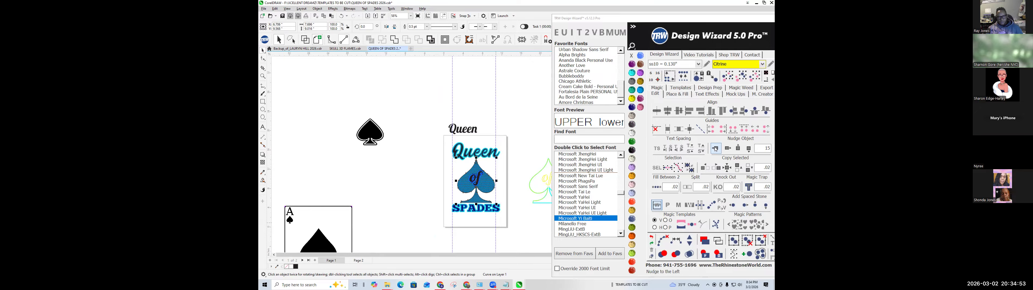
pyautogui.click(716, 148)
pyautogui.scroll(2, 411, 202)
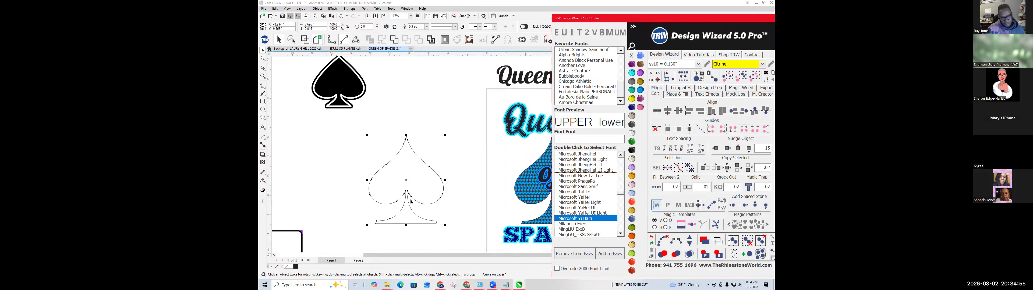
# For the black spade, set an outside fill with contour spacing .15 and turn off adding stones.
pyautogui.scroll(-1, 394, 194)
pyautogui.scroll(5, 508, 182)
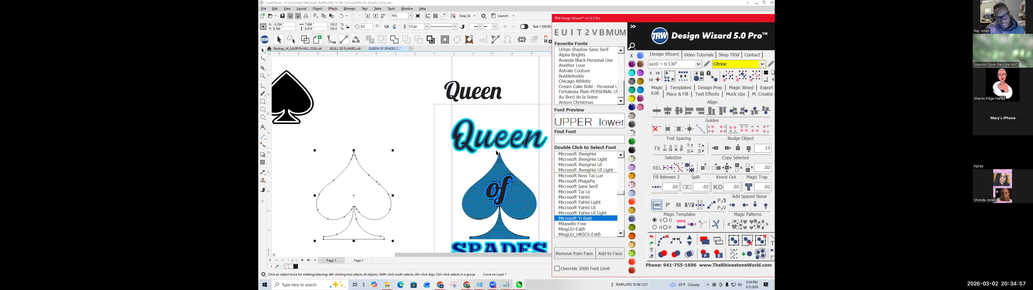
pyautogui.click(504, 151)
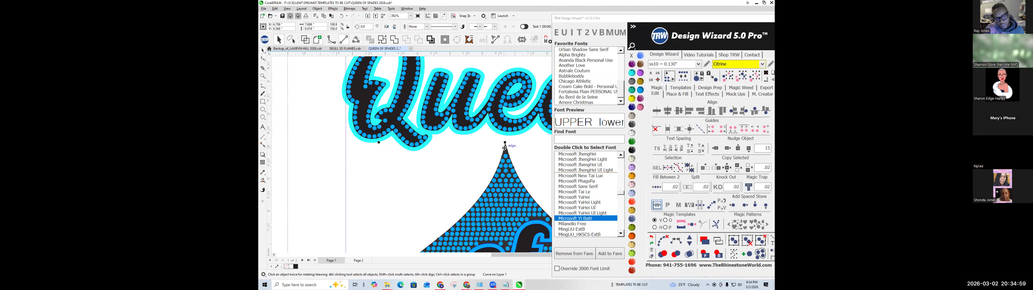
pyautogui.scroll(-3, 427, 164)
pyautogui.click(681, 96)
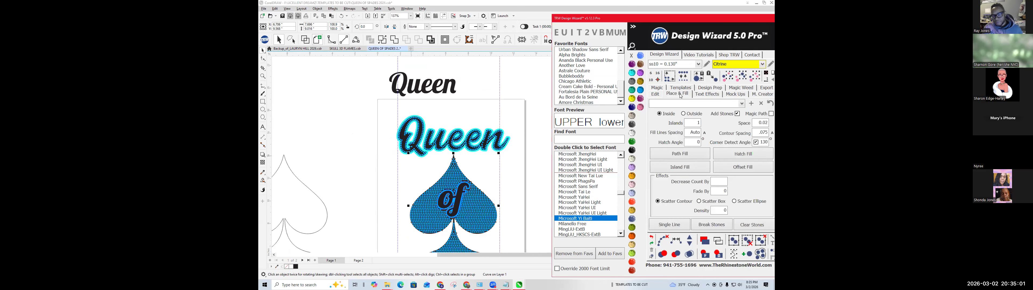
pyautogui.doubleClick(760, 133)
pyautogui.press('BackSpace')
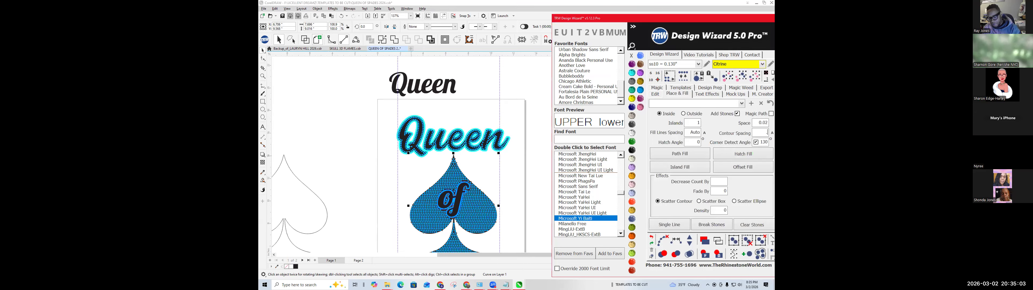
pyautogui.click(683, 114)
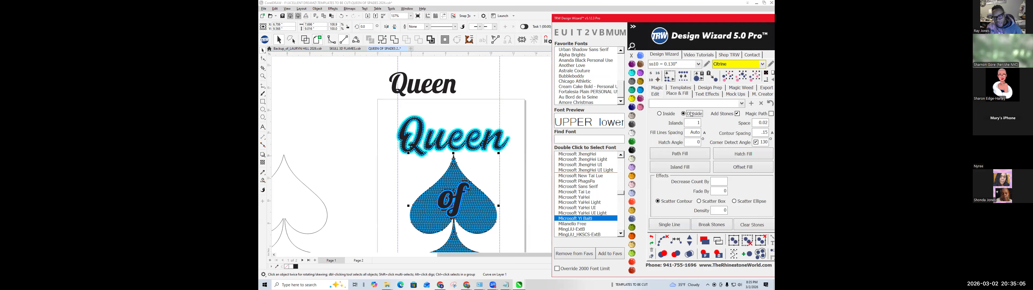
pyautogui.click(737, 115)
# Nudge the off-page cyan outline with its Citrine stones another 15 to the right and deselect them.
pyautogui.scroll(-3, 405, 192)
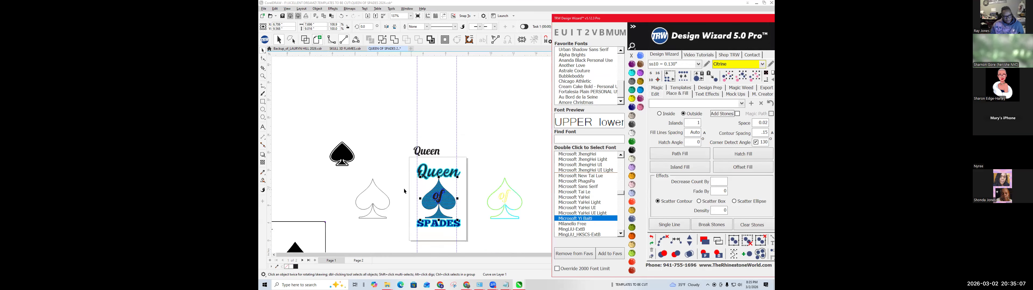
pyautogui.moveTo(476, 173); pyautogui.dragTo(529, 227)
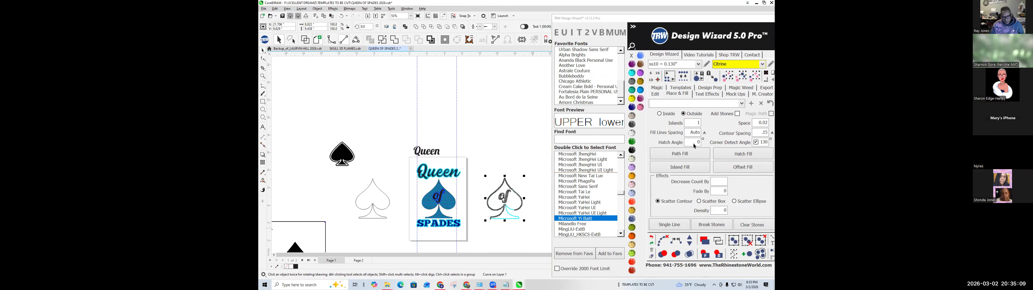
pyautogui.click(655, 94)
pyautogui.click(727, 149)
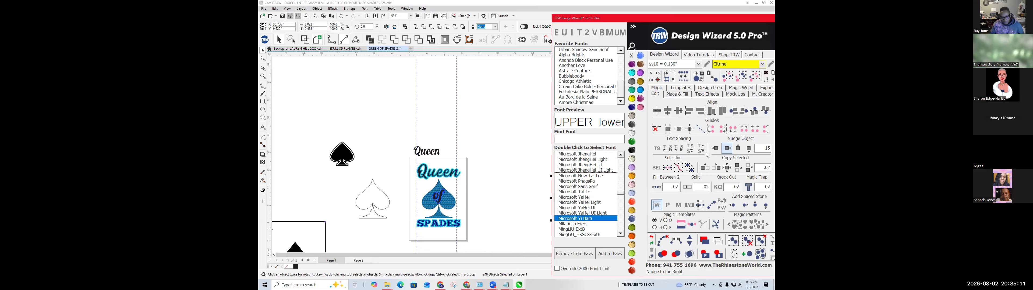
pyautogui.click(465, 196)
# Island-fill outside the black spade with spacing .15 to create a stone-free contour around it.
pyautogui.scroll(4, 440, 183)
pyautogui.scroll(1, 426, 162)
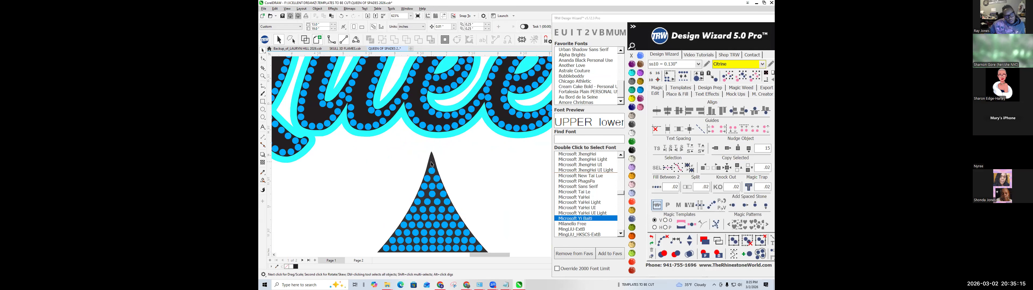
pyautogui.click(432, 161)
pyautogui.scroll(-1, 470, 153)
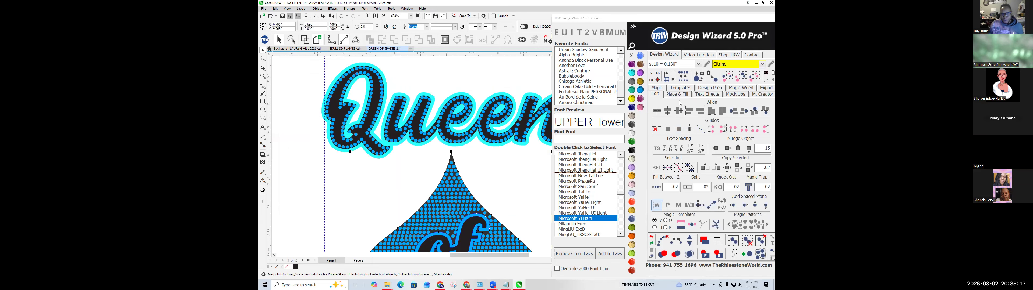
pyautogui.click(677, 95)
pyautogui.click(678, 167)
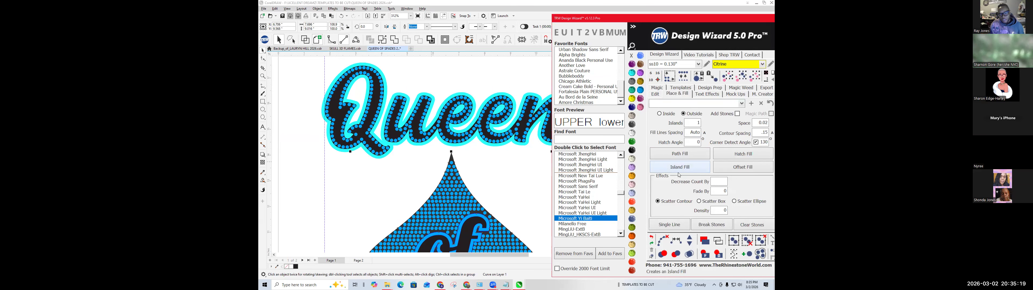
pyautogui.scroll(-2, 396, 154)
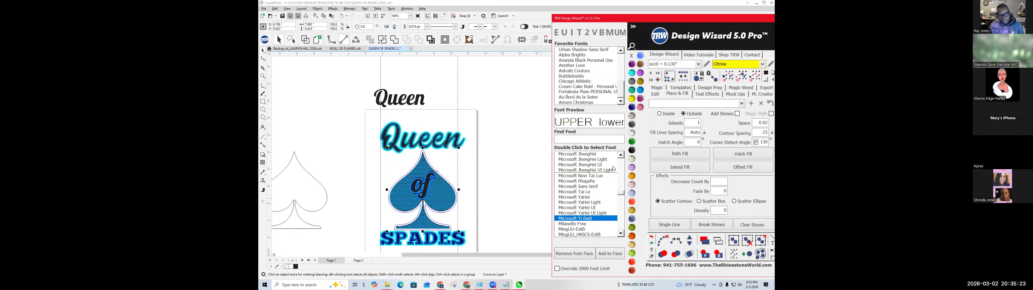
# Color the new spade contour Olivine and nudge it 15 to the right, off the page.
pyautogui.click(632, 149)
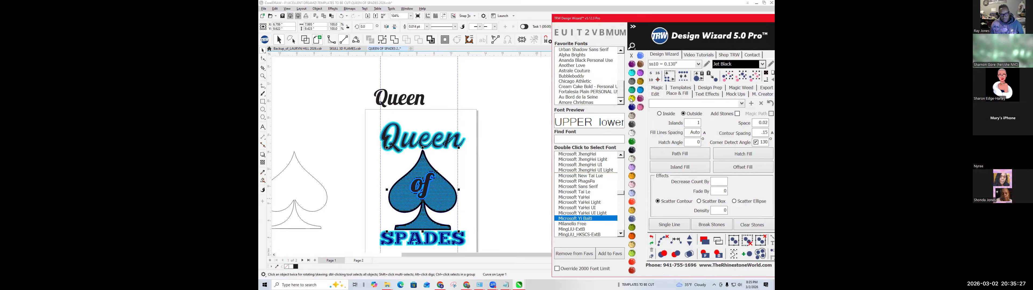
pyautogui.click(632, 227)
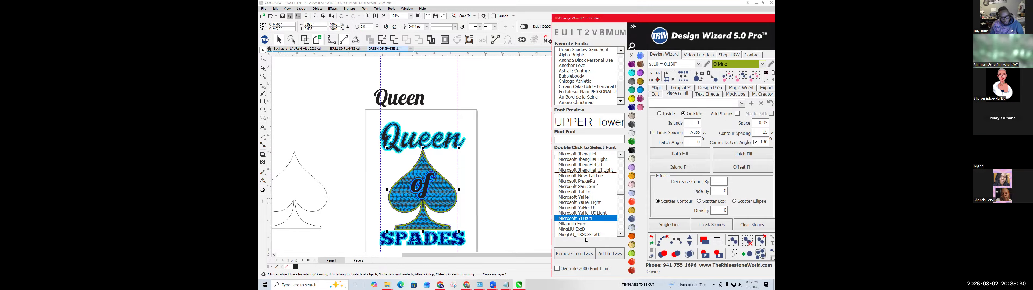
pyautogui.click(655, 97)
pyautogui.click(728, 148)
pyautogui.scroll(-1, 464, 208)
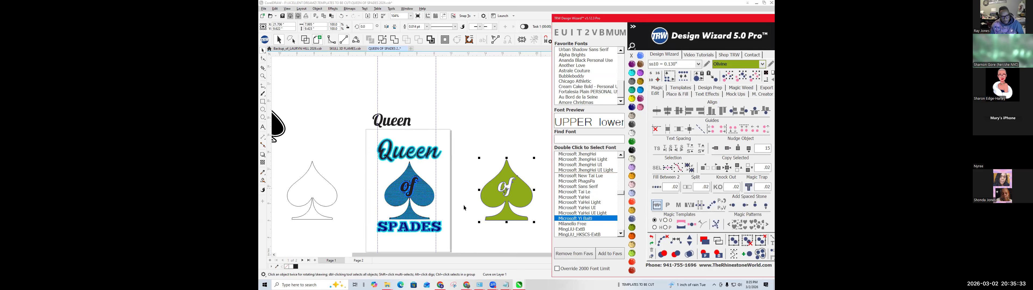
# Nudge the black spade on the page 15 to the right so it sits over the Olivine contour.
pyautogui.scroll(1, 464, 208)
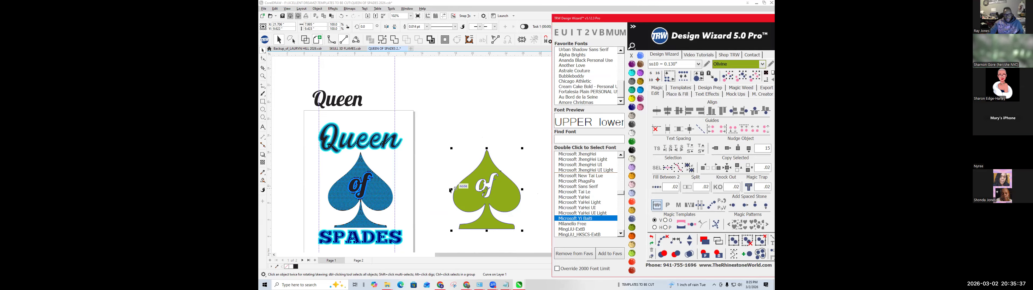
pyautogui.scroll(5, 483, 181)
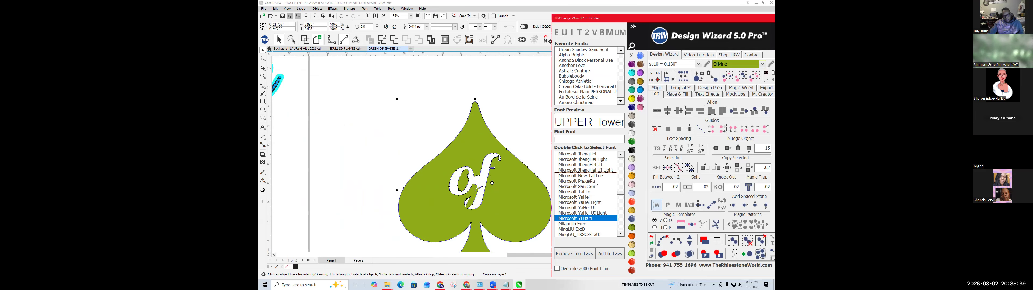
pyautogui.scroll(2, 483, 181)
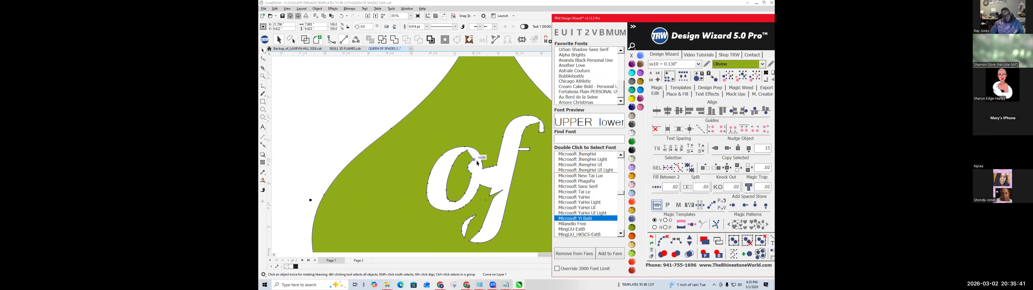
pyautogui.scroll(-3, 494, 131)
pyautogui.scroll(-2, 491, 127)
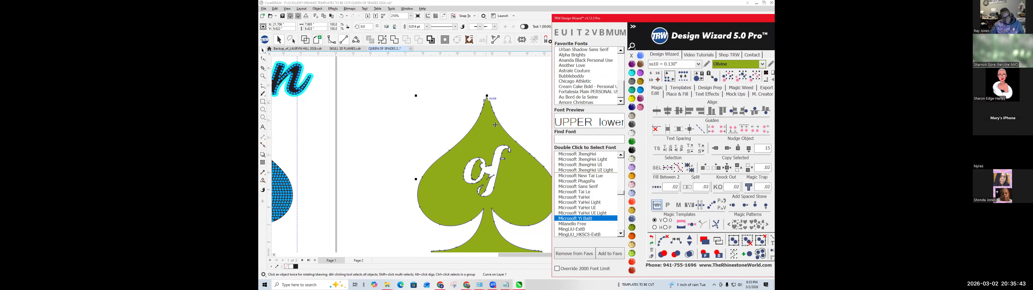
pyautogui.scroll(-2, 495, 125)
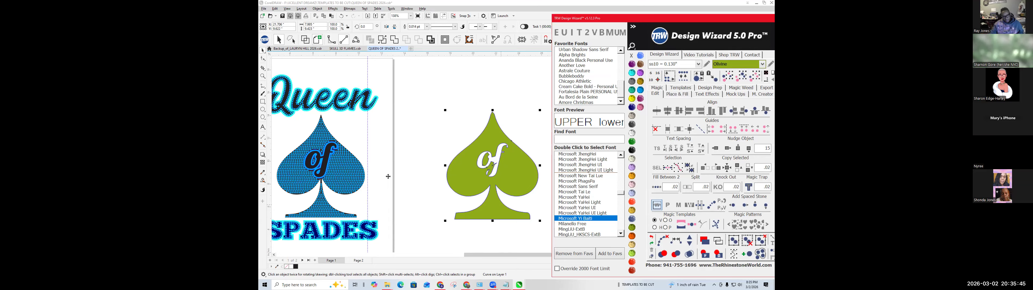
pyautogui.scroll(6, 336, 149)
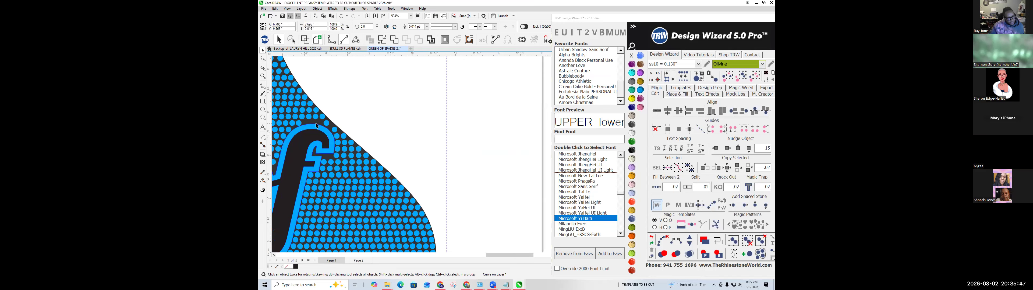
pyautogui.click(316, 126)
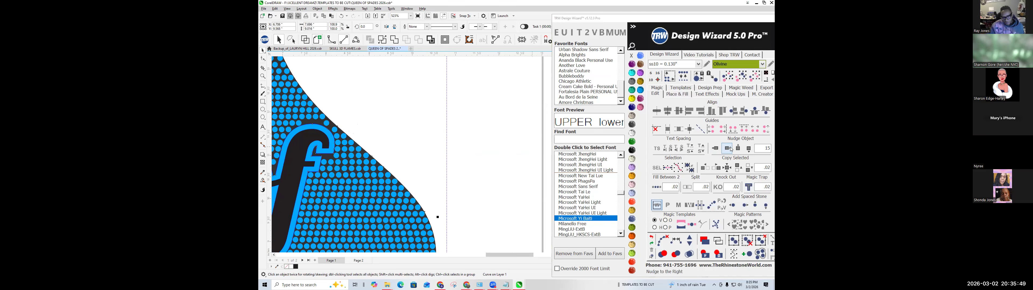
pyautogui.click(731, 149)
# Trim the Olivine contour with the black spade to leave an Olivine ring around the spade and its lettering.
pyautogui.scroll(-5, 492, 173)
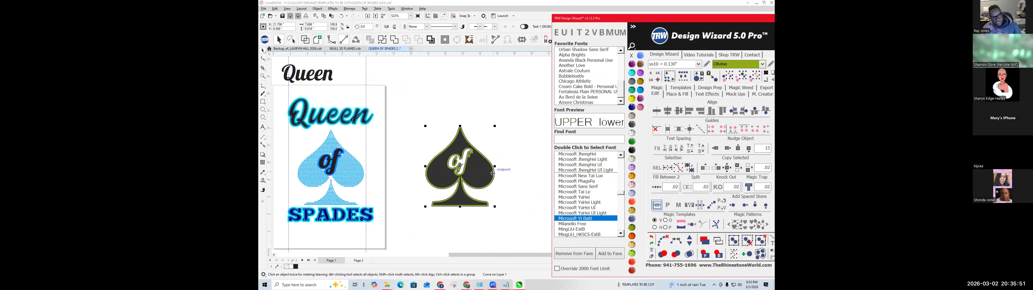
pyautogui.scroll(5, 492, 173)
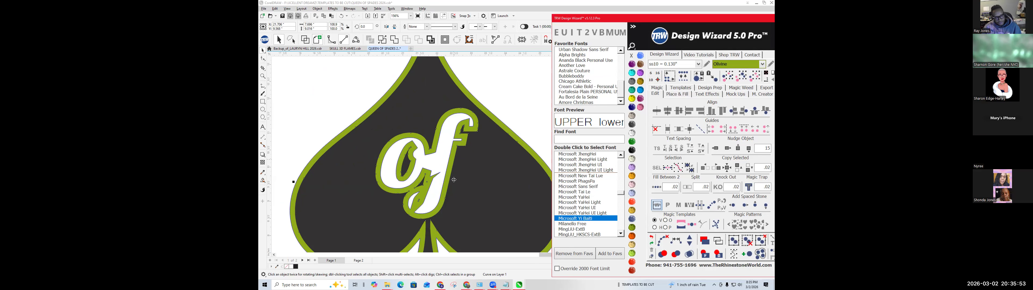
pyautogui.scroll(-3, 476, 171)
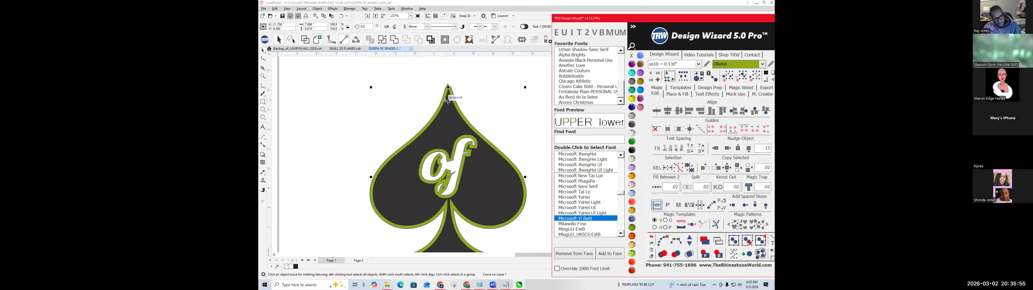
pyautogui.scroll(5, 460, 114)
pyautogui.keyDown('shift'); pyautogui.click(458, 111); pyautogui.keyUp('shift')
pyautogui.scroll(-3, 458, 111)
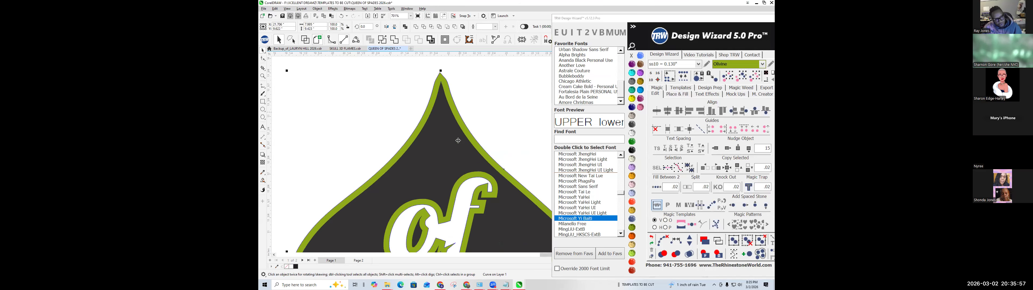
pyautogui.click(420, 41)
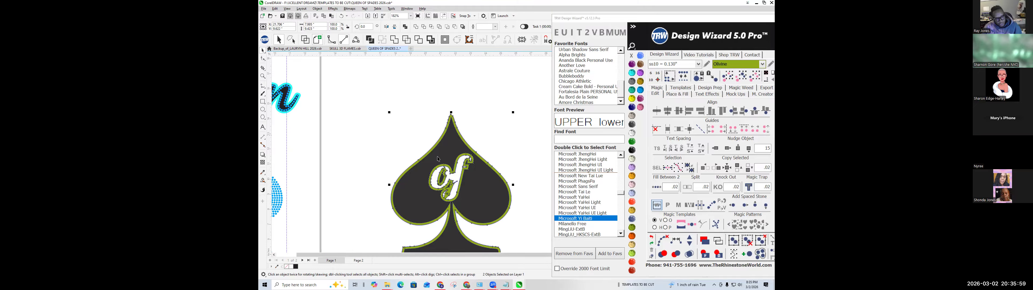
pyautogui.scroll(-1, 438, 156)
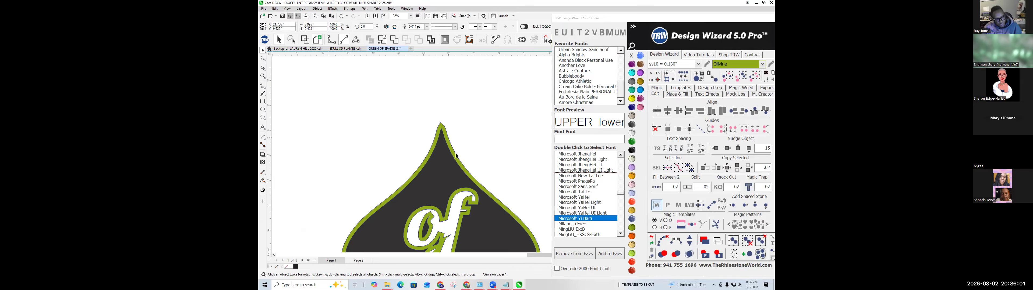
pyautogui.scroll(4, 429, 126)
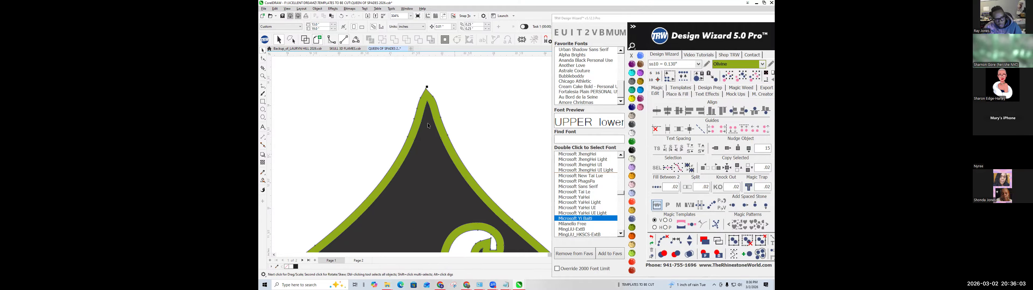
pyautogui.scroll(-3, 453, 114)
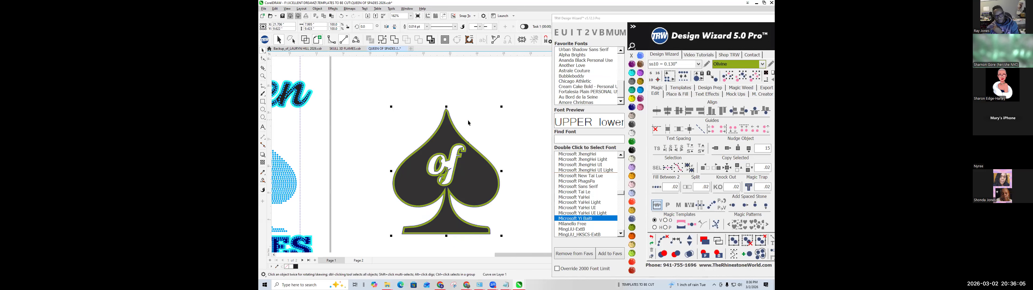
# Separate the Olivine ring from the off-page black spade and delete it.
pyautogui.click(435, 168)
pyautogui.scroll(-2, 435, 168)
pyautogui.moveTo(449, 160); pyautogui.dragTo(510, 116)
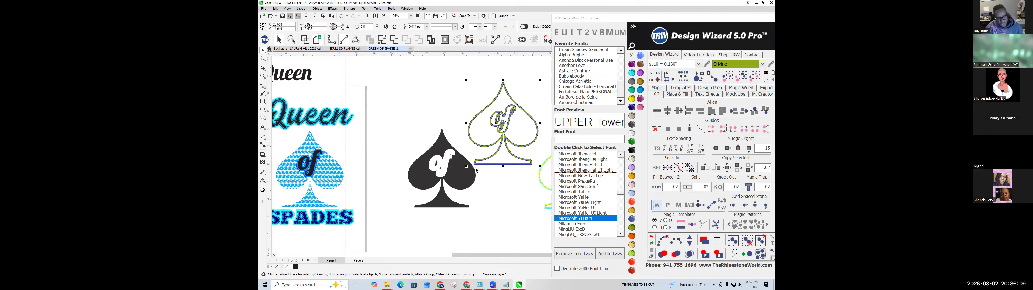
pyautogui.press('Delete')
pyautogui.press('Escape')
# Nudge the off-page unfilled spade outline 15 to the right onto the stone-filled spade of the design.
pyautogui.scroll(-3, 424, 181)
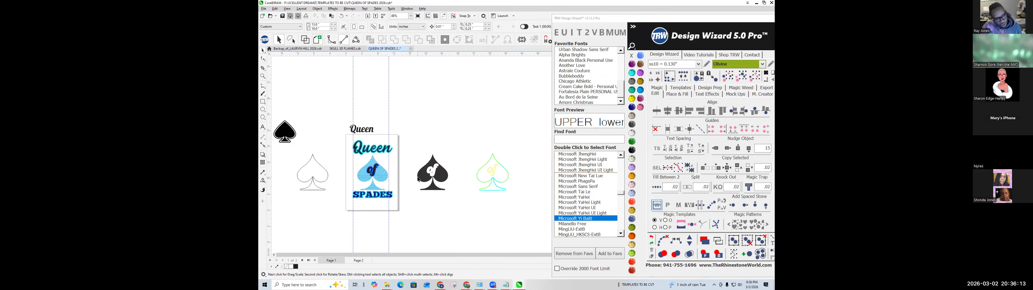
pyautogui.click(442, 175)
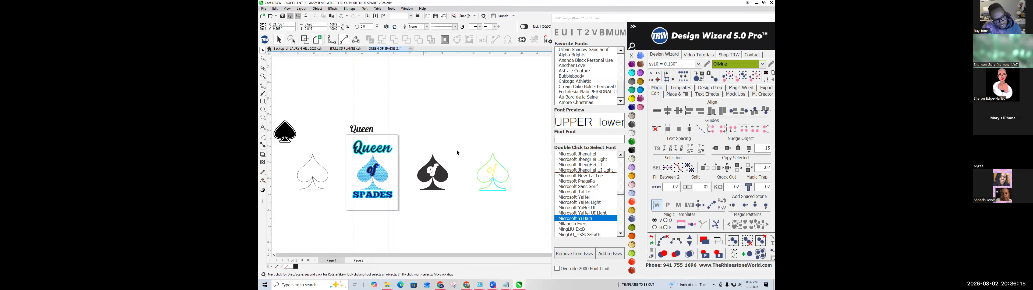
pyautogui.click(313, 171)
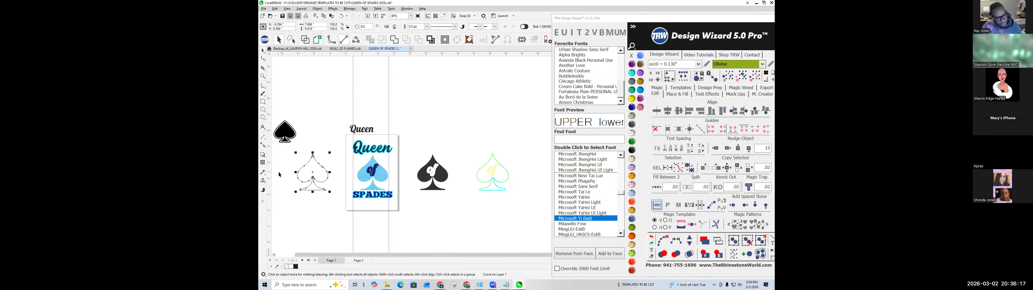
pyautogui.scroll(1, 279, 171)
pyautogui.click(728, 148)
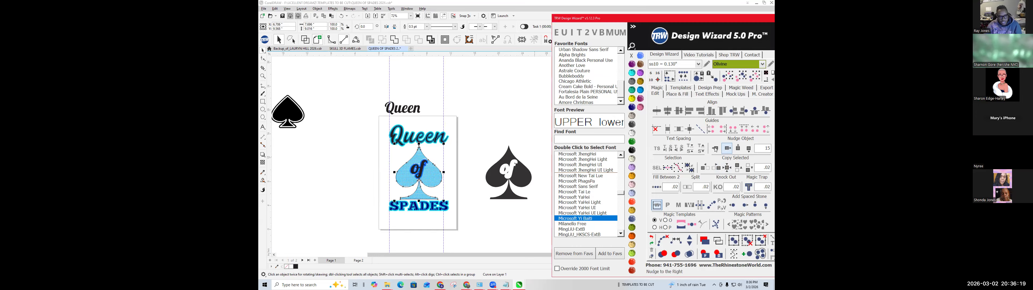
# Island-fill outside the spade outline with contour spacing .15 and no stones, and color the new contour Blue Zircon.
pyautogui.scroll(2, 468, 156)
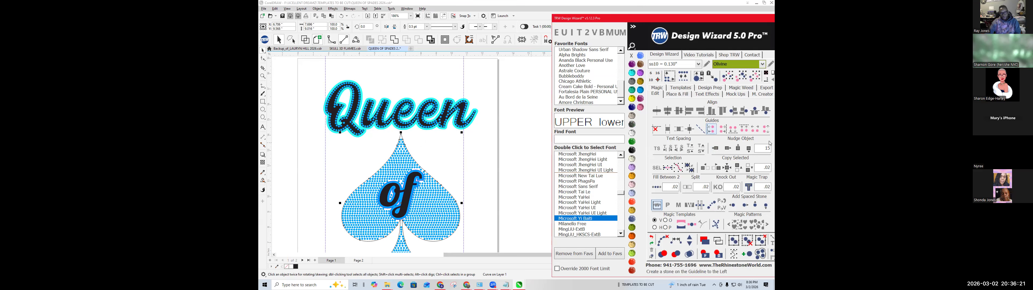
pyautogui.click(681, 94)
pyautogui.click(680, 167)
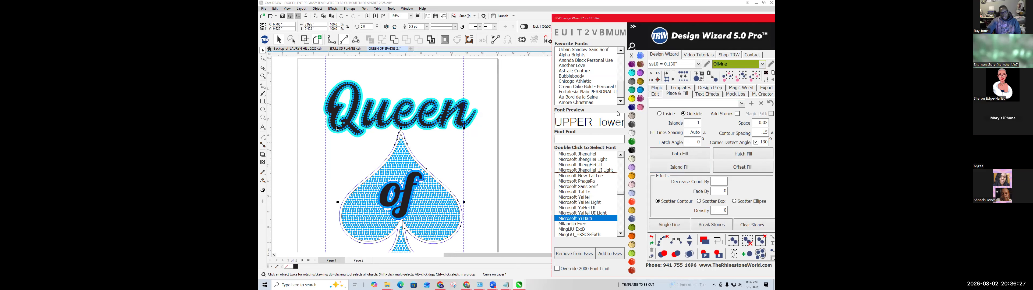
pyautogui.click(632, 75)
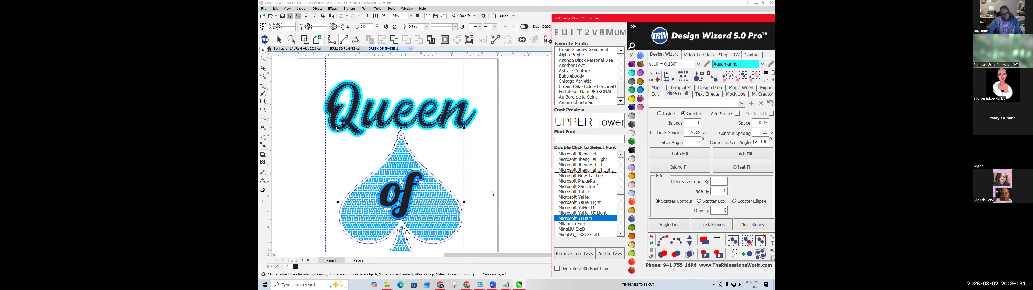
pyautogui.scroll(-3, 487, 171)
pyautogui.click(487, 169)
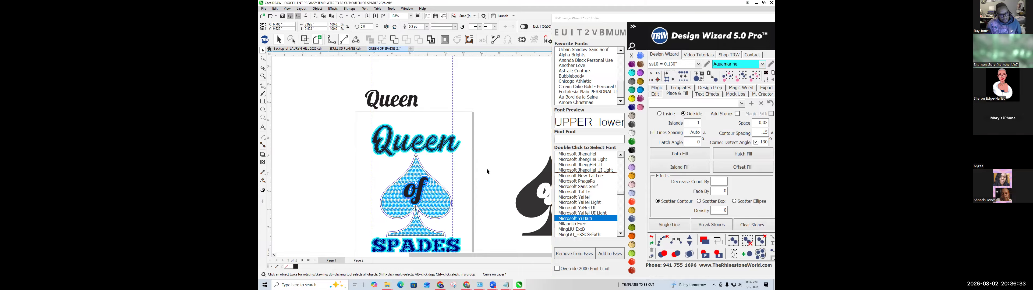
pyautogui.scroll(8, 420, 163)
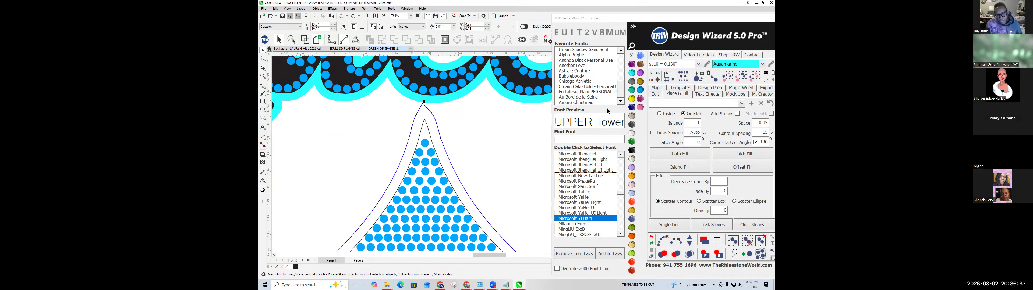
pyautogui.click(641, 92)
pyautogui.scroll(-6, 463, 135)
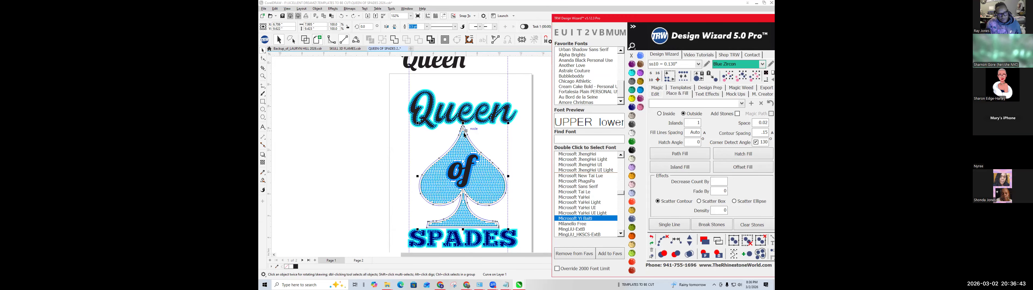
# Trim the outer spade contour with the inner spade outline to form a hollow border around the spade.
pyautogui.scroll(5, 464, 134)
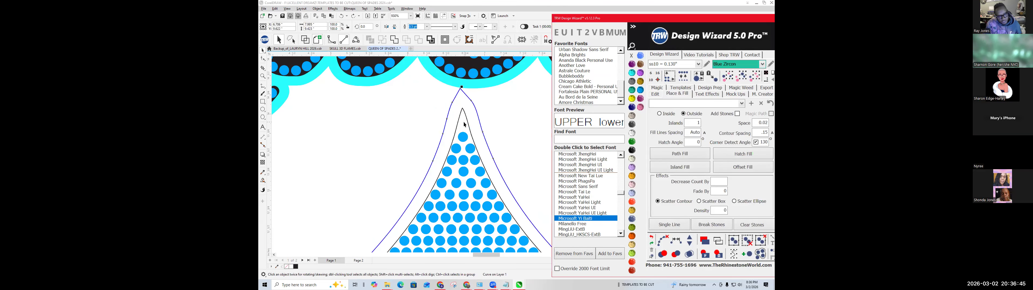
pyautogui.click(464, 122)
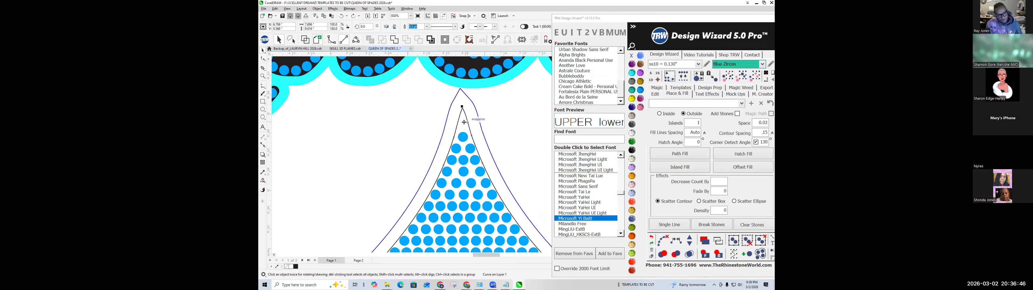
pyautogui.keyDown('shift'); pyautogui.click(465, 103); pyautogui.keyUp('shift')
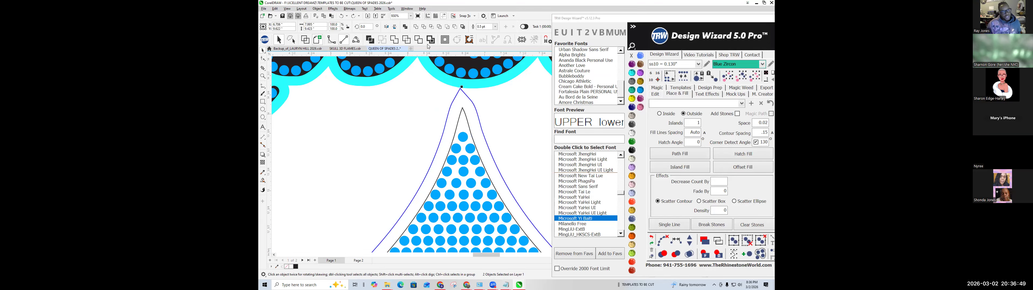
pyautogui.click(417, 41)
pyautogui.scroll(-3, 453, 138)
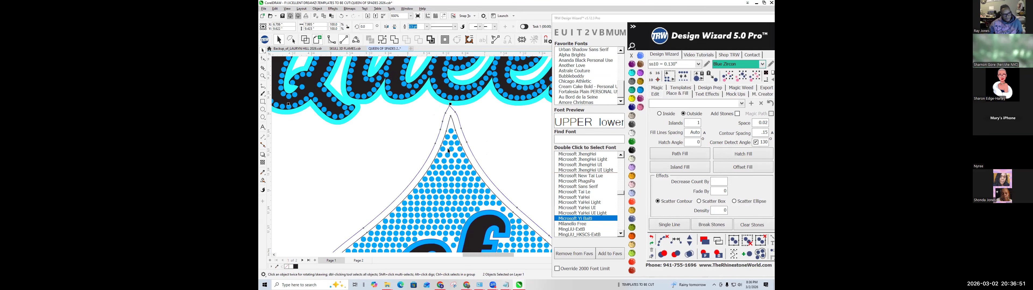
pyautogui.press('Escape')
pyautogui.scroll(4, 451, 133)
pyautogui.click(448, 140)
pyautogui.scroll(-1, 452, 152)
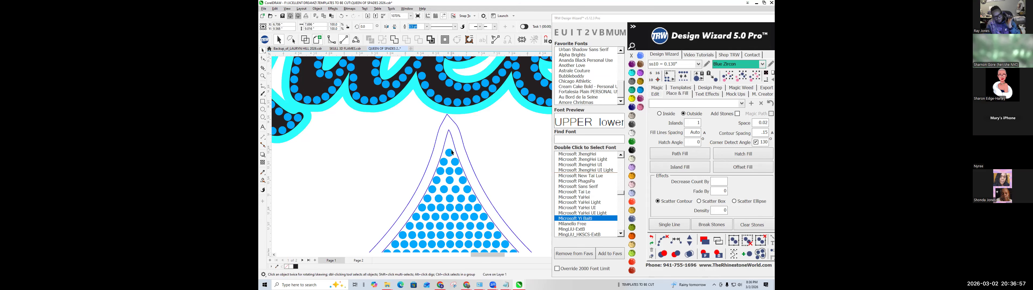
pyautogui.press('Escape')
# Island-fill inside the spade border with Blue Zircon stones, using contour spacing .075 and Add Stones enabled.
pyautogui.scroll(-5, 453, 129)
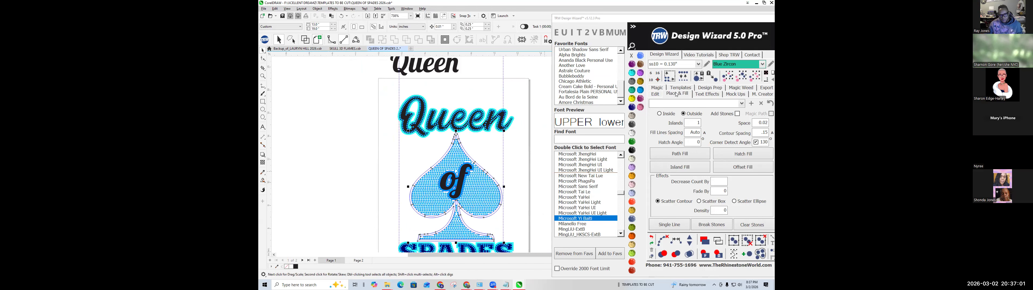
pyautogui.doubleClick(764, 132)
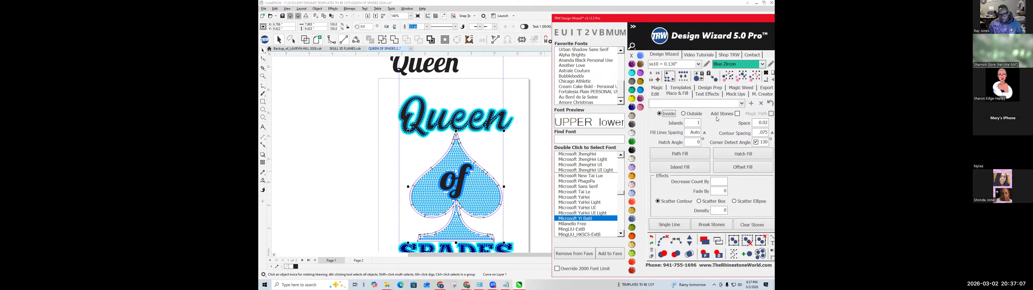
pyautogui.click(737, 114)
pyautogui.click(685, 169)
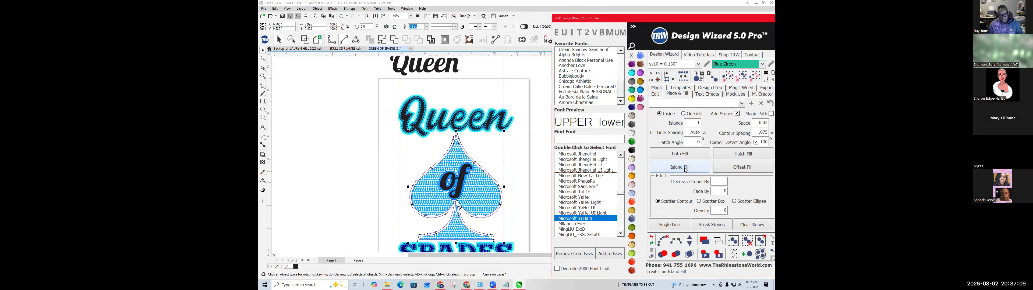
pyautogui.scroll(1, 475, 168)
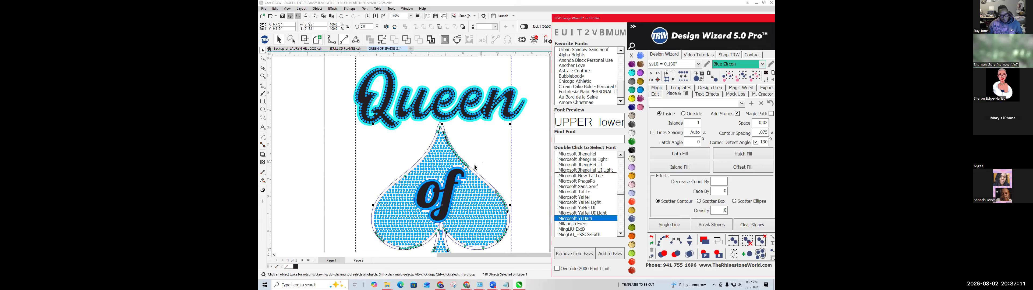
# Merge the overlapping Blue Zircon stones along the spade border and check the result near the stem.
pyautogui.scroll(2, 475, 168)
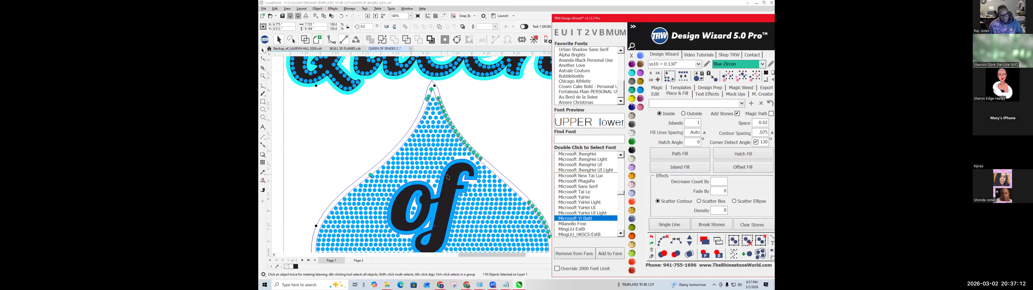
pyautogui.click(662, 241)
pyautogui.click(689, 255)
pyautogui.scroll(-2, 415, 124)
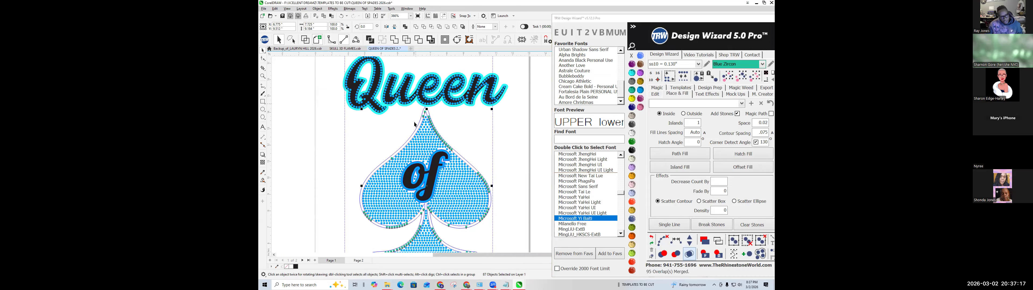
pyautogui.scroll(-1, 415, 125)
pyautogui.scroll(3, 419, 176)
pyautogui.scroll(3, 419, 177)
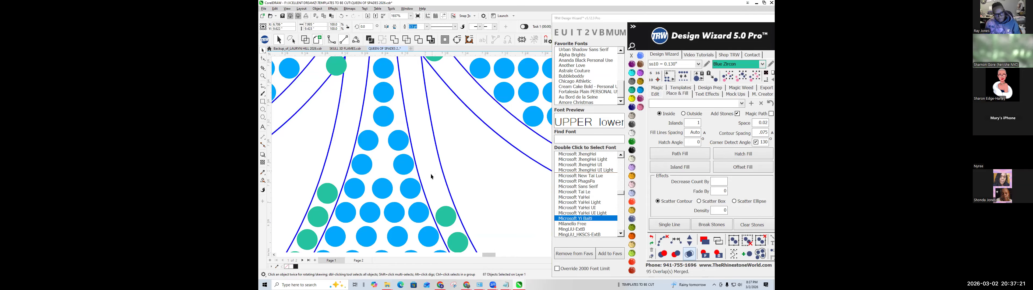
pyautogui.scroll(-4, 431, 177)
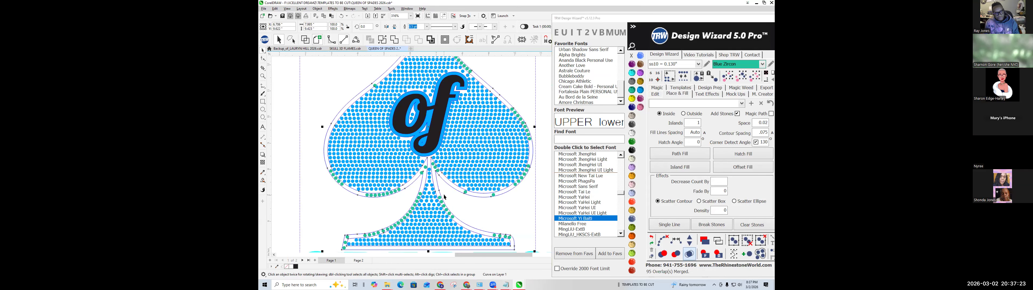
# Undo the border's stone fill, the trim and the outer contour, back to the plain spade outline.
pyautogui.press('Delete')
pyautogui.hotkey('ctrl', 'z')
pyautogui.click(345, 243)
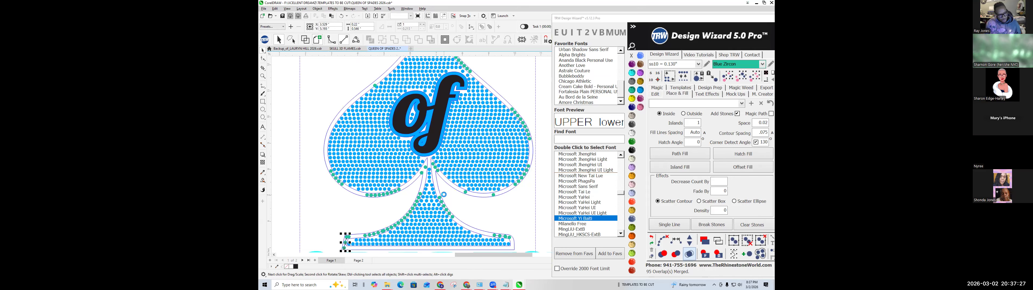
pyautogui.hotkey('ctrl', 'z')
pyautogui.scroll(-2, 443, 197)
pyautogui.click(471, 102)
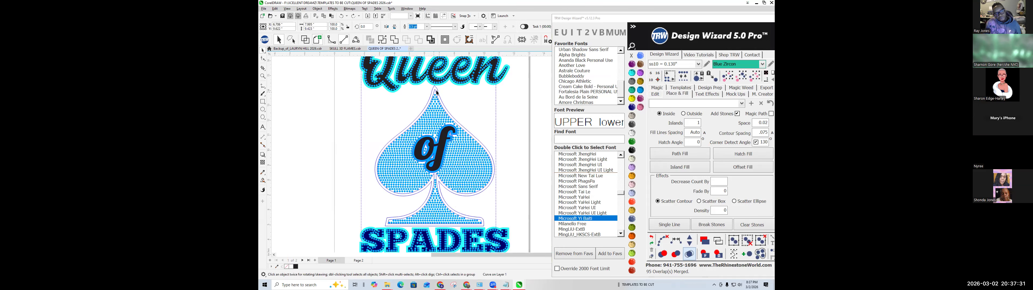
pyautogui.scroll(4, 437, 93)
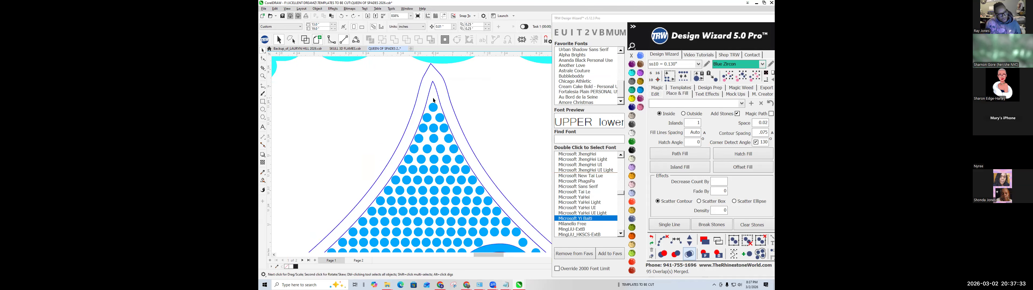
pyautogui.click(442, 92)
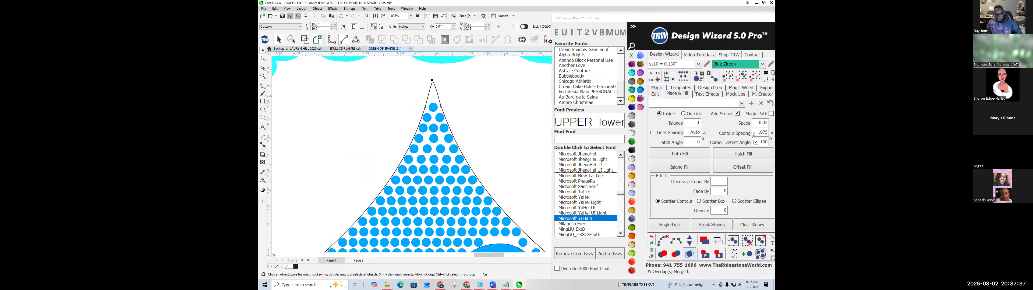
# Island-fill outside the spade outline with contour spacing .17 and Add Stones disabled.
pyautogui.click(753, 134)
pyautogui.press('BackSpace')
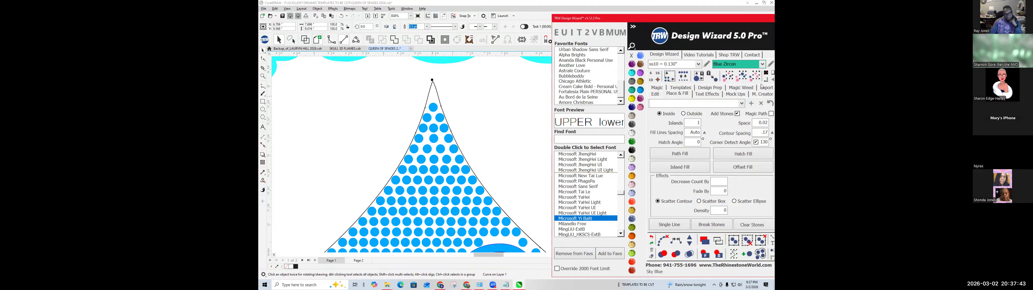
pyautogui.click(737, 115)
pyautogui.click(680, 167)
# Trim the wider outer contour with the inner spade outline to form a hollow border around the spade.
pyautogui.scroll(-4, 365, 110)
pyautogui.scroll(2, 408, 105)
pyautogui.scroll(3, 408, 105)
pyautogui.keyDown('shift'); pyautogui.click(417, 94); pyautogui.keyUp('shift')
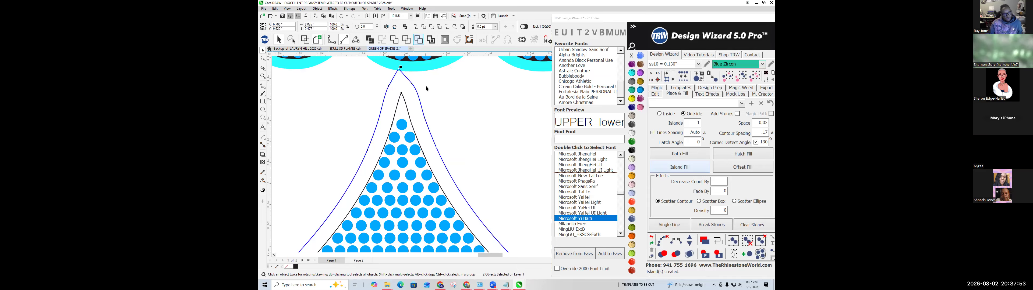
pyautogui.click(402, 112)
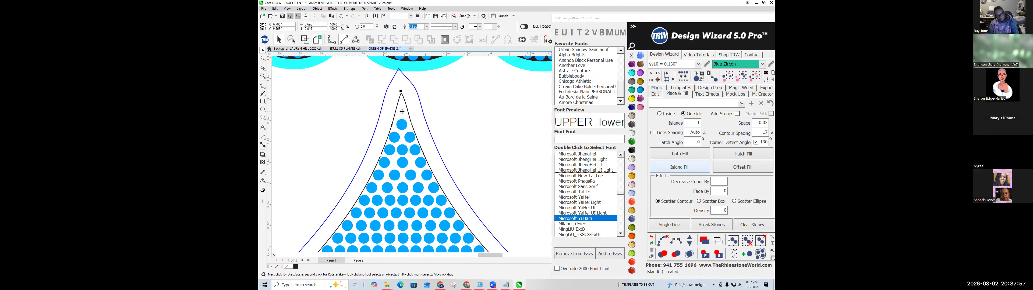
pyautogui.click(512, 103)
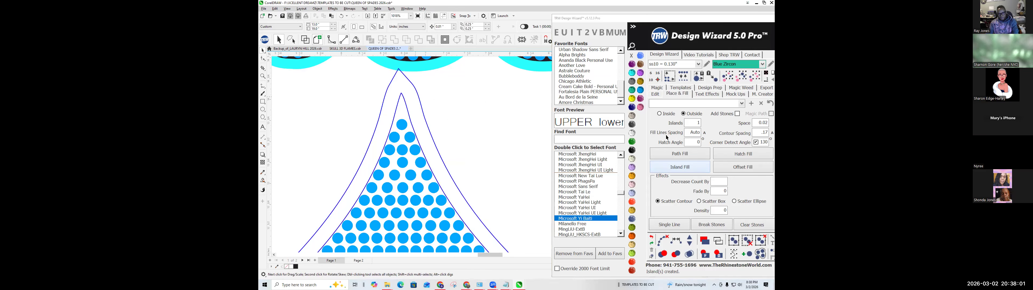
# Island-fill inside the wider spade border with Blue Zircon stones, using contour spacing .075 and Add Stones enabled.
pyautogui.click(659, 114)
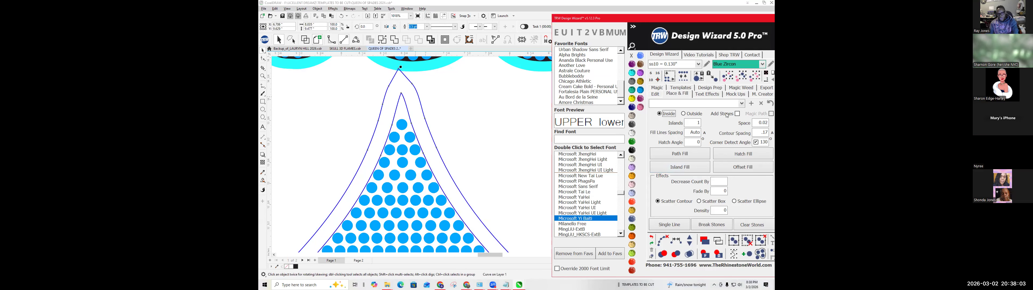
pyautogui.click(737, 114)
pyautogui.click(753, 134)
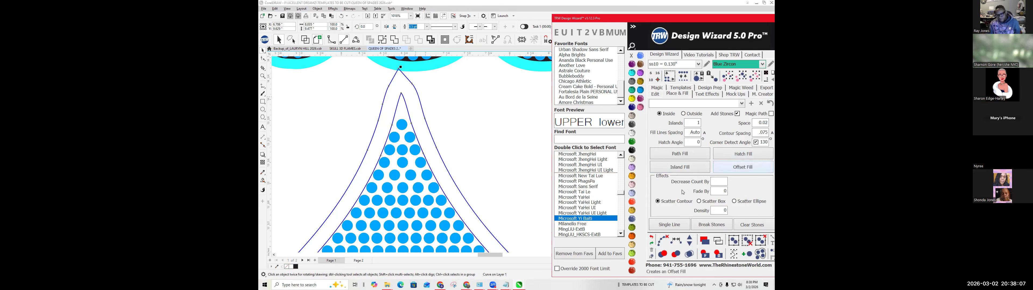
pyautogui.click(684, 171)
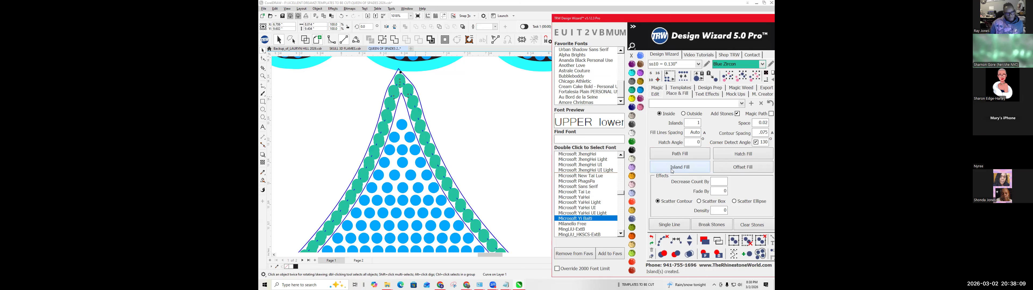
# Select the stones of the wider spade border, merge the overlapping ones and clear the selection.
pyautogui.scroll(-3, 455, 138)
pyautogui.scroll(-2, 396, 118)
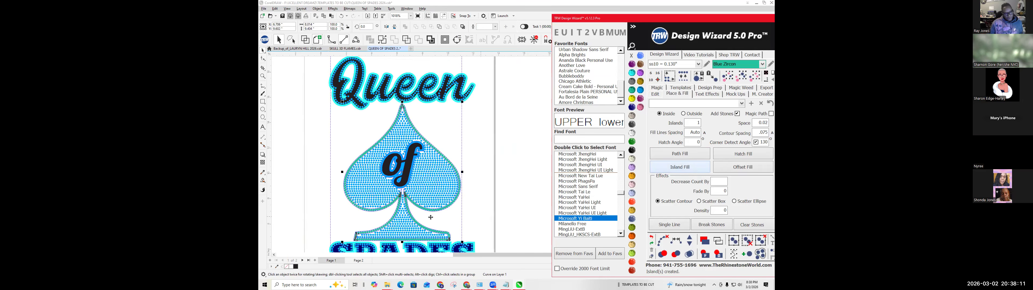
pyautogui.scroll(4, 379, 201)
pyautogui.scroll(-1, 379, 201)
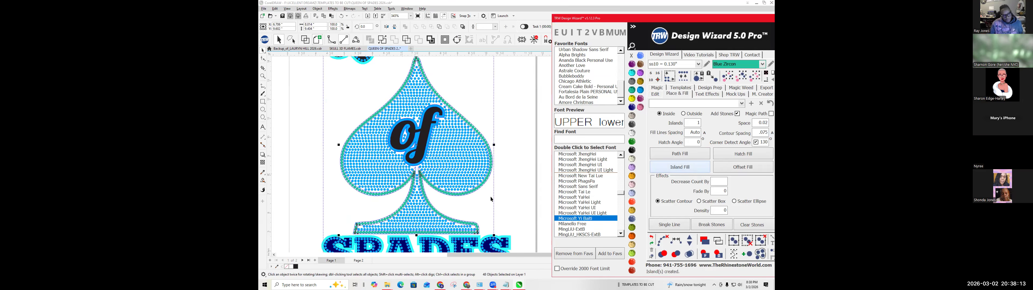
pyautogui.click(668, 242)
pyautogui.click(689, 255)
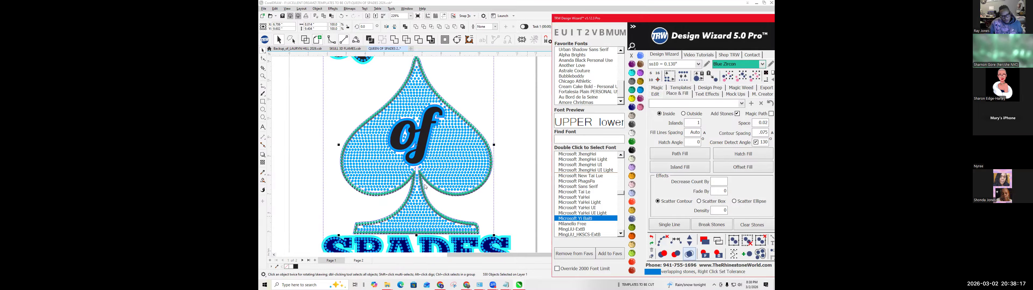
pyautogui.scroll(4, 417, 173)
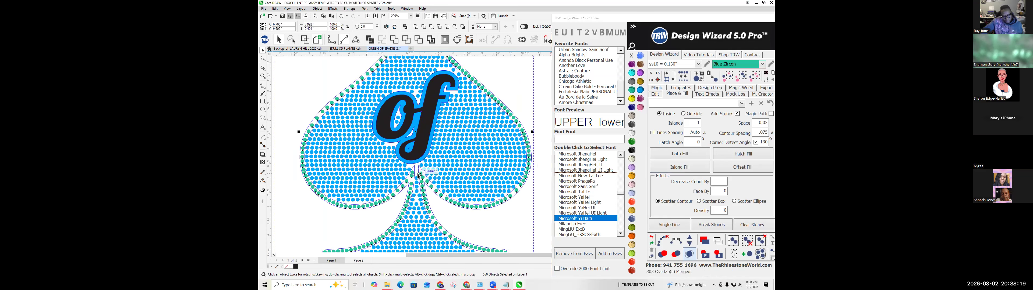
pyautogui.scroll(-4, 414, 182)
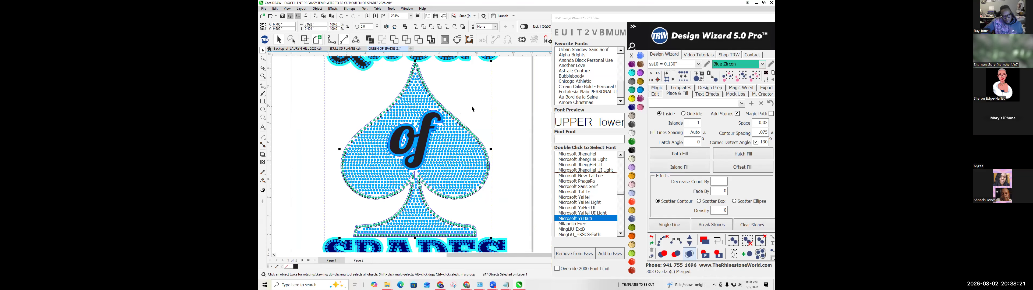
pyautogui.press('Escape')
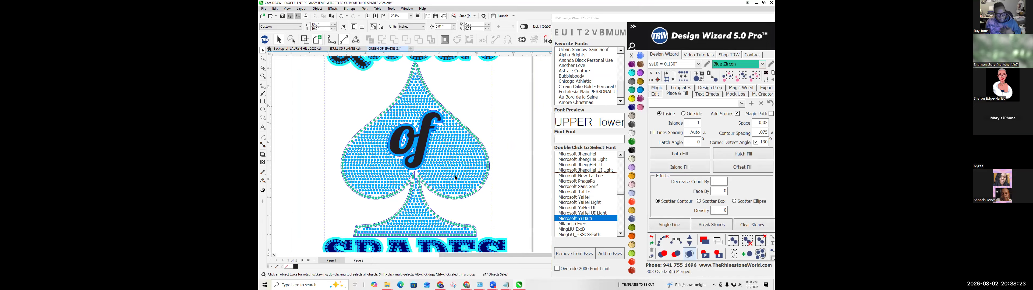
# Select the whole stone-filled SPADES lettering and move it slightly down, away from the spade's base.
pyautogui.scroll(-1, 445, 199)
pyautogui.scroll(4, 444, 199)
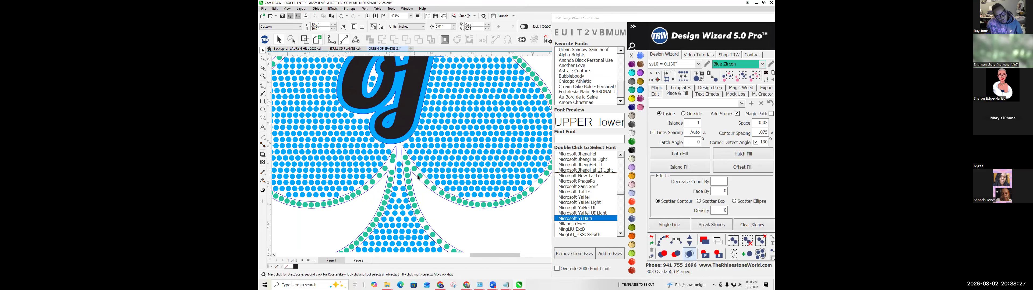
pyautogui.scroll(-2, 413, 209)
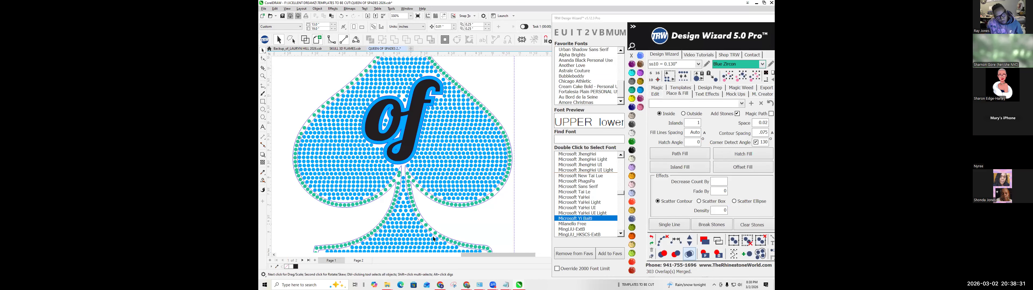
pyautogui.scroll(-1, 434, 240)
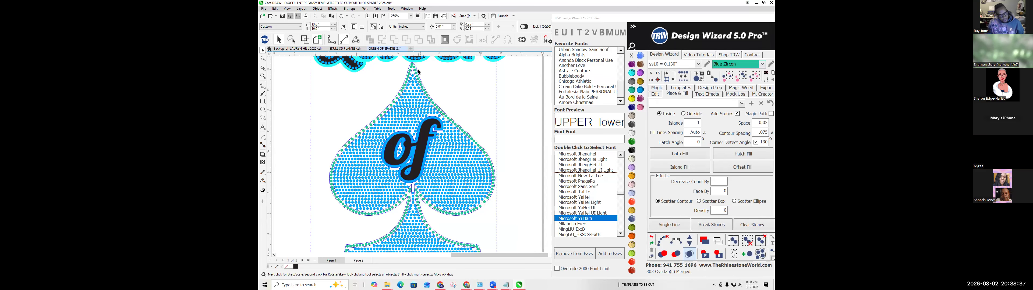
pyautogui.scroll(-3, 397, 126)
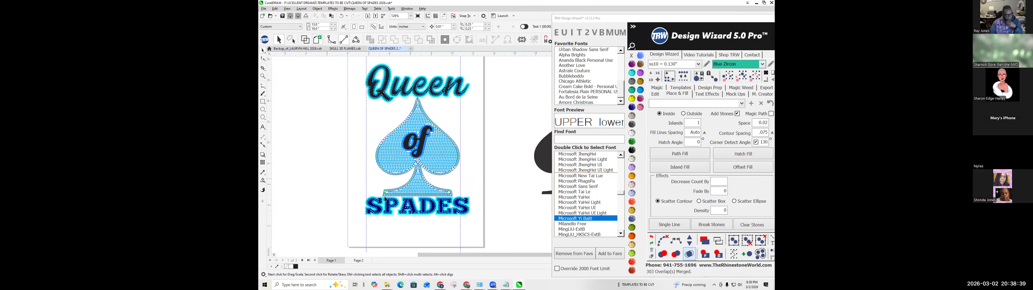
pyautogui.scroll(2, 412, 225)
pyautogui.scroll(1, 493, 216)
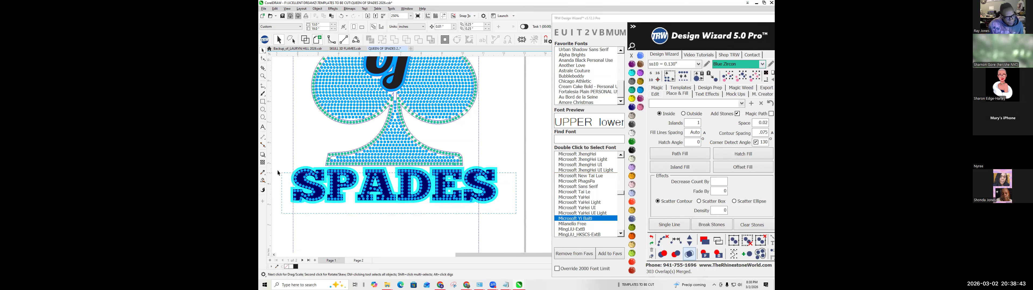
pyautogui.hscroll(-2, 320, 169)
pyautogui.moveTo(316, 166); pyautogui.dragTo(311, 164)
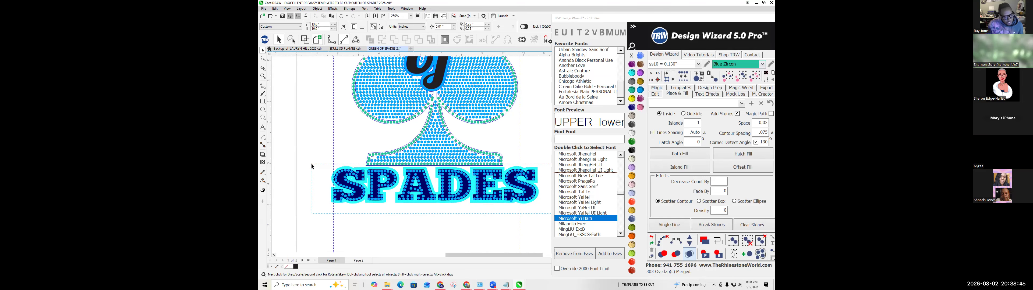
pyautogui.scroll(3, 421, 168)
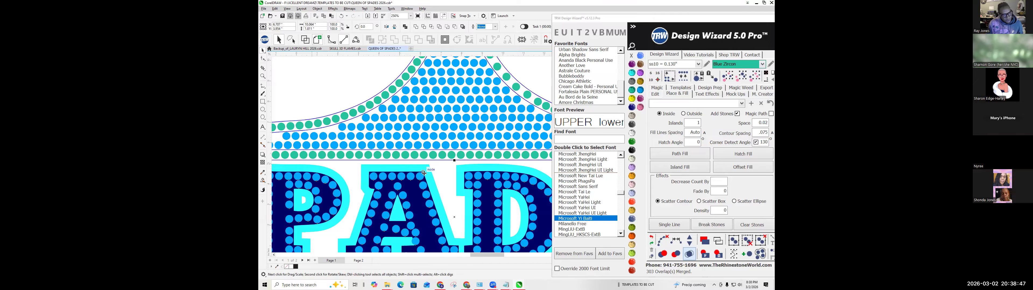
pyautogui.scroll(-3, 424, 164)
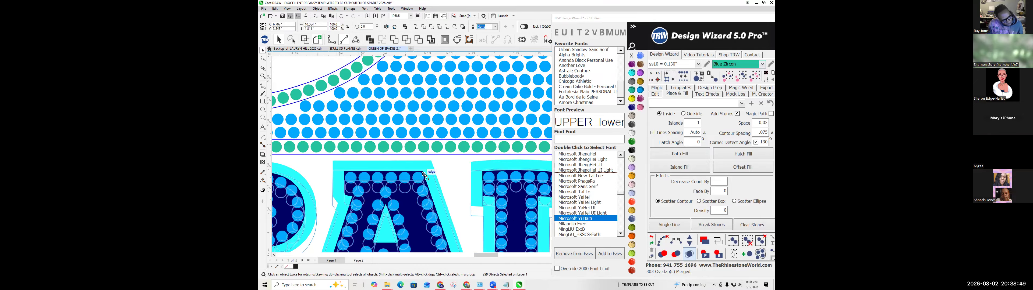
pyautogui.scroll(-6, 428, 172)
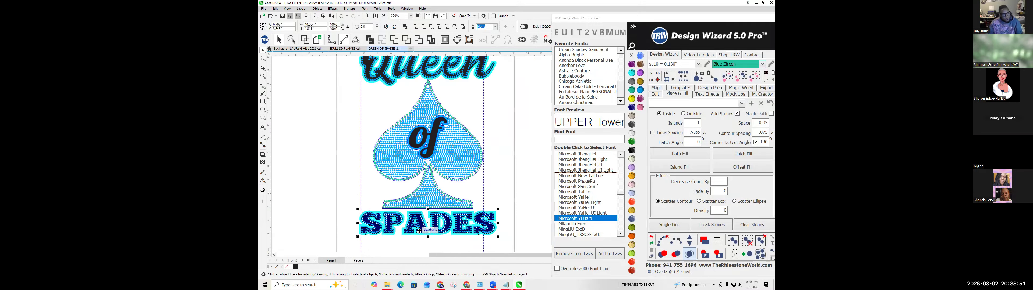
pyautogui.scroll(-3, 452, 208)
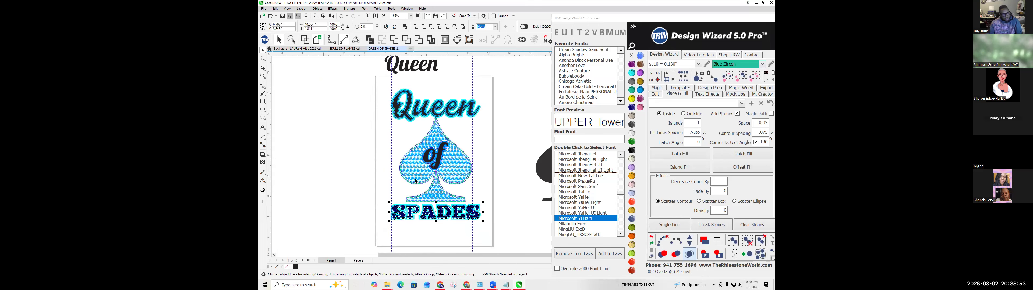
# Nudge the solid black off-page spade 15 to the left onto the stone-filled spade of the design.
pyautogui.click(436, 107)
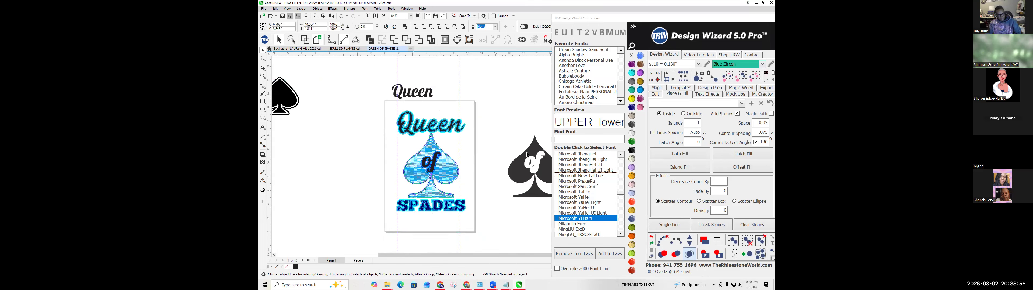
pyautogui.click(531, 162)
pyautogui.click(653, 94)
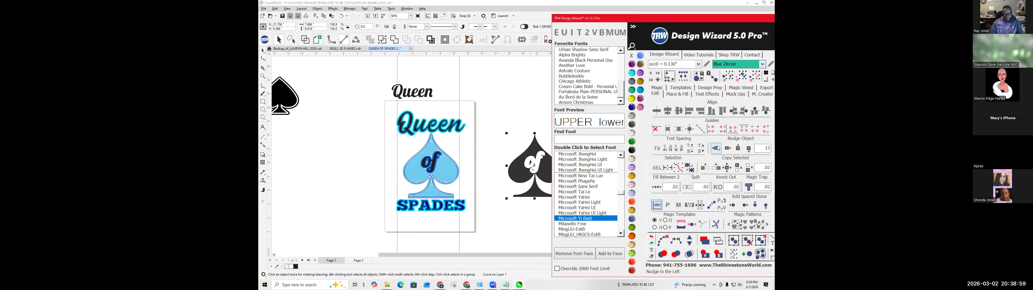
pyautogui.click(717, 149)
# Fill the border around the spade with Black Diamond and check the stones along its edge.
pyautogui.scroll(2, 433, 138)
pyautogui.scroll(8, 433, 138)
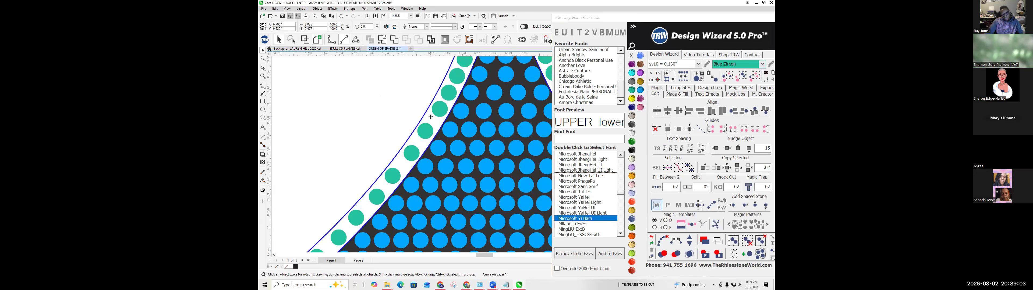
pyautogui.scroll(-2, 431, 117)
pyautogui.click(632, 83)
pyautogui.scroll(-3, 445, 139)
pyautogui.scroll(-1, 444, 139)
pyautogui.scroll(5, 400, 160)
pyautogui.scroll(6, 399, 160)
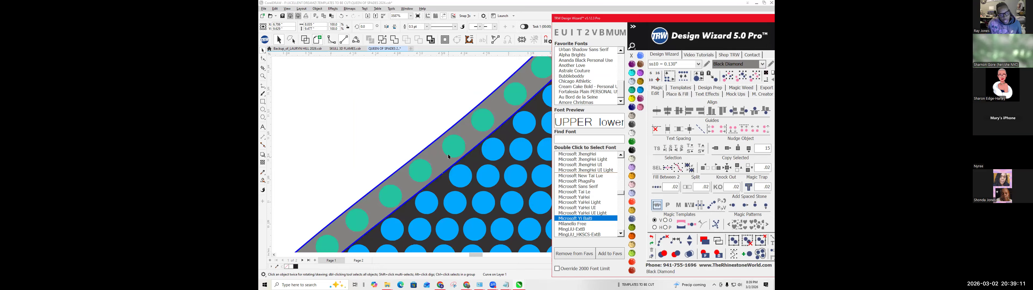
# Select the stone-filled Queen of Spades design on the page, remove its outline color and clear the selection.
pyautogui.scroll(-7, 449, 157)
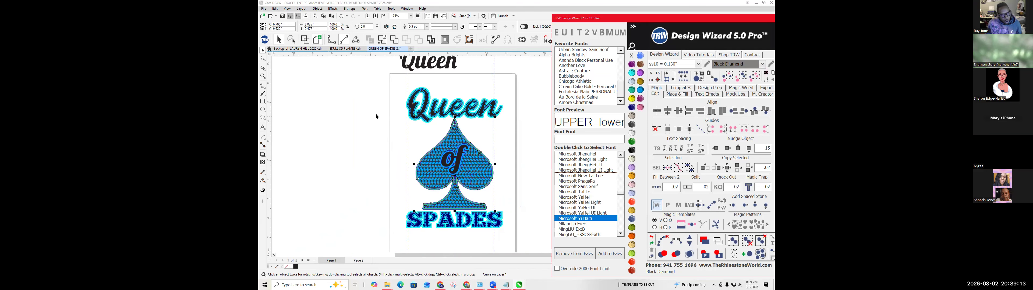
pyautogui.moveTo(395, 82); pyautogui.dragTo(438, 174)
pyautogui.moveTo(522, 238)
pyautogui.mouseDown()
pyautogui.moveTo(515, 211)
pyautogui.moveTo(528, 248)
pyautogui.moveTo(513, 231)
pyautogui.mouseUp()
pyautogui.scroll(4, 455, 121)
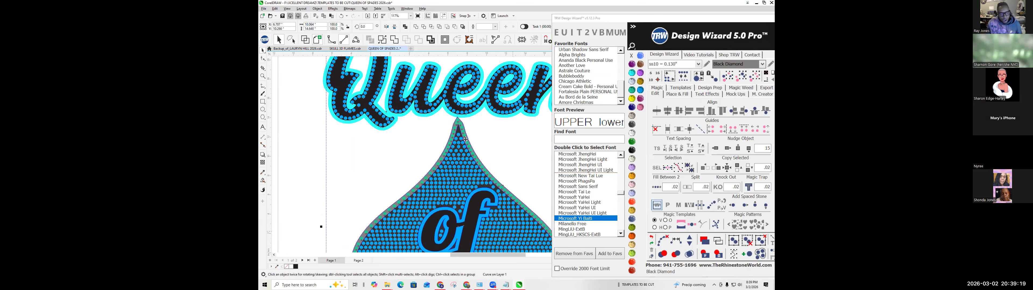
pyautogui.rightClick(632, 56)
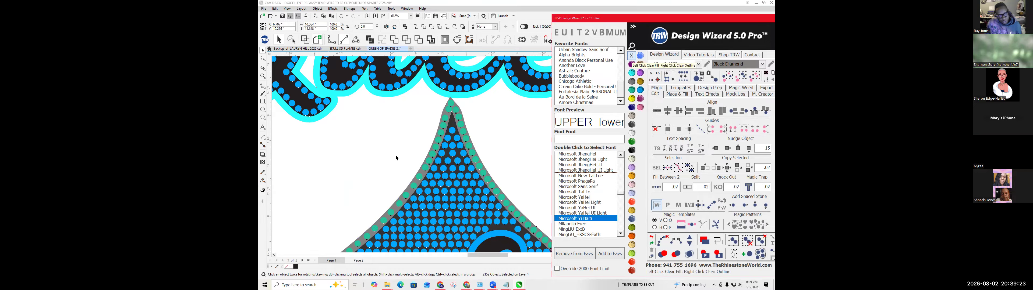
pyautogui.scroll(-5, 385, 139)
pyautogui.scroll(-3, 446, 136)
pyautogui.click(482, 182)
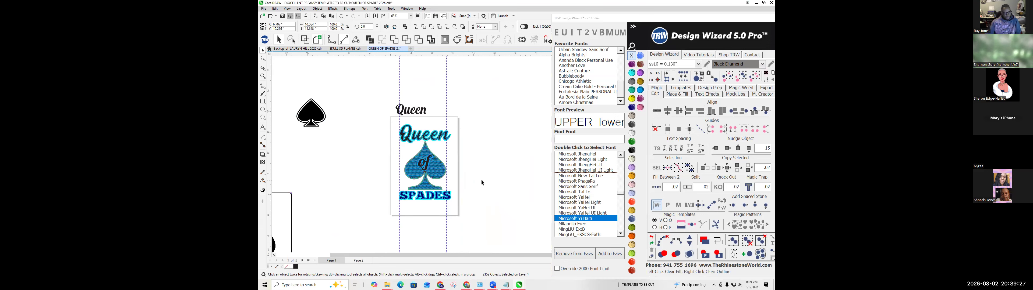
pyautogui.click(482, 182)
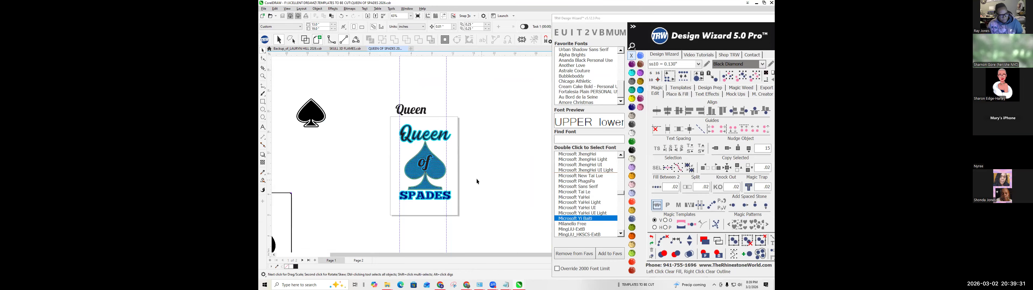
# Select the yellow stones of the word "of" inside the off-page spade and nudge them left twice by 15 onto the design.
pyautogui.scroll(-4, 469, 150)
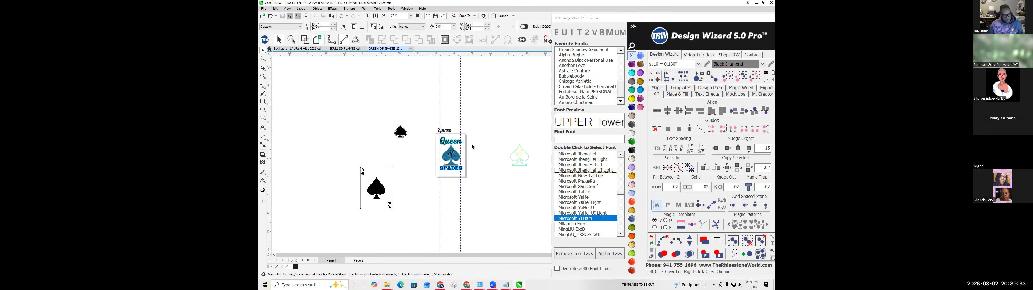
pyautogui.scroll(12, 519, 175)
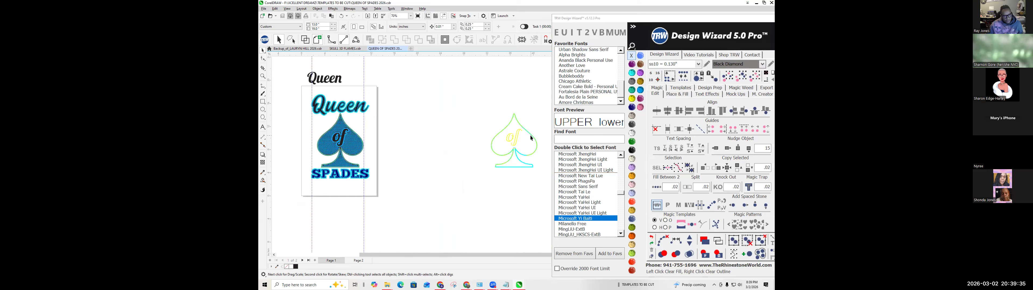
pyautogui.scroll(-10, 511, 163)
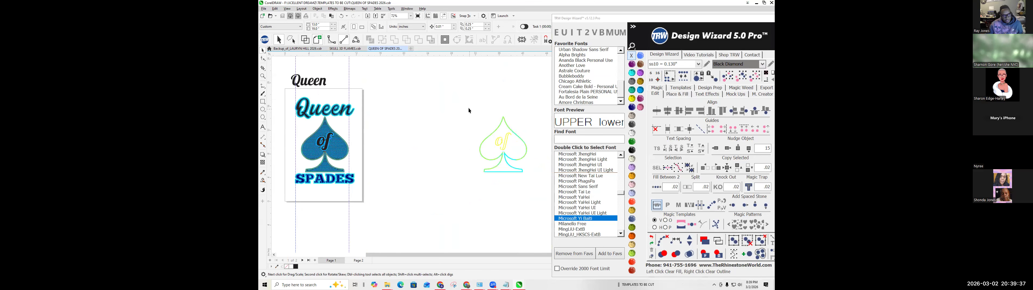
pyautogui.scroll(7, 506, 145)
pyautogui.scroll(3, 507, 145)
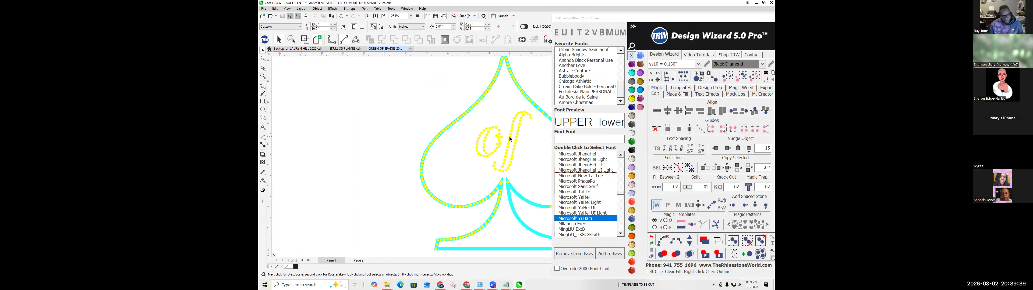
pyautogui.click(516, 147)
pyautogui.scroll(-5, 509, 147)
pyautogui.scroll(4, 503, 146)
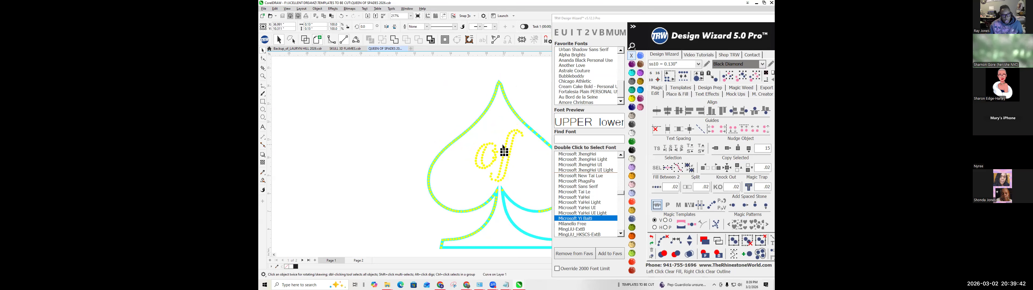
pyautogui.click(264, 53)
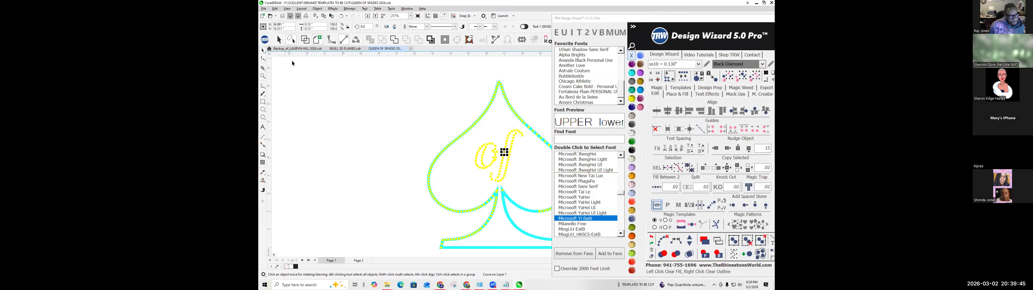
pyautogui.scroll(-2, 308, 119)
pyautogui.scroll(2, 457, 145)
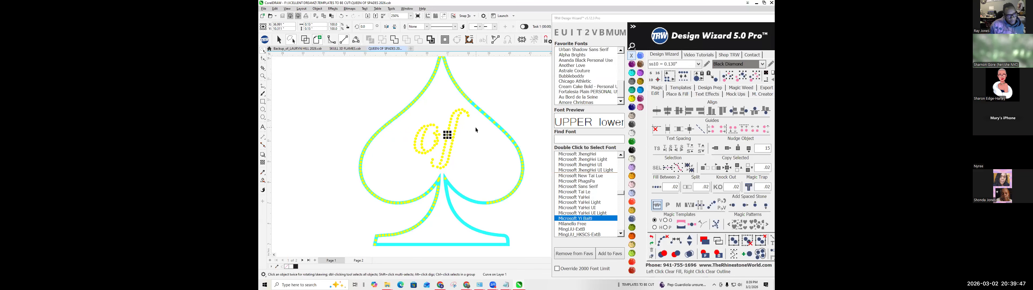
pyautogui.scroll(1, 476, 130)
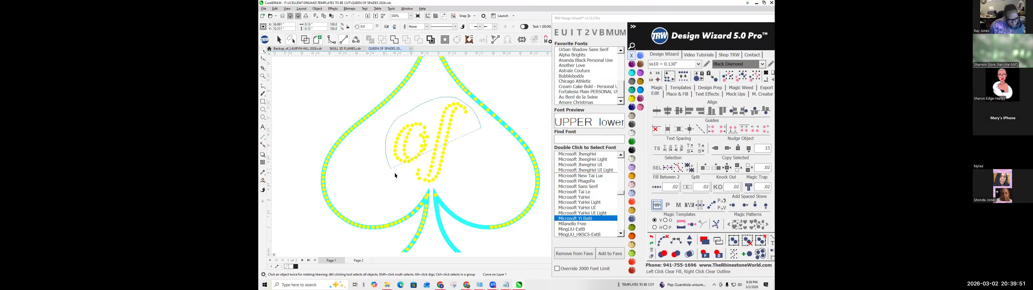
pyautogui.moveTo(440, 186); pyautogui.dragTo(469, 152)
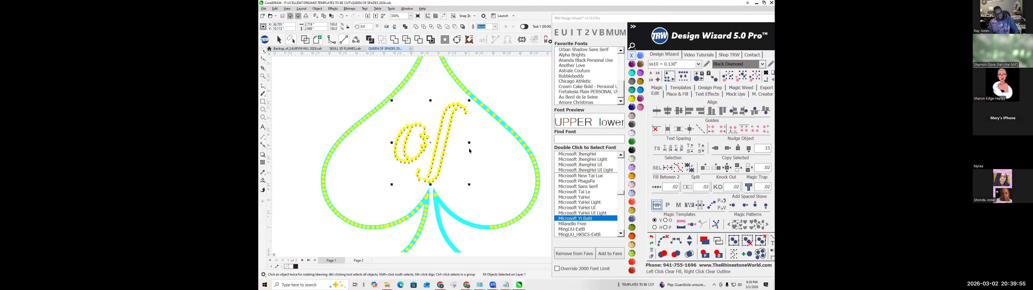
pyautogui.click(715, 148)
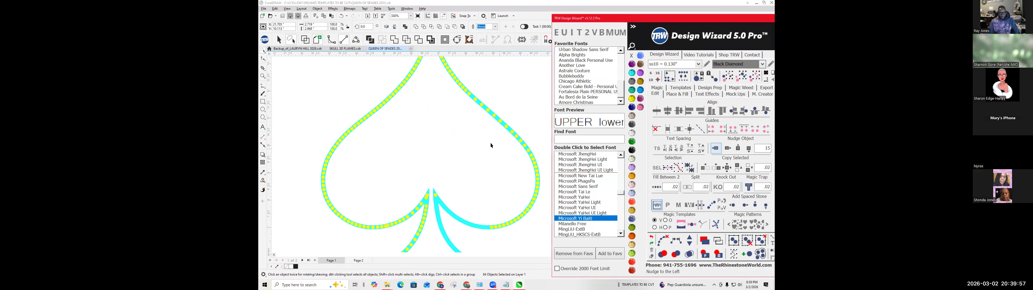
pyautogui.scroll(-6, 482, 155)
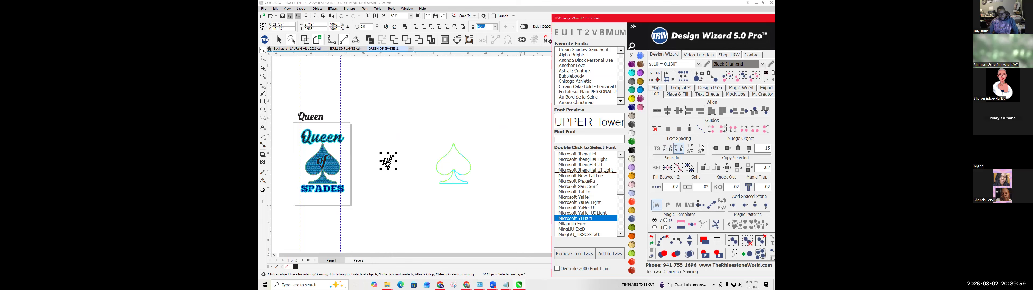
pyautogui.click(715, 149)
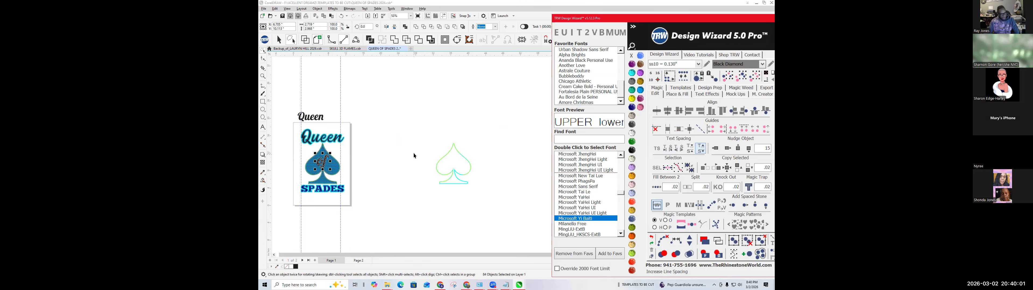
# Select the remaining off-page spade stones beside the design, delete them and clear the selection.
pyautogui.moveTo(443, 137)
pyautogui.mouseDown()
pyautogui.moveTo(426, 198)
pyautogui.moveTo(489, 212)
pyautogui.moveTo(491, 141)
pyautogui.moveTo(442, 132)
pyautogui.mouseUp()
pyautogui.moveTo(415, 168)
pyautogui.mouseDown()
pyautogui.moveTo(433, 194)
pyautogui.moveTo(467, 195)
pyautogui.mouseUp()
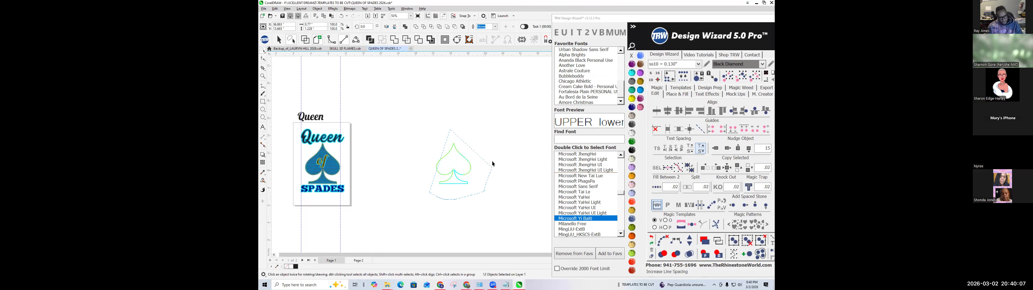
pyautogui.moveTo(482, 151); pyautogui.dragTo(450, 132)
pyautogui.moveTo(465, 128); pyautogui.dragTo(470, 129)
pyautogui.press('Delete')
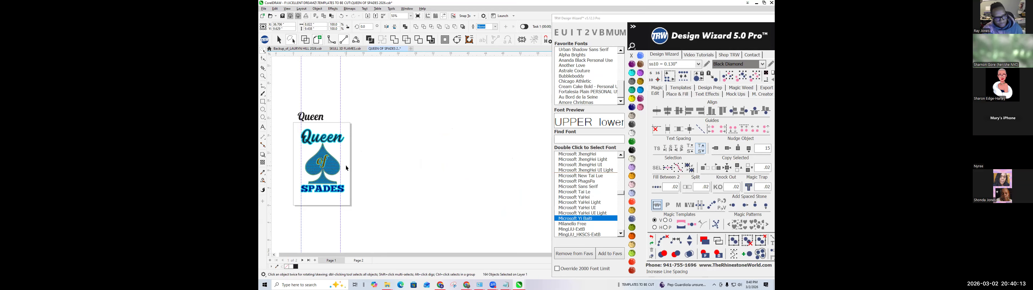
pyautogui.click(288, 147)
pyautogui.scroll(3, 289, 178)
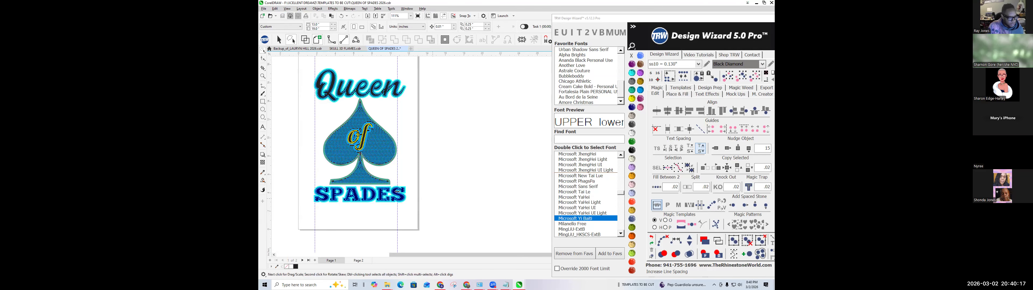
# Move the ace of spades card image from beside the design to Page 2.
pyautogui.scroll(-2, 452, 195)
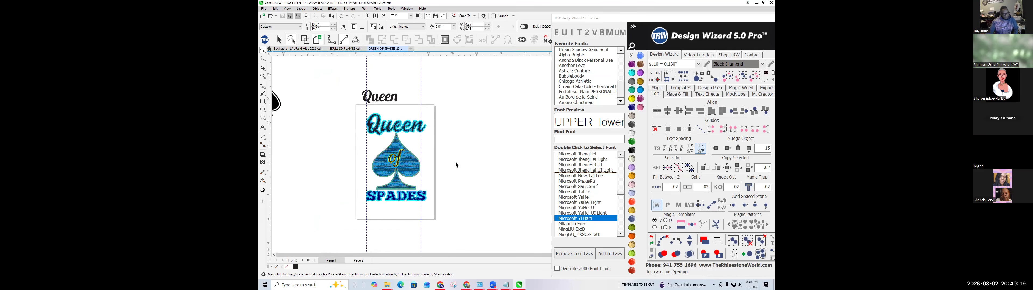
pyautogui.scroll(-2, 456, 165)
pyautogui.scroll(-2, 326, 202)
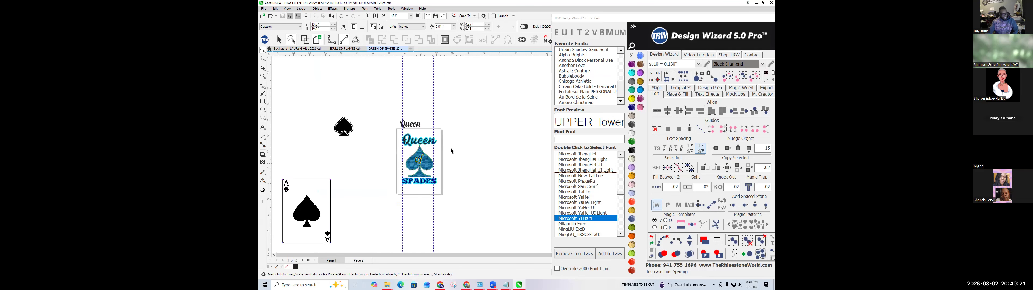
pyautogui.click(341, 196)
pyautogui.moveTo(345, 196)
pyautogui.mouseDown()
pyautogui.moveTo(358, 260)
pyautogui.moveTo(403, 234)
pyautogui.moveTo(426, 160)
pyautogui.mouseUp()
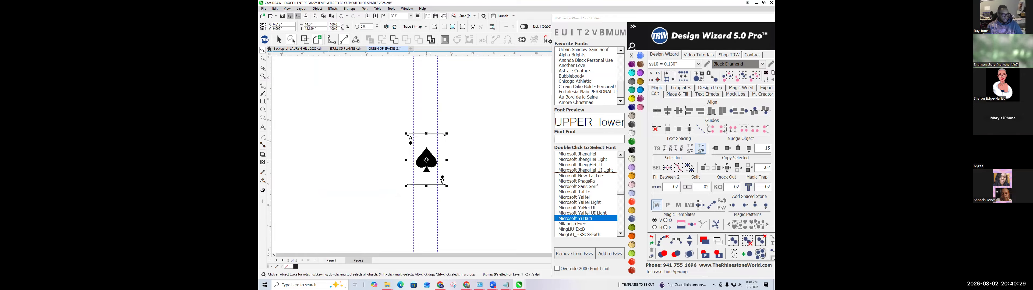
pyautogui.click(335, 262)
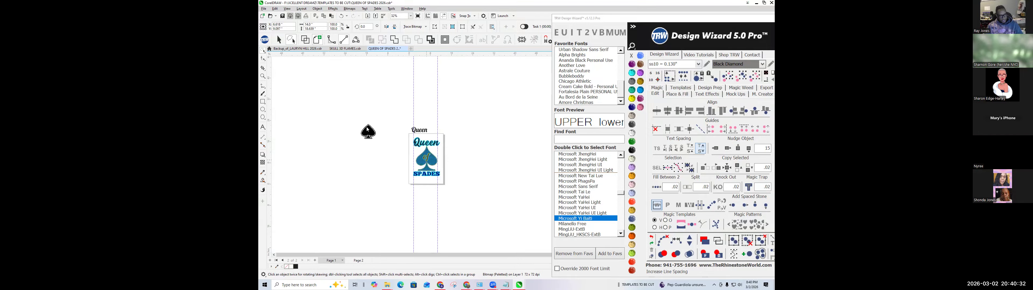
pyautogui.click(364, 262)
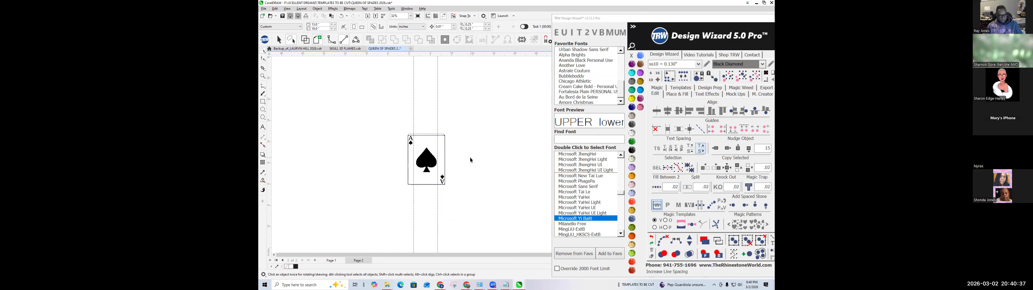
# Move the small black spade image from Page 1 to Page 2, beside the ace card.
pyautogui.click(332, 260)
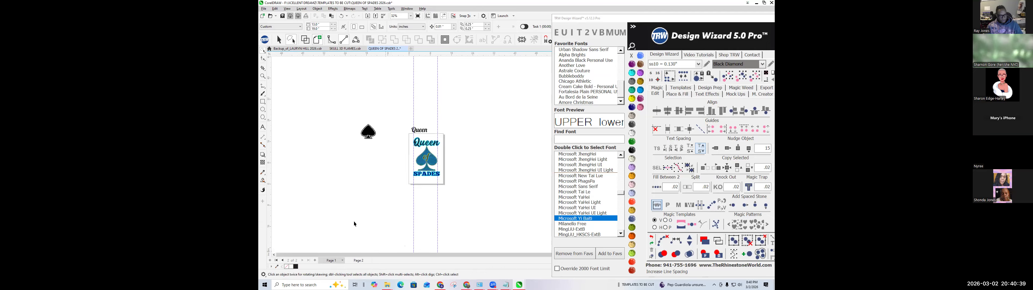
pyautogui.doubleClick(369, 133)
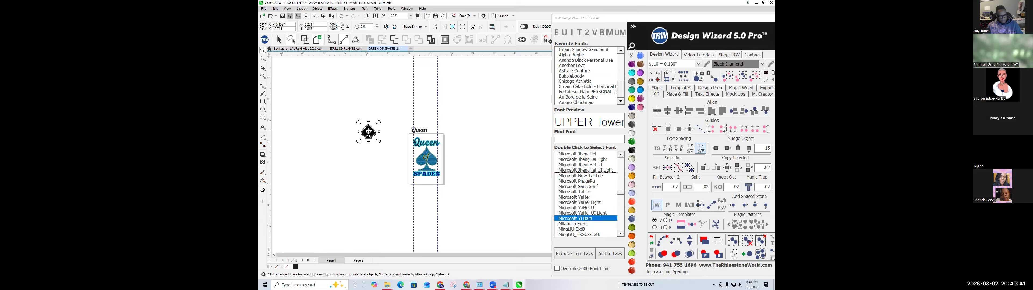
pyautogui.moveTo(369, 133)
pyautogui.mouseDown()
pyautogui.moveTo(361, 263)
pyautogui.moveTo(452, 197)
pyautogui.moveTo(473, 157)
pyautogui.mouseUp()
# Outline-trace the ace card bitmap as Clipart with the Remove option set to None.
pyautogui.scroll(4, 460, 152)
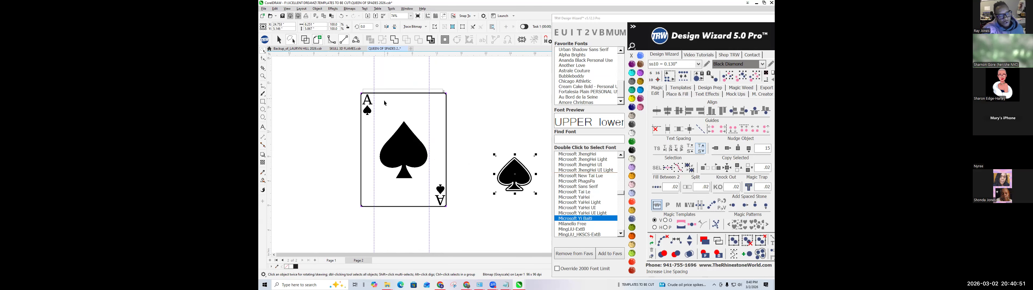
pyautogui.click(410, 110)
pyautogui.rightClick(409, 108)
pyautogui.moveTo(444, 136)
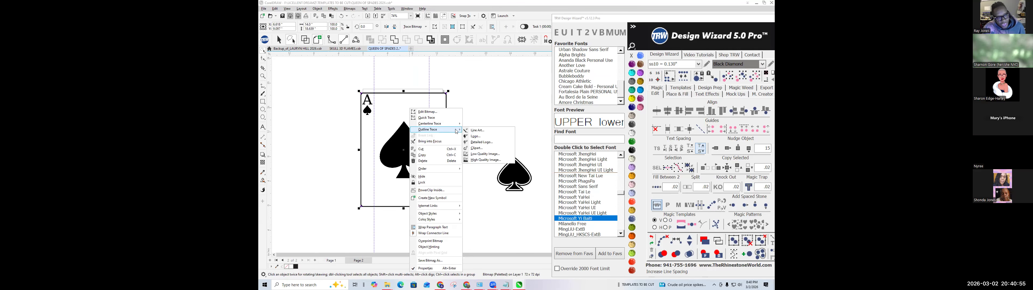
pyautogui.click(495, 150)
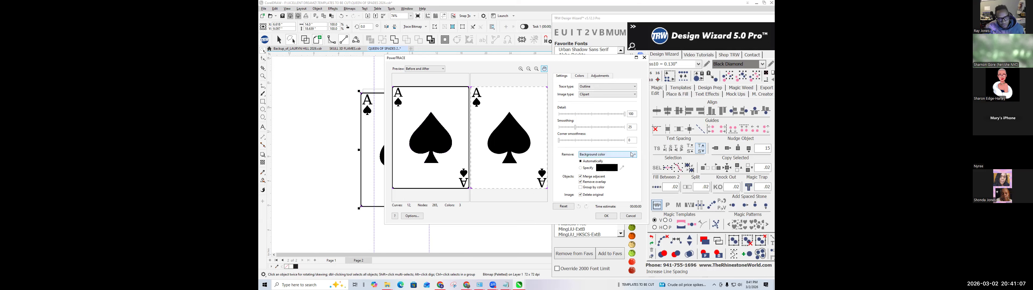
pyautogui.click(619, 156)
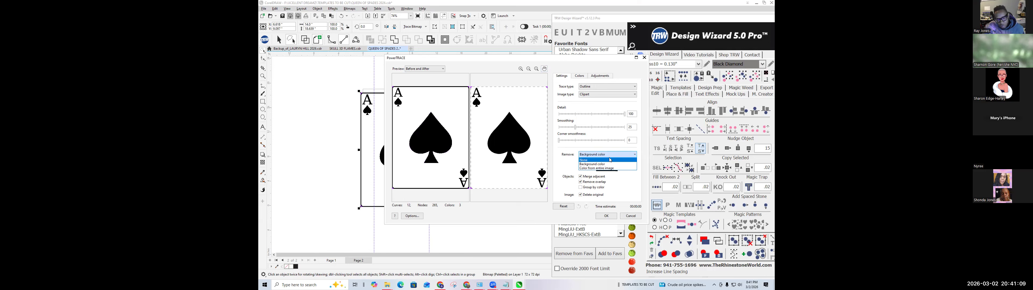
pyautogui.click(628, 159)
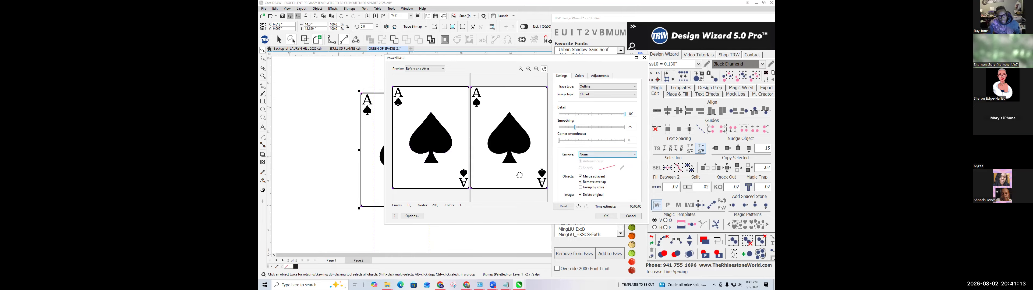
pyautogui.click(606, 216)
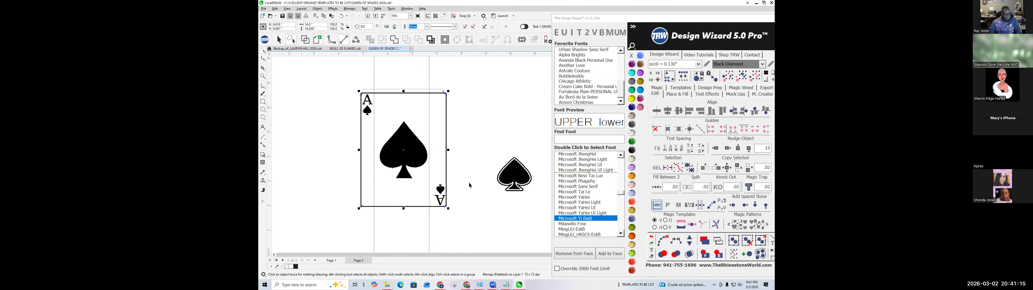
# Shrink the traced ace card proportionally to about two thirds of its size and move it up within the page.
pyautogui.moveTo(448, 91); pyautogui.dragTo(420, 118)
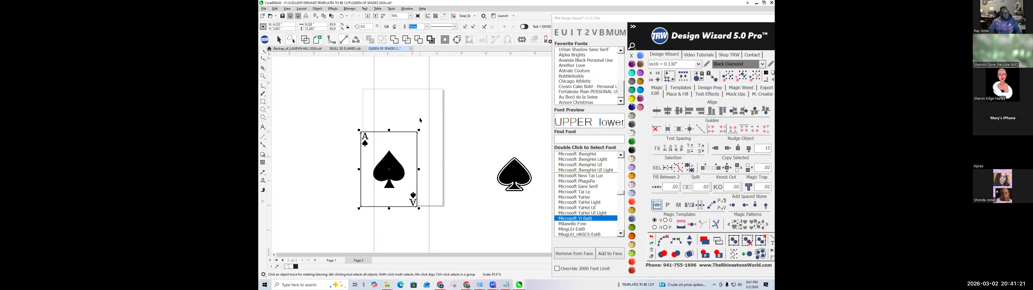
pyautogui.scroll(2, 393, 166)
pyautogui.moveTo(410, 138); pyautogui.dragTo(427, 96)
pyautogui.scroll(1, 420, 95)
pyautogui.scroll(3, 412, 136)
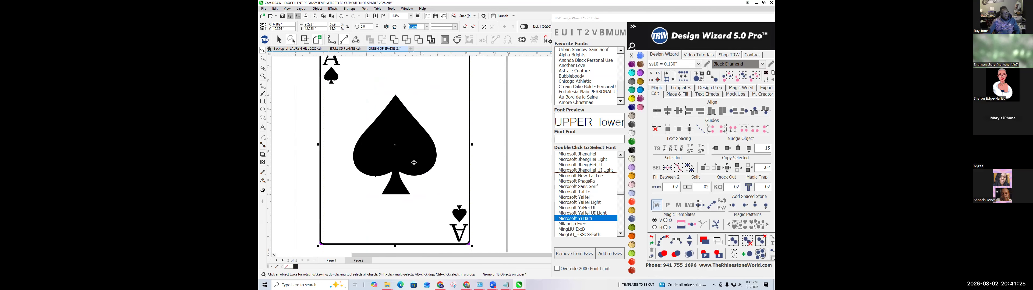
# Ungroup the traced ace card into separate objects.
pyautogui.rightClick(411, 161)
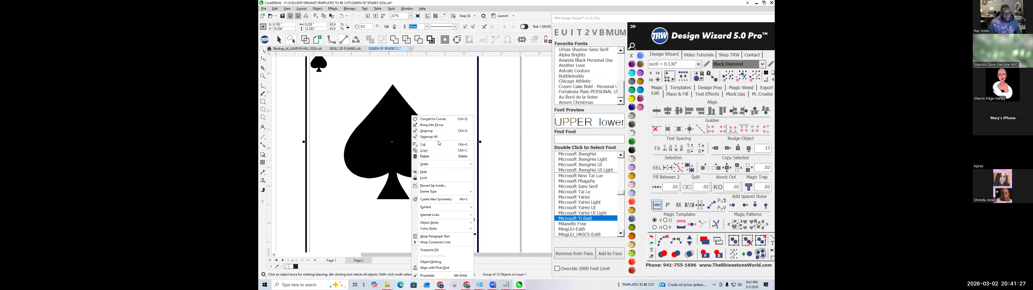
pyautogui.click(458, 174)
pyautogui.scroll(-2, 457, 174)
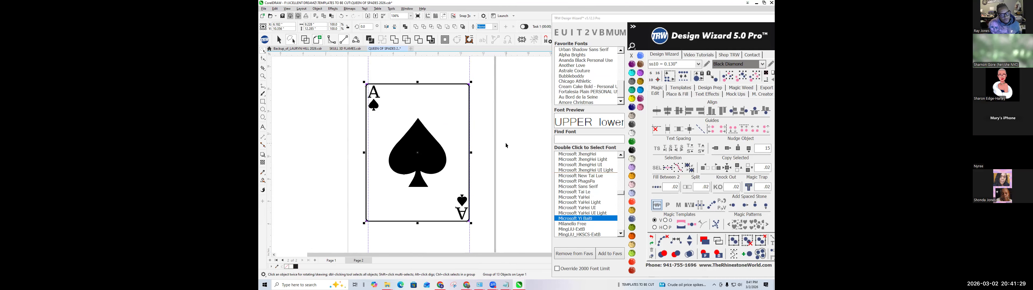
pyautogui.click(469, 82)
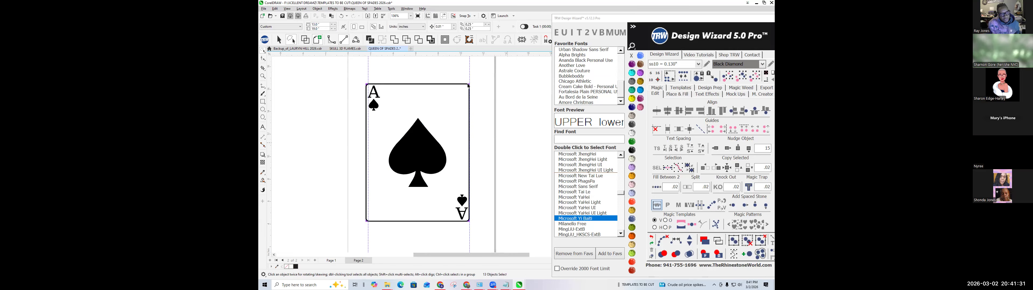
# Delete the leftover purple pieces outside the two rounded corners at the upper edge of the traced ace card.
pyautogui.scroll(10, 469, 83)
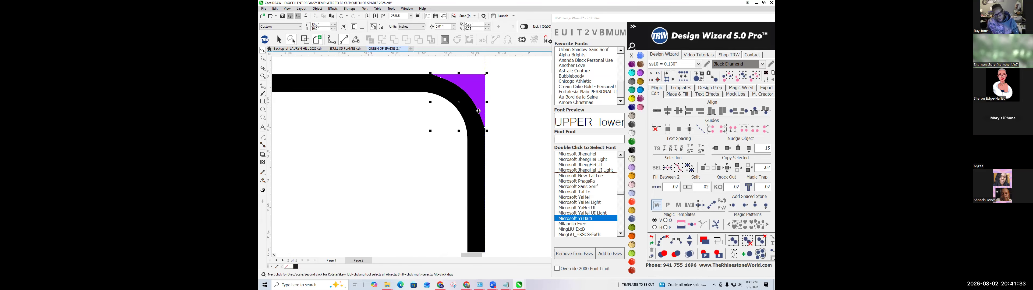
pyautogui.click(483, 104)
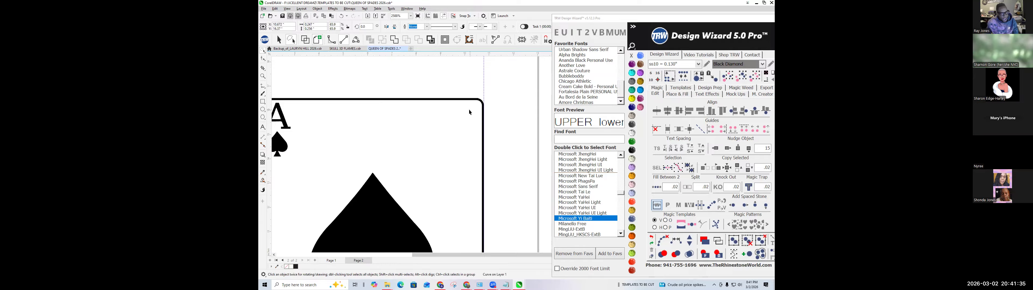
pyautogui.scroll(-2, 327, 100)
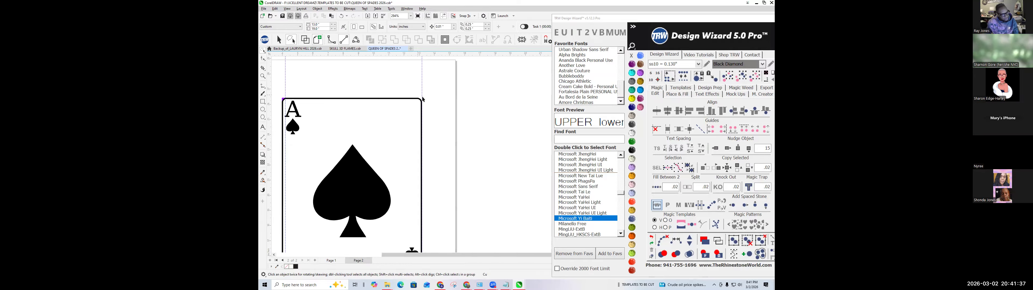
pyautogui.scroll(2, 280, 101)
pyautogui.scroll(3, 280, 102)
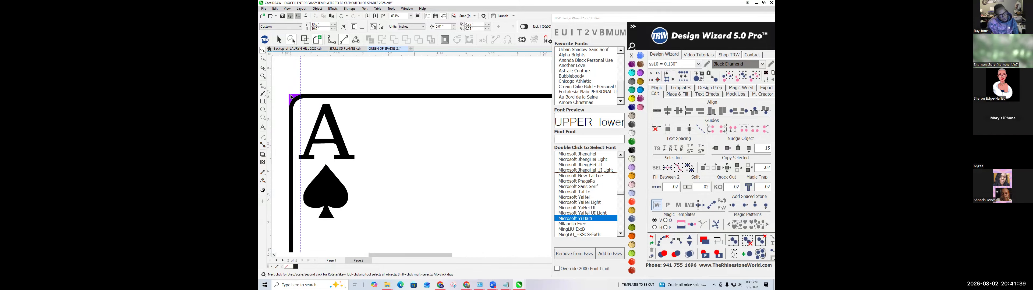
pyautogui.click(347, 85)
pyautogui.scroll(-3, 349, 87)
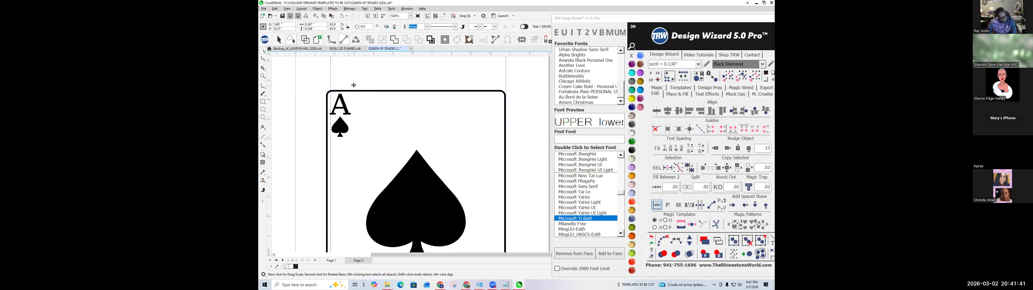
# Restore the standard Pick selection mode and delete the leftover purple pieces at both lower corners of the ace card.
pyautogui.scroll(-2, 353, 85)
pyautogui.click(339, 226)
pyautogui.scroll(2, 339, 226)
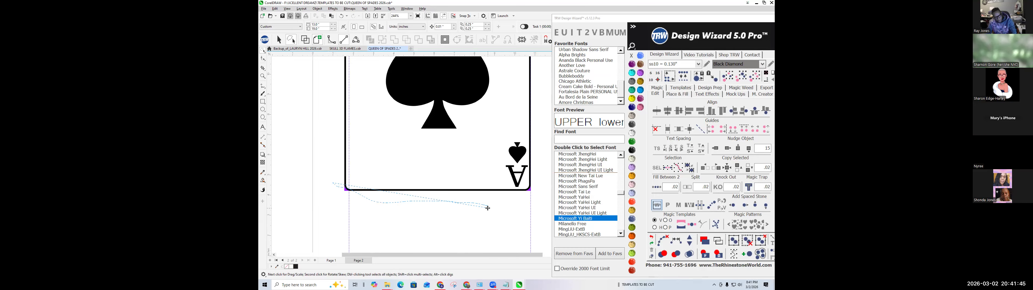
pyautogui.click(262, 52)
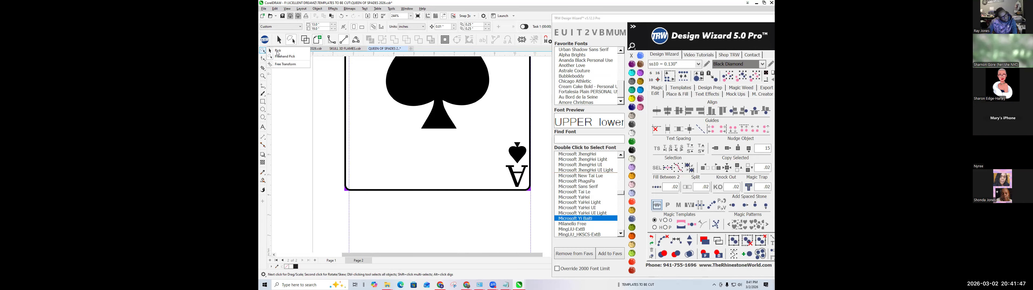
pyautogui.click(280, 52)
pyautogui.moveTo(329, 180); pyautogui.dragTo(584, 220)
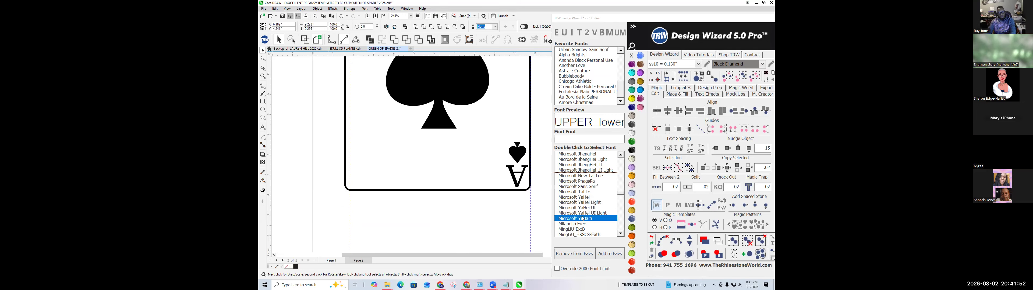
pyautogui.click(448, 248)
pyautogui.scroll(-2, 449, 249)
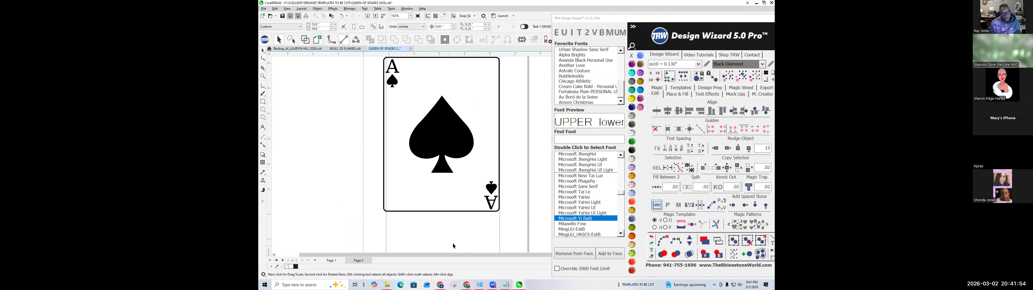
# Select all the white pieces of the ace card by matching the white inside the A, and recolour them Aquamarine.
pyautogui.click(491, 203)
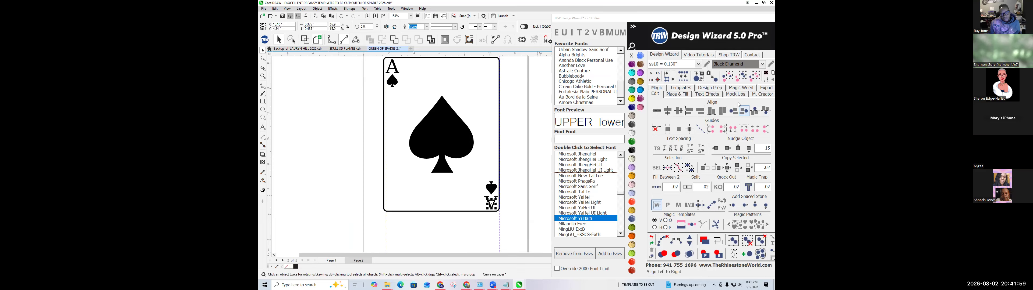
pyautogui.click(740, 76)
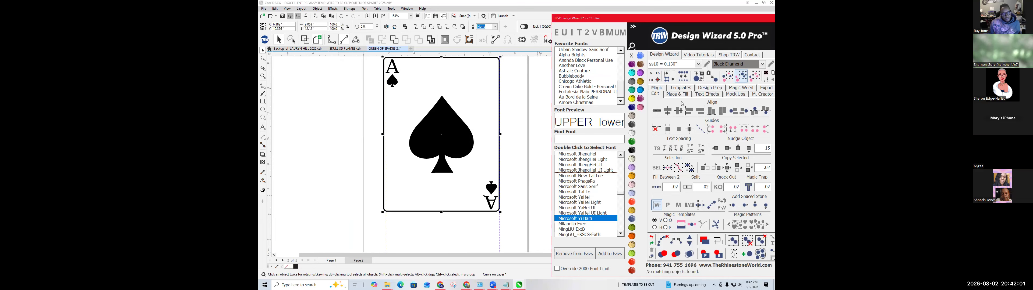
pyautogui.click(631, 73)
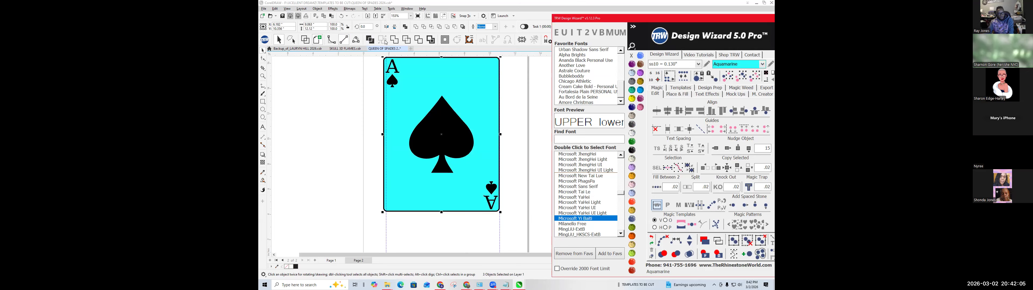
# Stretch the small spade bitmap beside the ace card slightly taller, extending it upward only.
pyautogui.scroll(-3, 433, 147)
pyautogui.scroll(3, 432, 147)
pyautogui.scroll(-3, 467, 174)
pyautogui.scroll(2, 495, 188)
pyautogui.click(492, 165)
pyautogui.click(422, 143)
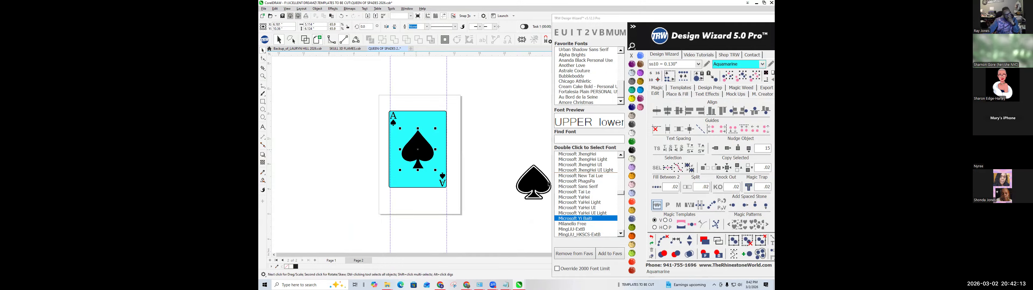
pyautogui.scroll(2, 521, 180)
pyautogui.click(523, 181)
pyautogui.scroll(-2, 523, 180)
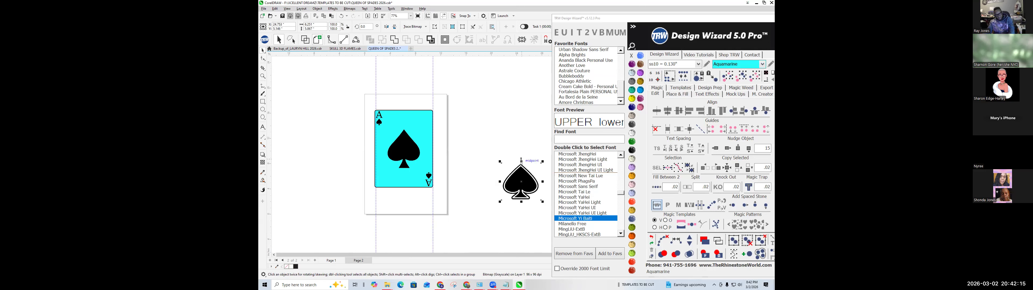
pyautogui.moveTo(522, 161); pyautogui.dragTo(521, 149)
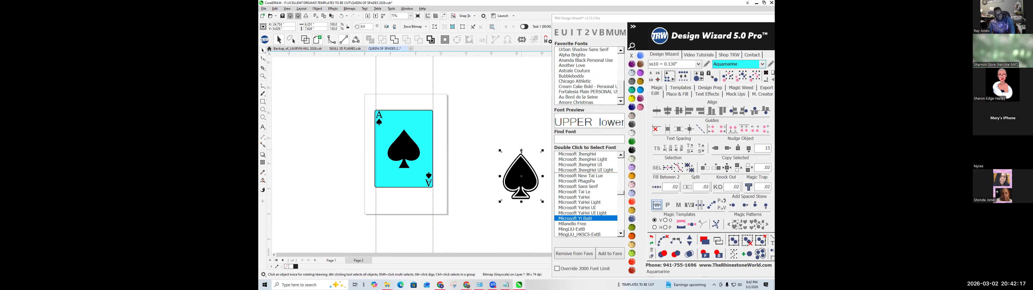
# Delete the outlined spade bitmap lying beside the page.
pyautogui.scroll(2, 526, 160)
pyautogui.scroll(-2, 518, 154)
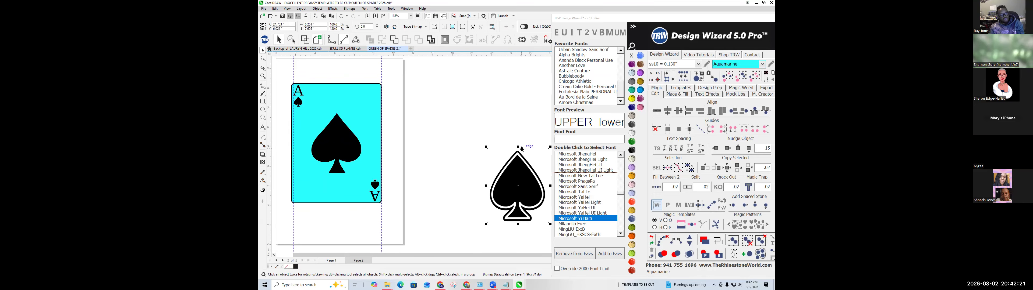
pyautogui.moveTo(518, 147); pyautogui.dragTo(518, 135)
pyautogui.scroll(-3, 497, 181)
pyautogui.scroll(1, 497, 181)
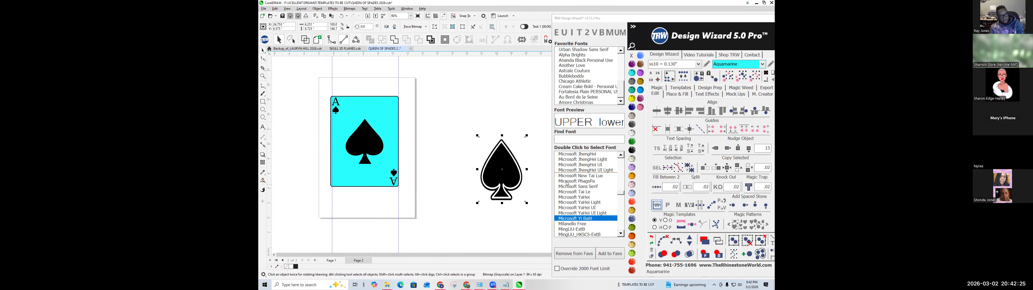
pyautogui.press('Delete')
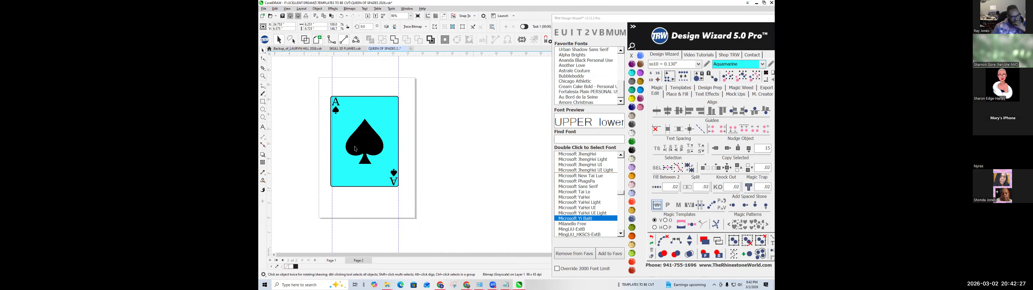
# Create an island fill outline around the outside of the card's central spade, without adding stones.
pyautogui.scroll(2, 369, 143)
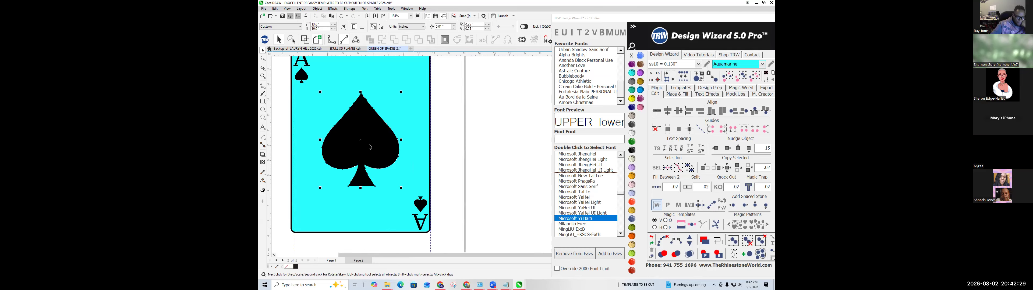
pyautogui.click(370, 147)
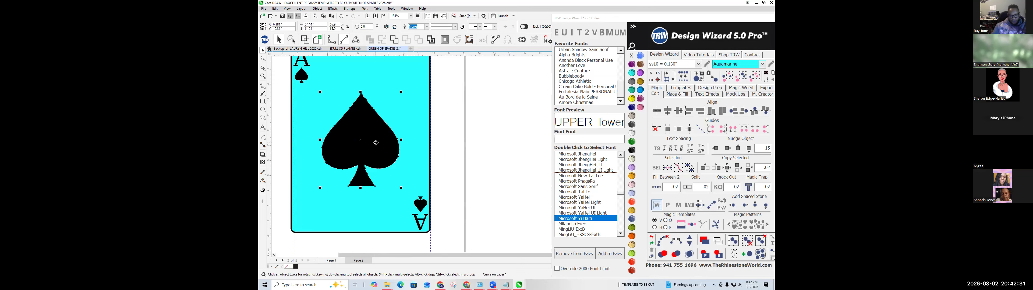
pyautogui.click(676, 94)
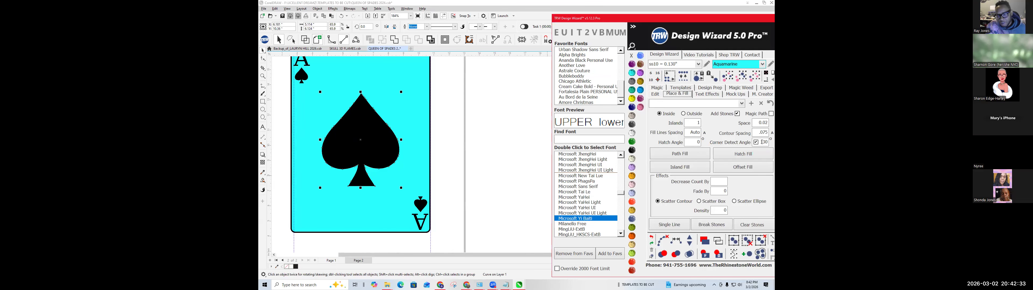
pyautogui.click(687, 116)
pyautogui.click(737, 115)
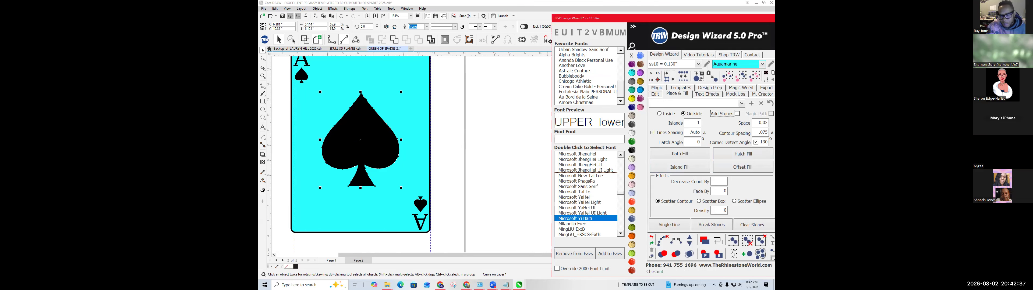
pyautogui.click(686, 169)
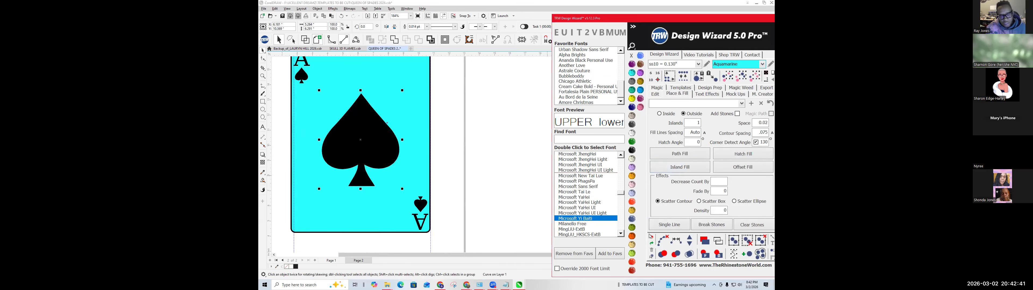
# Recolour the card's background as Black Diamond.
pyautogui.click(469, 128)
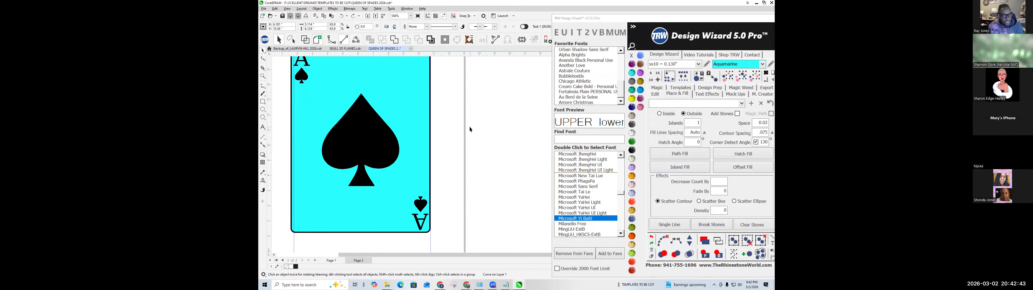
pyautogui.click(412, 100)
pyautogui.click(627, 90)
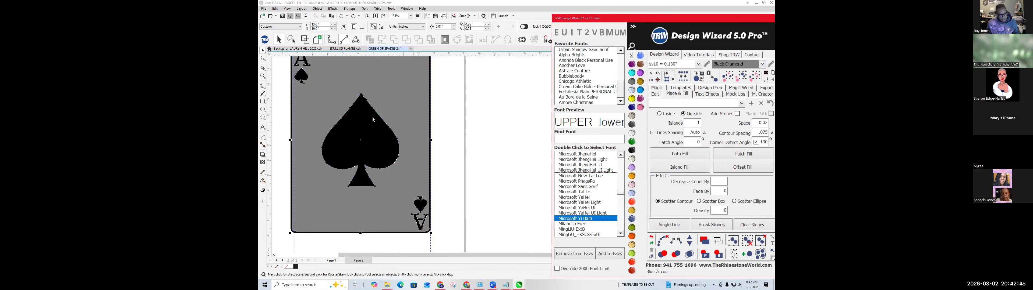
# Choose Aquamarine as the colour and create another outside island fill outline around the central spade.
pyautogui.scroll(2, 451, 105)
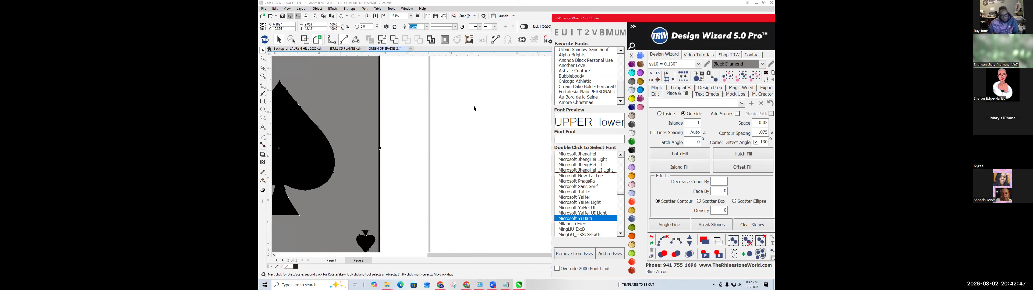
pyautogui.click(632, 73)
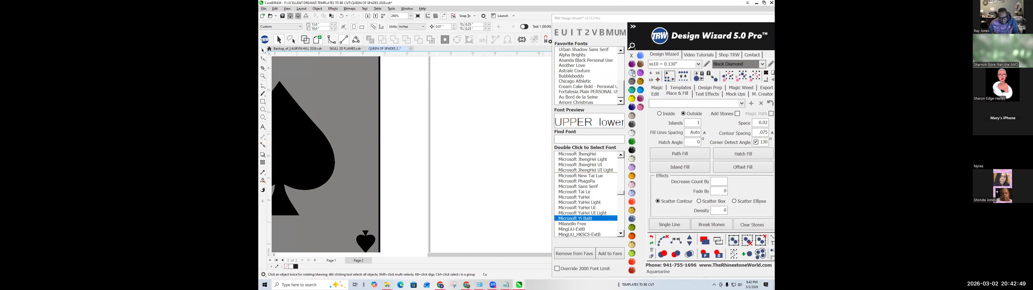
pyautogui.scroll(-2, 455, 155)
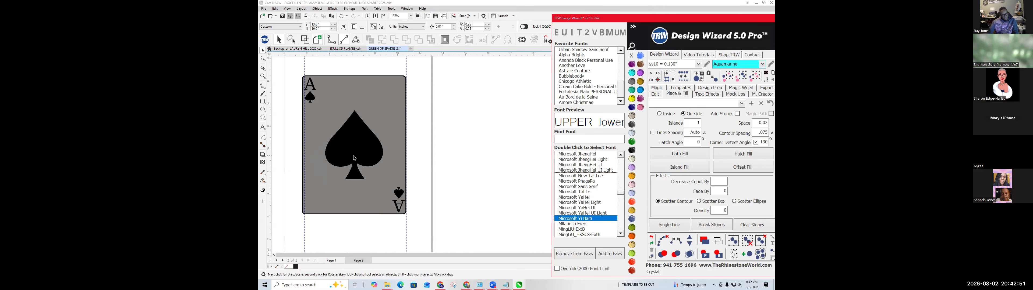
pyautogui.scroll(1, 456, 155)
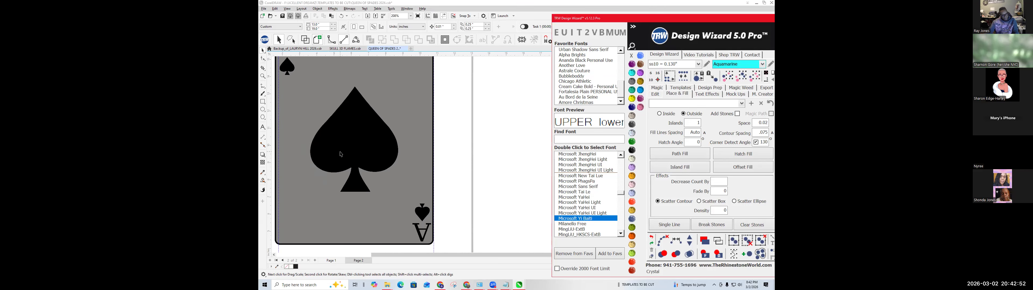
pyautogui.click(672, 171)
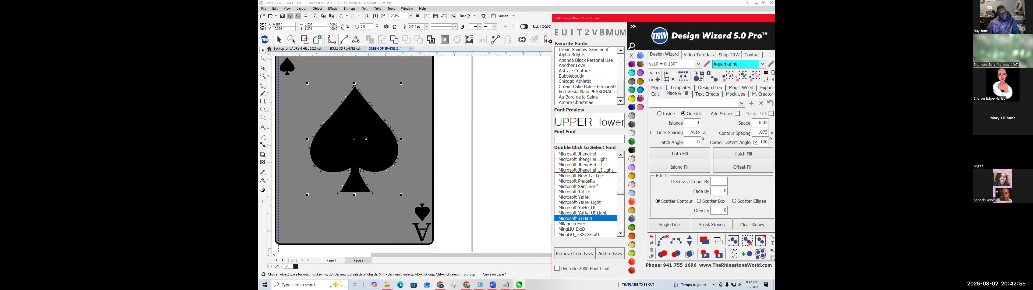
pyautogui.scroll(1, 366, 138)
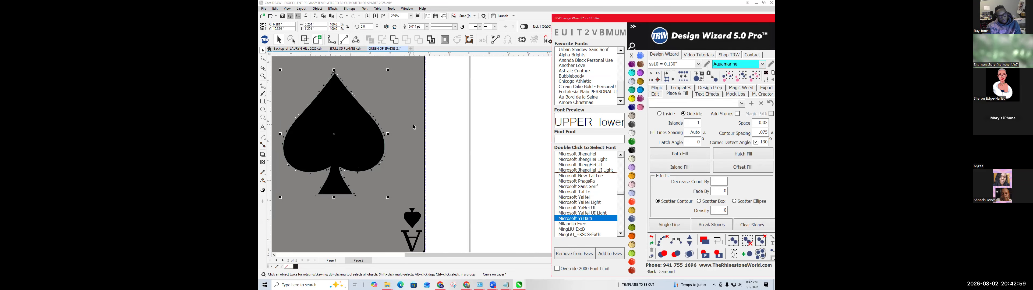
# Send the card's background rectangle to the back, behind the central spade and its outline.
pyautogui.click(404, 129)
pyautogui.scroll(-4, 427, 144)
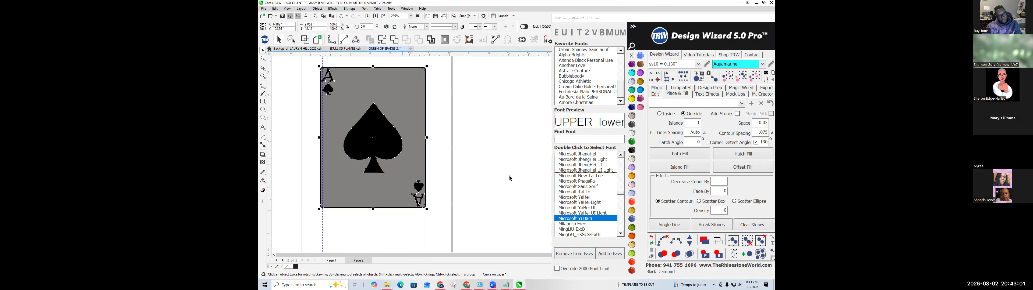
pyautogui.click(700, 258)
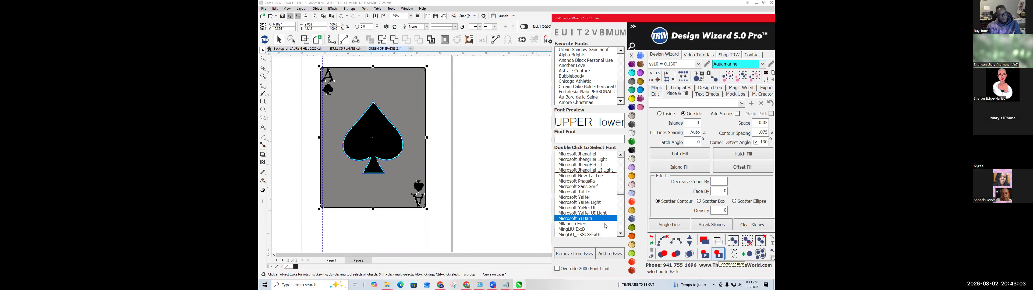
pyautogui.scroll(4, 381, 137)
pyautogui.scroll(-2, 424, 138)
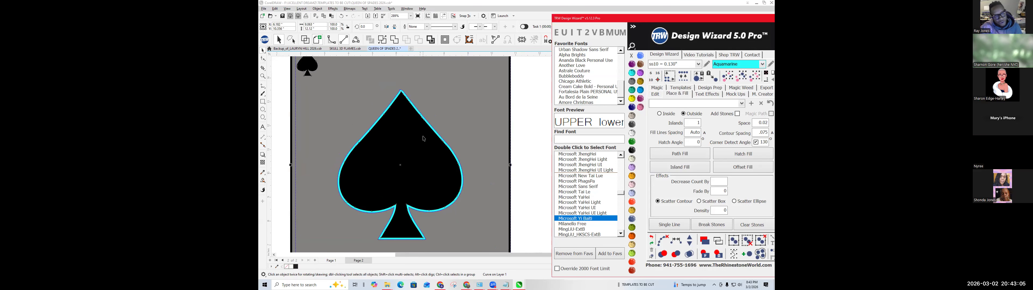
pyautogui.click(528, 134)
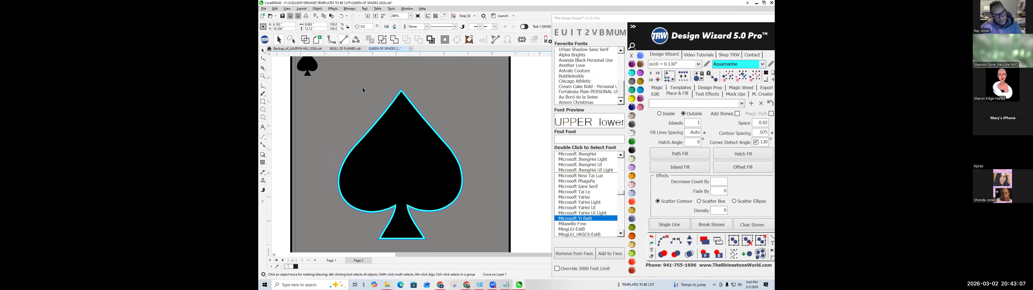
# Delete the Aquamarine outline around the central spade after examining it at the spade's tip.
pyautogui.scroll(3, 363, 90)
pyautogui.scroll(4, 374, 105)
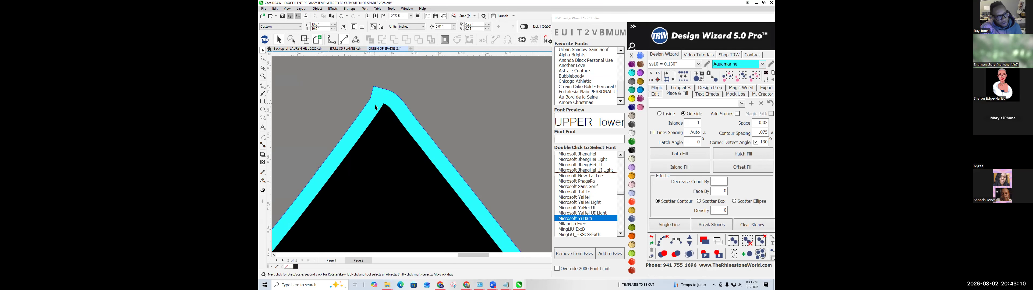
pyautogui.click(384, 90)
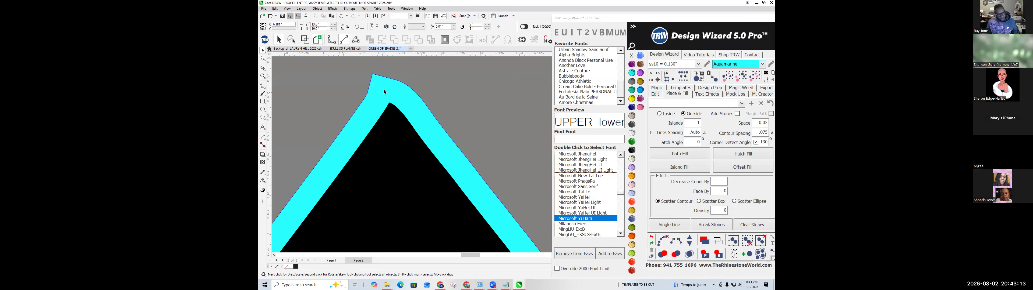
pyautogui.press('Delete')
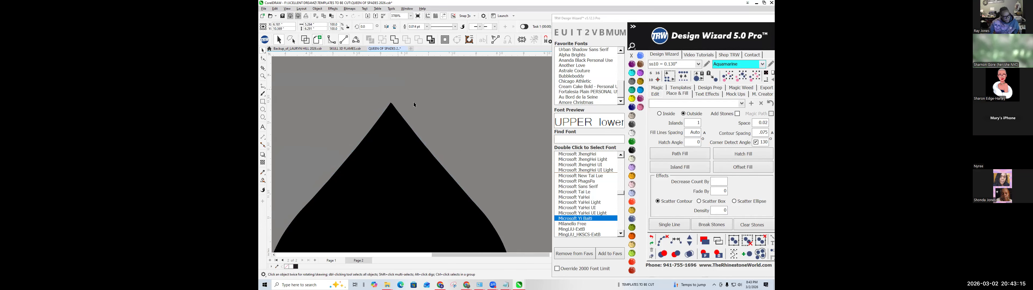
# Place a vertical guideline through the tip of the central spade and check its alignment up close.
pyautogui.click(417, 98)
pyautogui.scroll(-7, 415, 96)
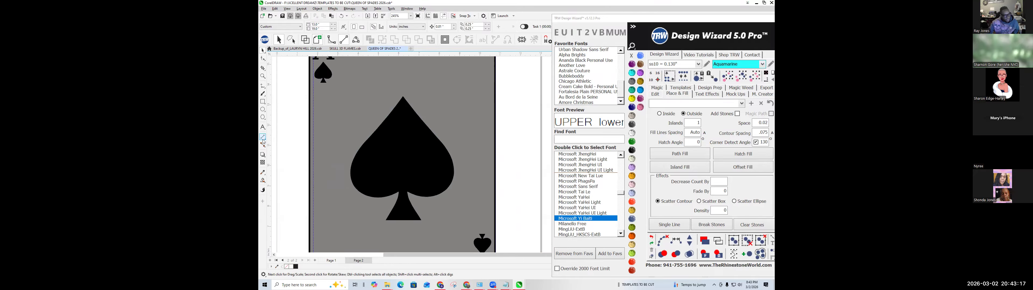
pyautogui.moveTo(269, 146); pyautogui.dragTo(403, 96)
pyautogui.scroll(10, 403, 96)
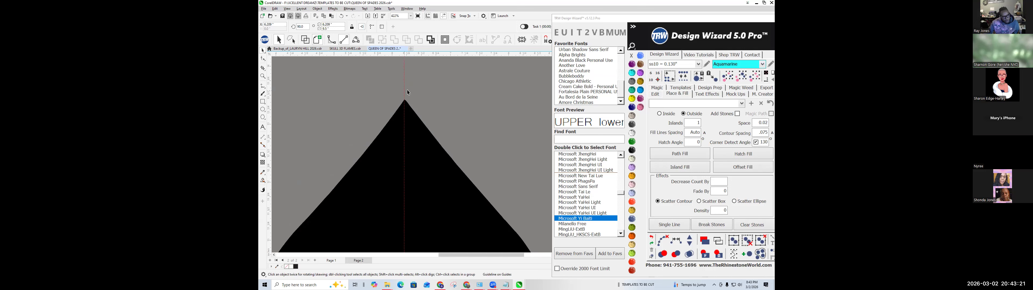
pyautogui.scroll(6, 398, 109)
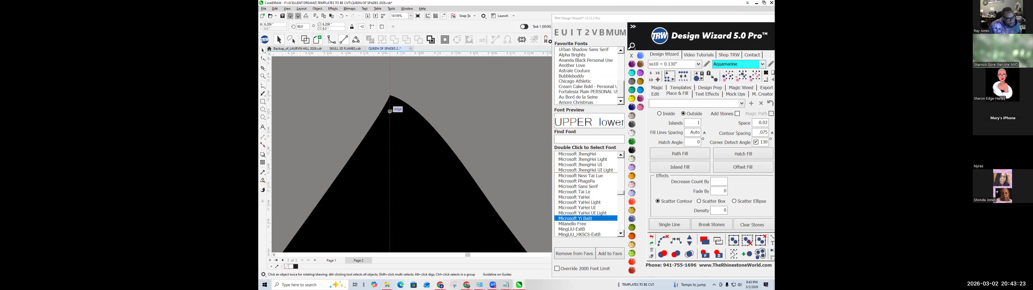
pyautogui.scroll(-14, 400, 95)
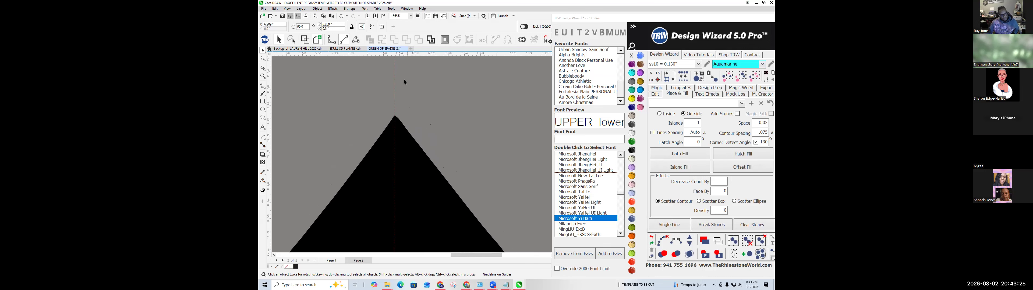
pyautogui.scroll(-2, 399, 95)
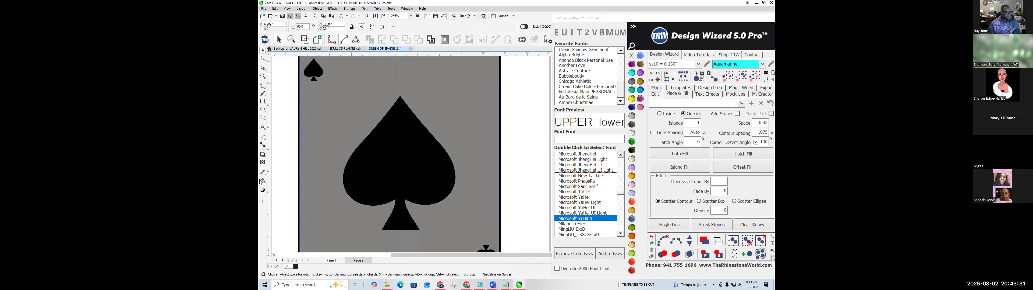
# Draw a rectangle about 3.4 by 7.4 inches from the guideline over the central spade's right half and use it to trim that half away.
pyautogui.click(263, 102)
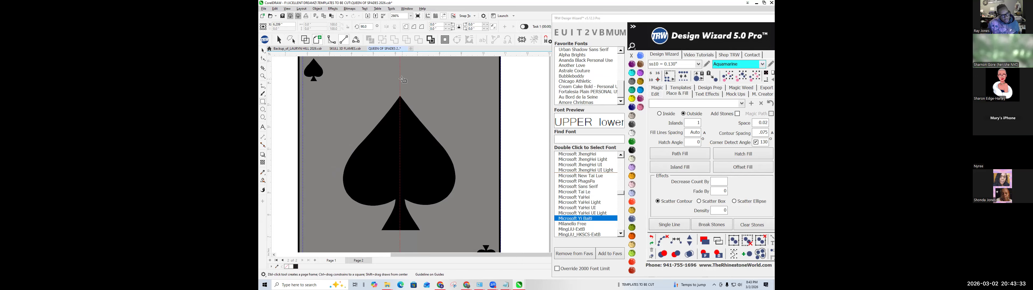
pyautogui.moveTo(400, 75); pyautogui.dragTo(475, 239)
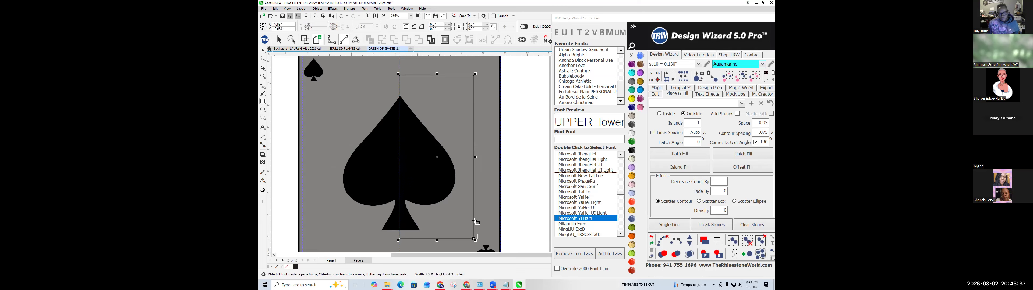
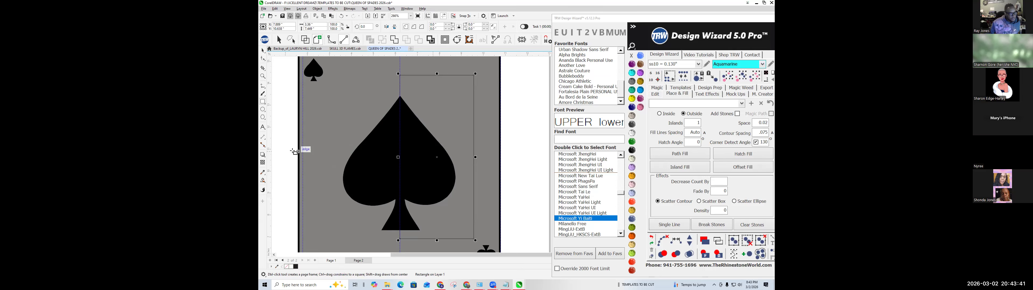
pyautogui.click(263, 51)
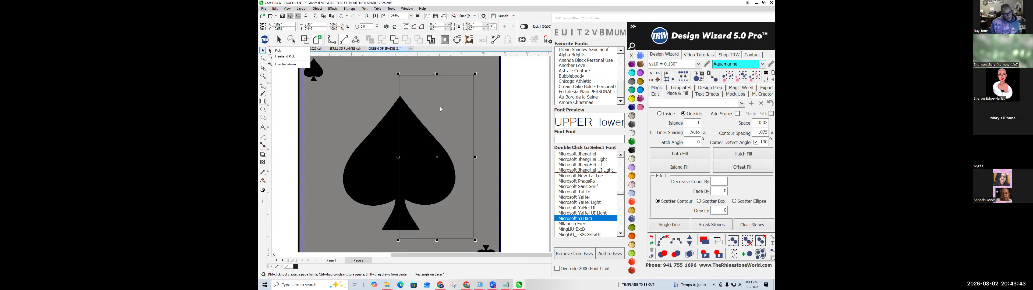
pyautogui.click(271, 51)
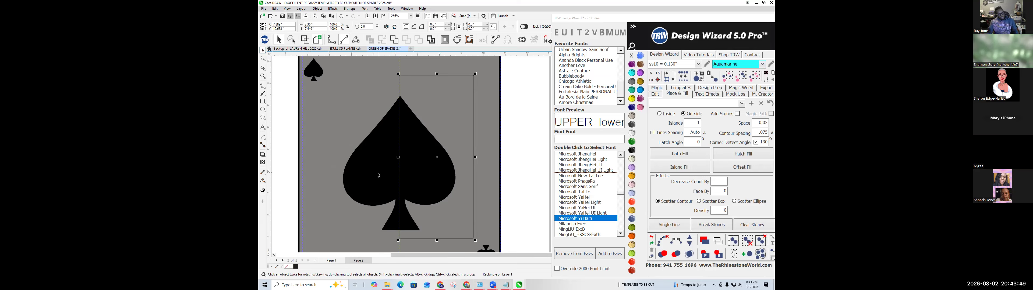
pyautogui.keyDown('shift'); pyautogui.click(374, 172); pyautogui.keyUp('shift')
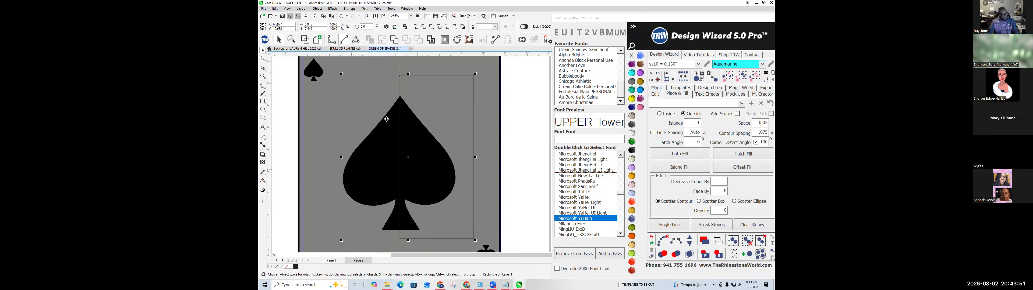
pyautogui.click(418, 40)
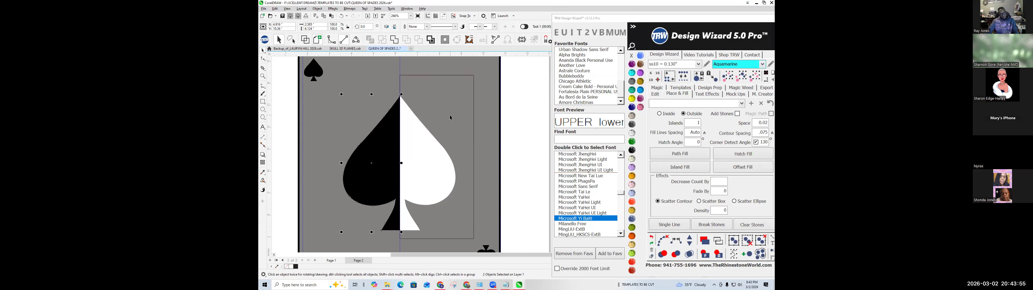
# Delete the trimming rectangle and place a horizontally mirrored copy of the black half-spade against the original half to complete the spade.
pyautogui.click(457, 121)
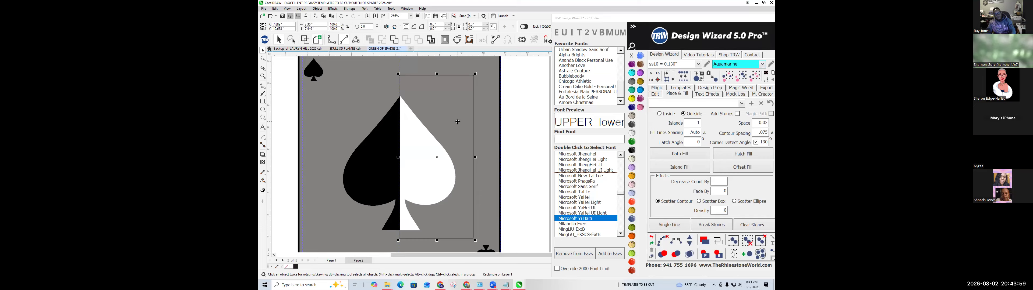
pyautogui.press('Delete')
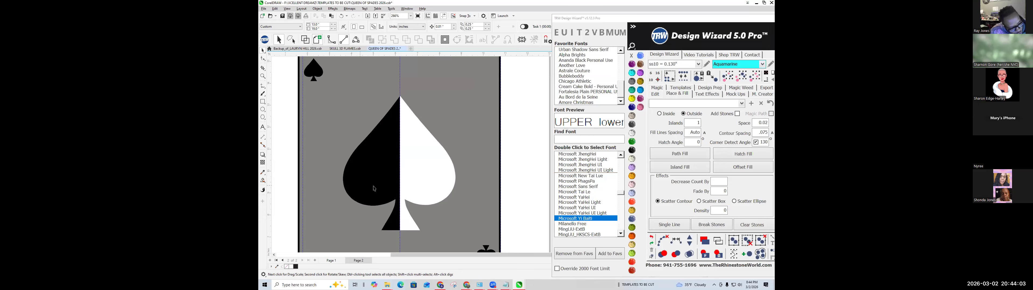
pyautogui.moveTo(399, 187); pyautogui.dragTo(415, 185)
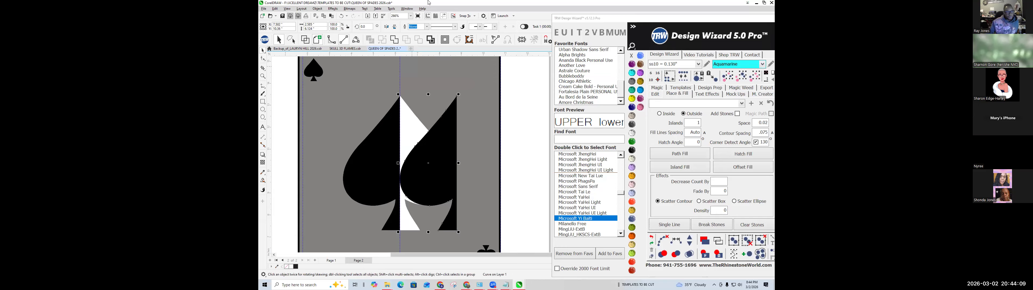
pyautogui.click(386, 27)
pyautogui.scroll(5, 466, 114)
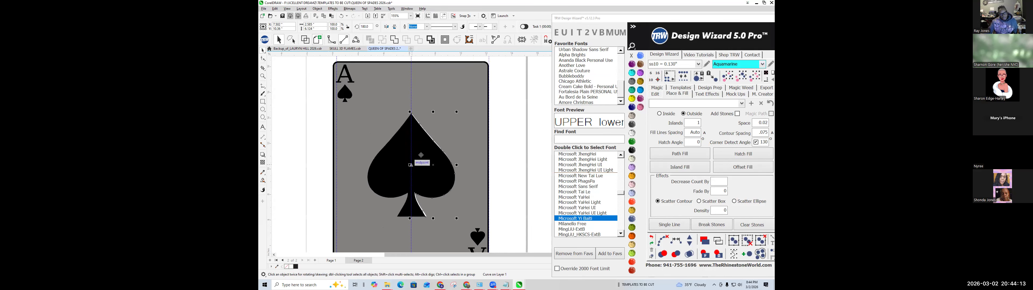
# Check the join of the two halves at the spade's tip and delete the card's grey background.
pyautogui.scroll(-8, 425, 104)
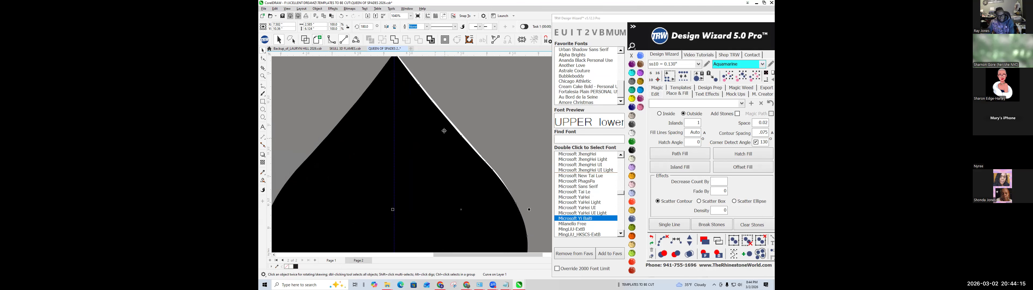
pyautogui.scroll(4, 409, 104)
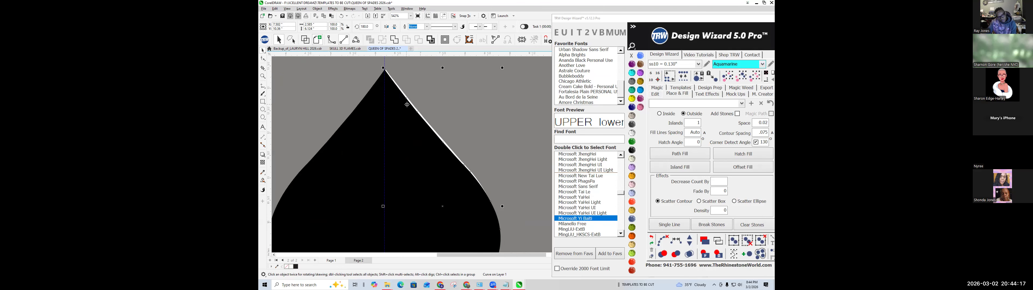
pyautogui.scroll(-3, 483, 178)
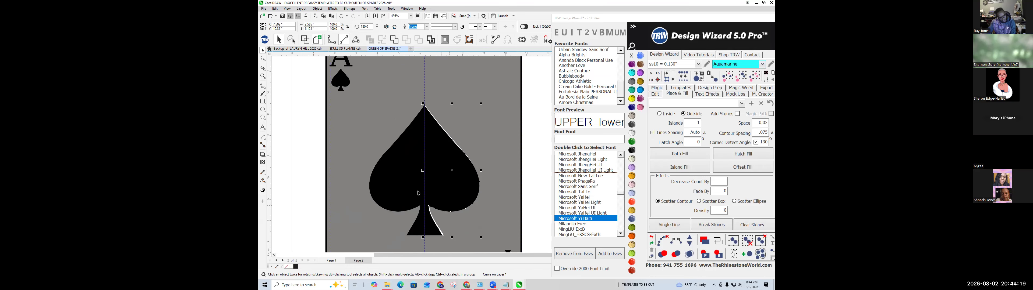
pyautogui.scroll(-2, 471, 166)
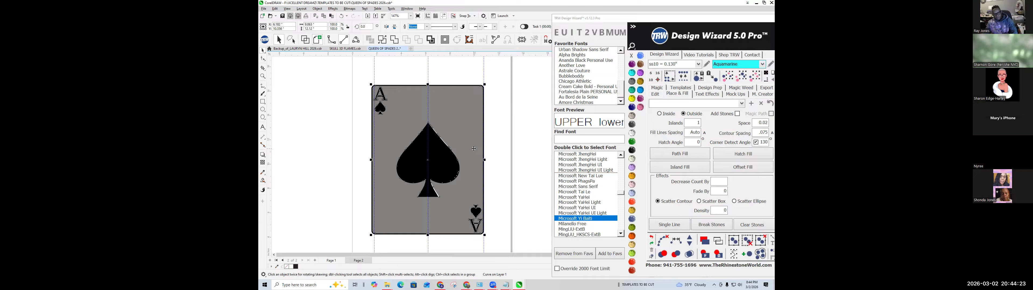
pyautogui.press('Delete')
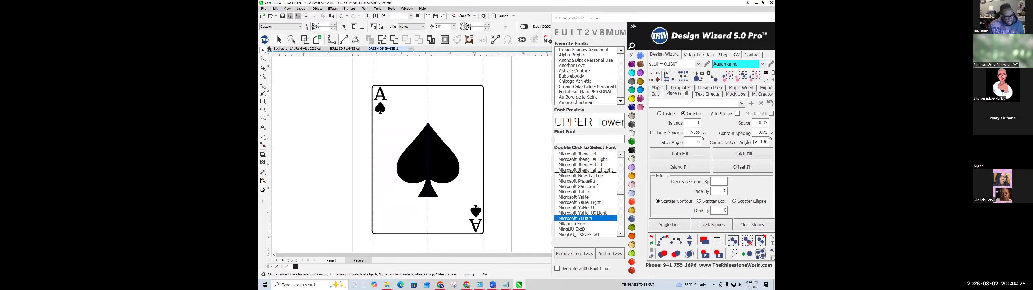
# Use Smart Fill to create a blue-grey card background and fill the areas of both corner A letters.
pyautogui.click(263, 181)
pyautogui.click(299, 186)
pyautogui.click(393, 136)
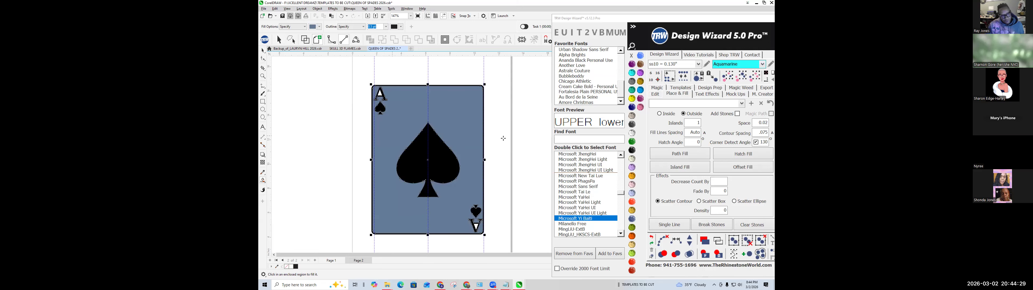
pyautogui.scroll(2, 381, 94)
pyautogui.click(376, 96)
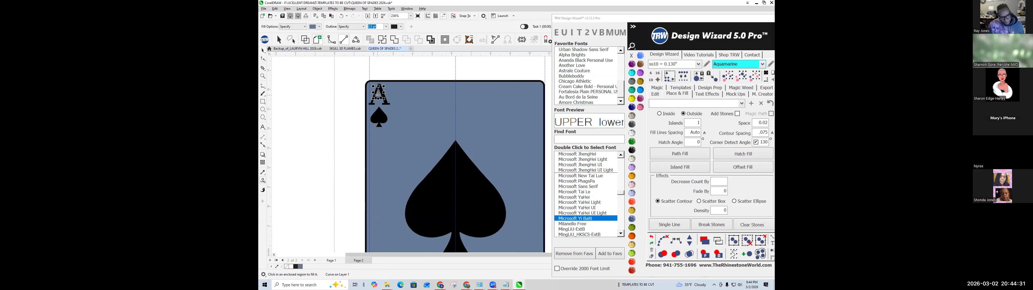
pyautogui.scroll(-3, 376, 95)
pyautogui.scroll(2, 455, 199)
pyautogui.click(460, 197)
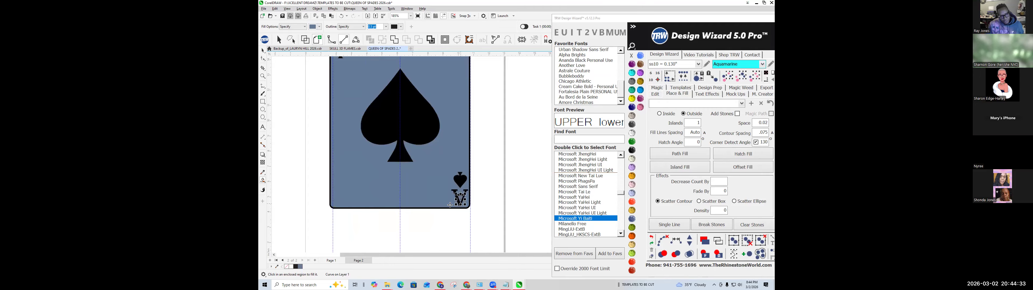
# Check the whole card for matching objects, clear the selection and save the document.
pyautogui.scroll(-3, 460, 198)
pyautogui.click(741, 76)
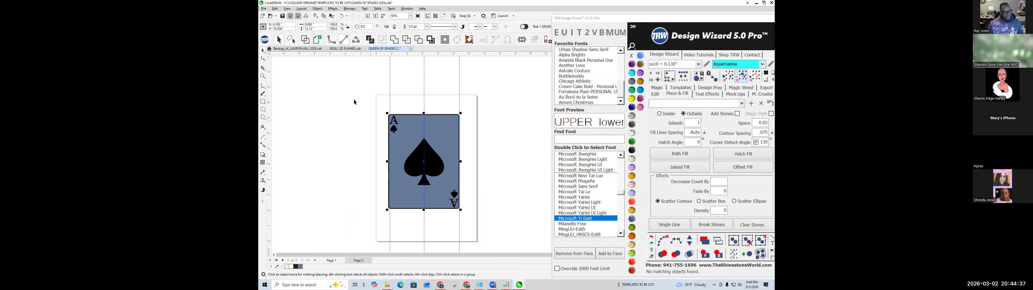
pyautogui.click(372, 115)
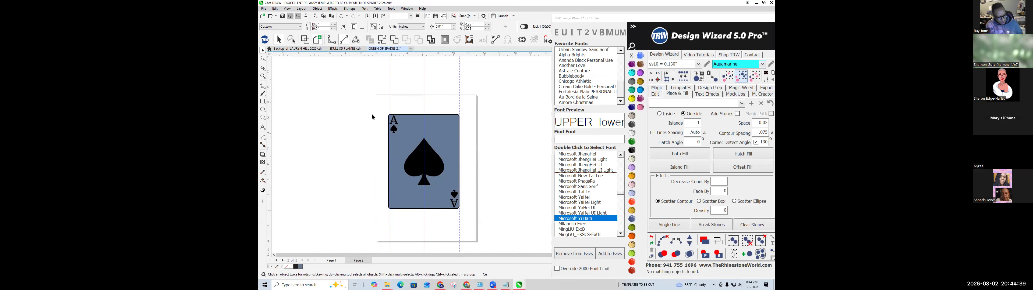
pyautogui.hotkey('ctrl', 's')
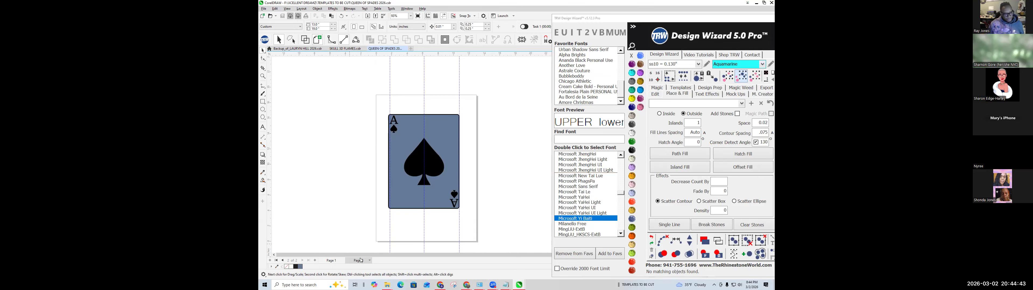
# On Page 1, select all blue stones matching one in the Queen lettering and nudge them left by 15.
pyautogui.click(330, 261)
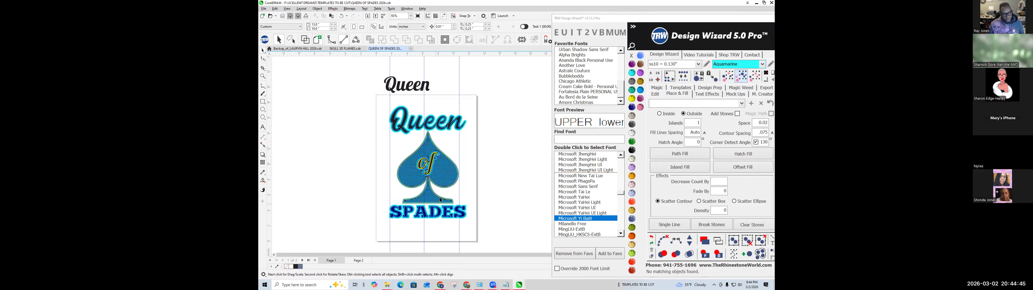
pyautogui.scroll(3, 405, 135)
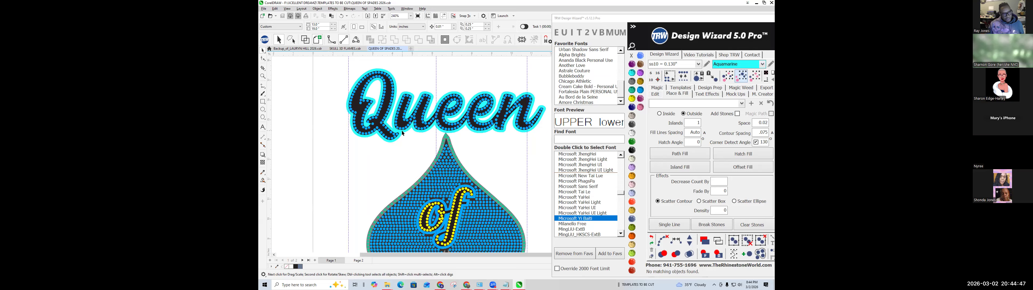
pyautogui.scroll(-2, 412, 137)
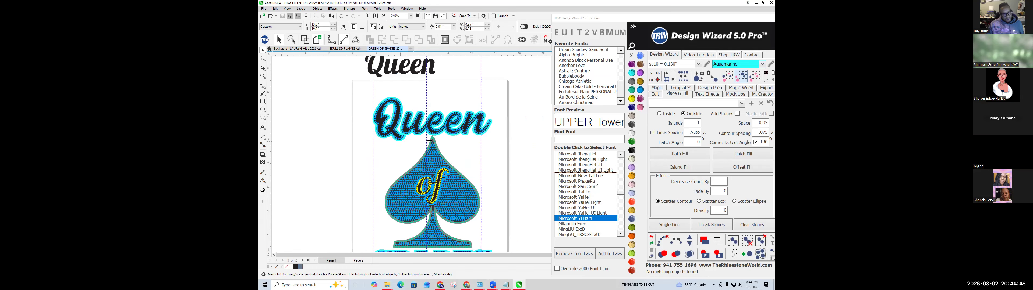
pyautogui.click(455, 126)
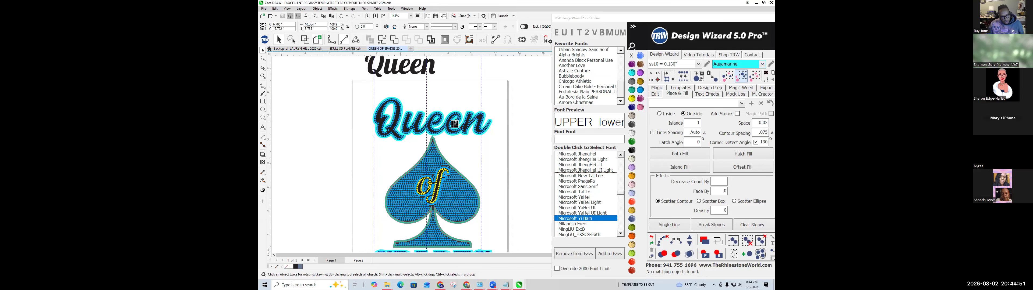
pyautogui.click(755, 76)
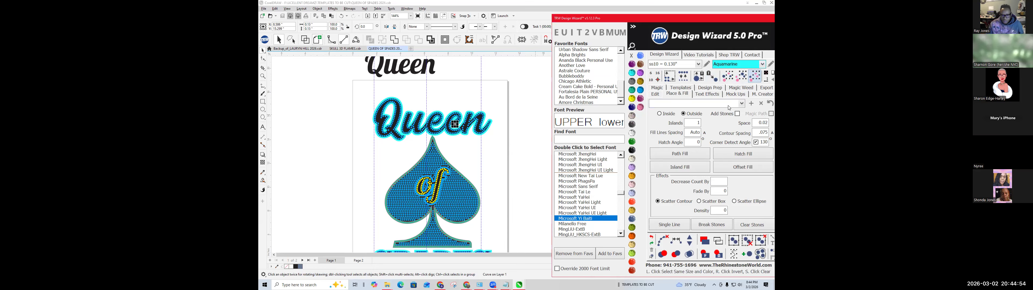
pyautogui.click(655, 94)
pyautogui.click(716, 148)
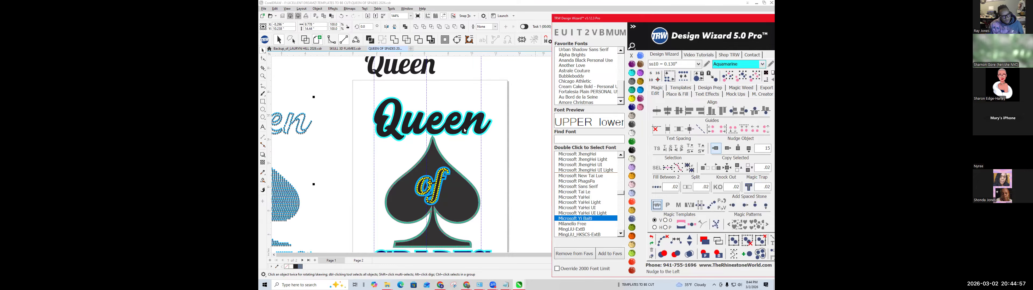
# Copy the stone version of the word Queen from Page 1 and paste it onto Page 2.
pyautogui.click(351, 94)
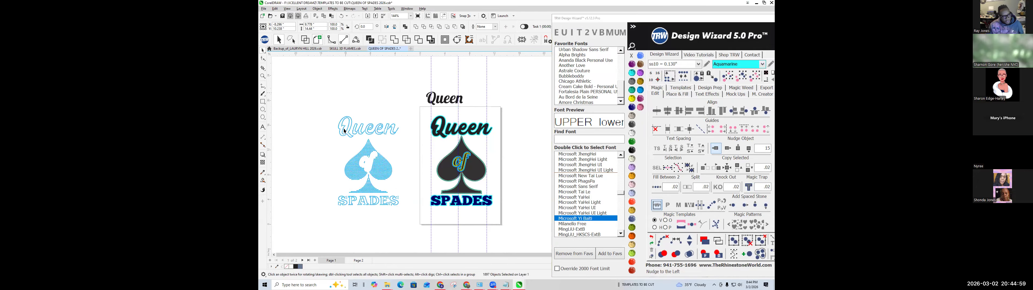
pyautogui.click(532, 157)
pyautogui.scroll(3, 533, 157)
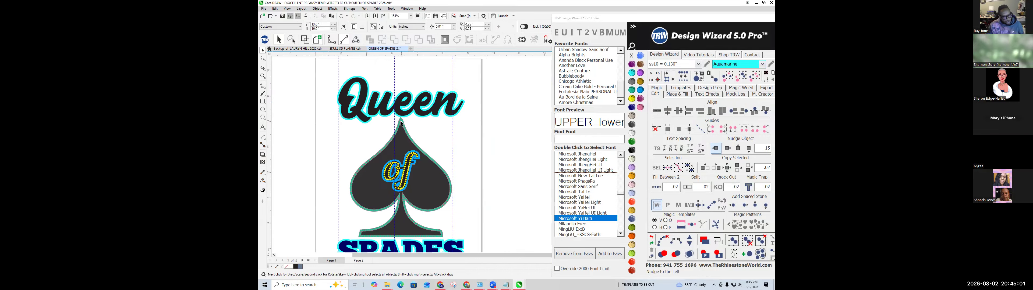
pyautogui.scroll(-4, 456, 145)
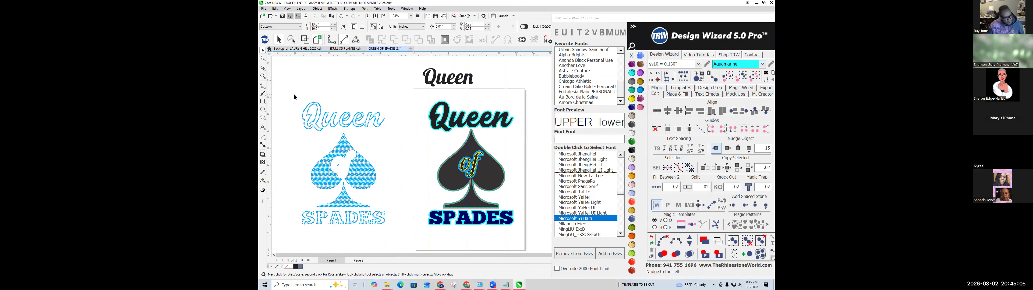
pyautogui.moveTo(365, 137); pyautogui.dragTo(397, 134)
pyautogui.moveTo(397, 135); pyautogui.dragTo(394, 135)
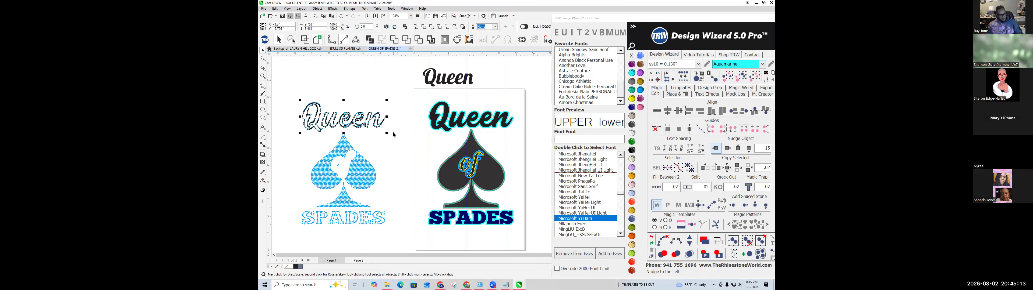
pyautogui.click(359, 261)
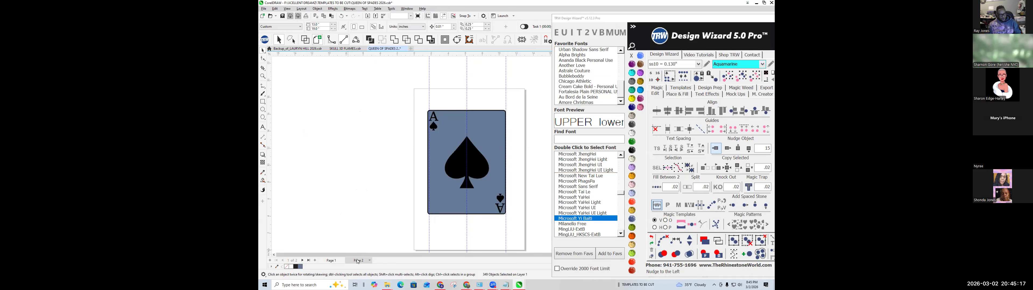
pyautogui.hotkey('ctrl', 'v')
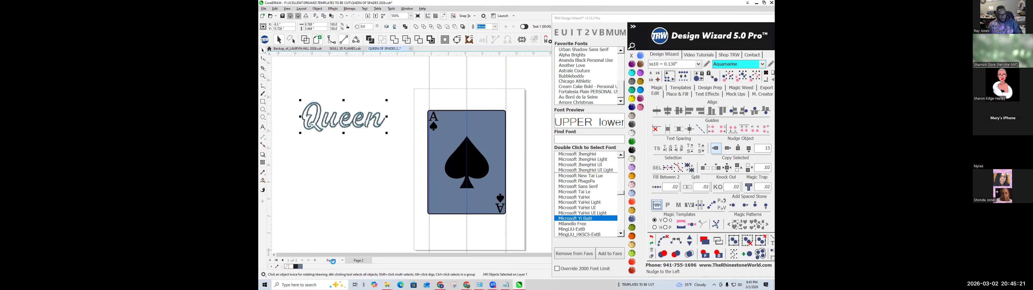
# Copy the black Queen lettering with its aqua outline from Page 1 and paste it onto Page 2.
pyautogui.scroll(4, 441, 122)
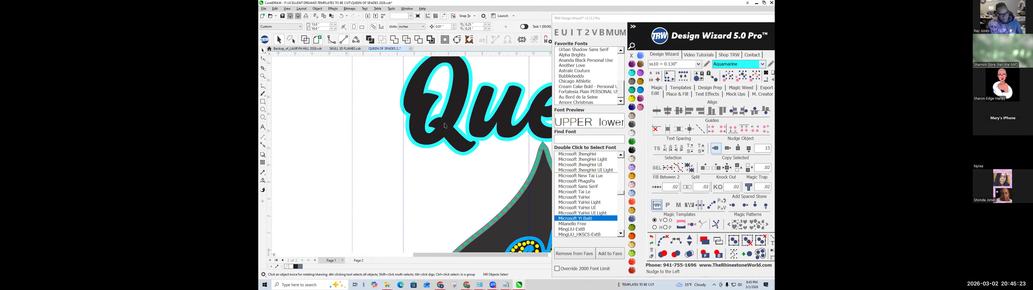
pyautogui.click(446, 136)
pyautogui.scroll(-2, 461, 129)
pyautogui.scroll(2, 464, 126)
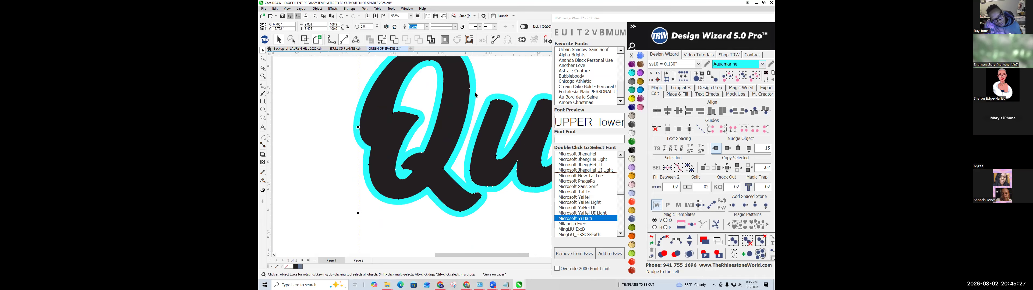
pyautogui.keyDown('shift'); pyautogui.click(473, 100); pyautogui.keyUp('shift')
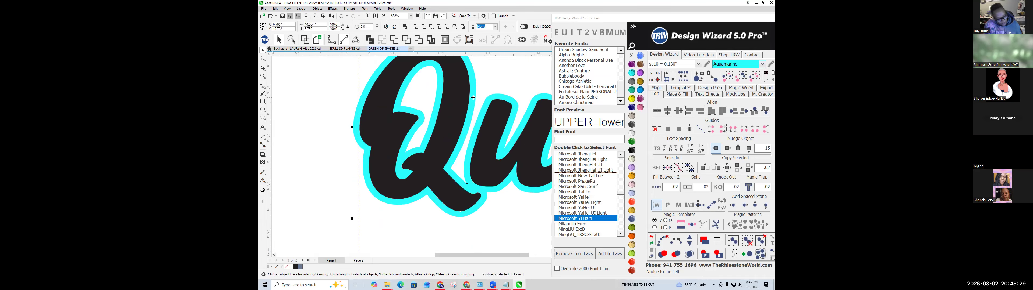
pyautogui.click(358, 261)
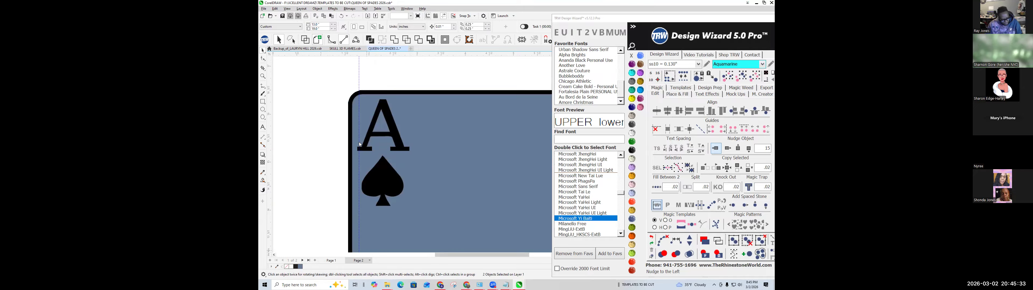
pyautogui.scroll(-1, 359, 145)
pyautogui.hotkey('ctrl', 'v')
pyautogui.scroll(-3, 449, 124)
pyautogui.scroll(-1, 477, 117)
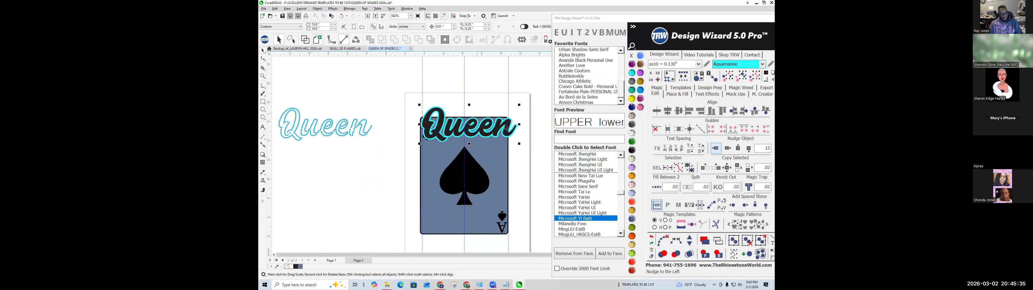
# Nudge the pasted black and aqua Queen lettering left by 15 and place it behind the matching stone lettering.
pyautogui.click(716, 148)
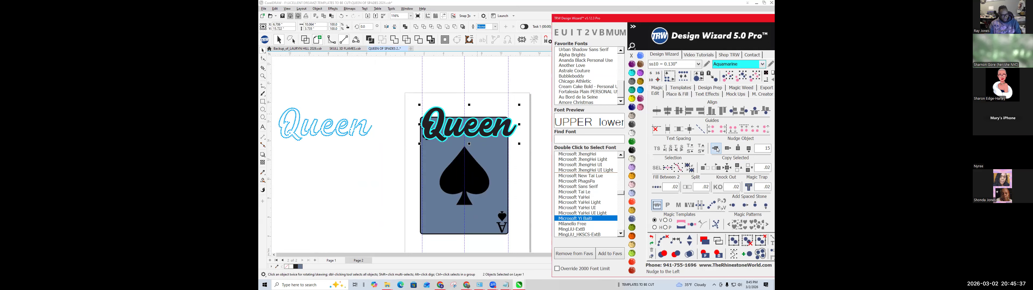
pyautogui.click(718, 253)
pyautogui.click(392, 185)
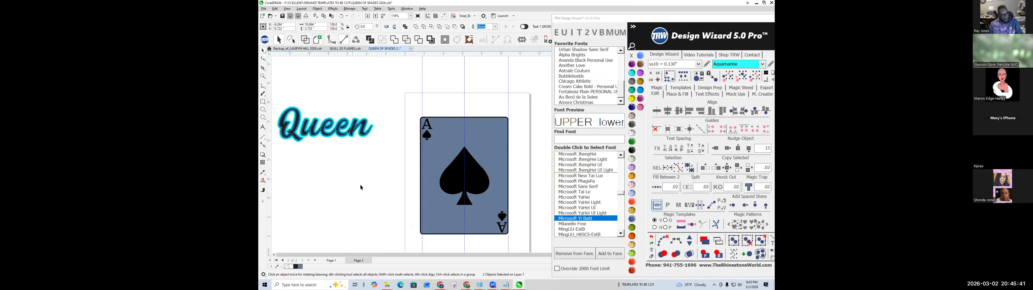
pyautogui.scroll(-3, 382, 167)
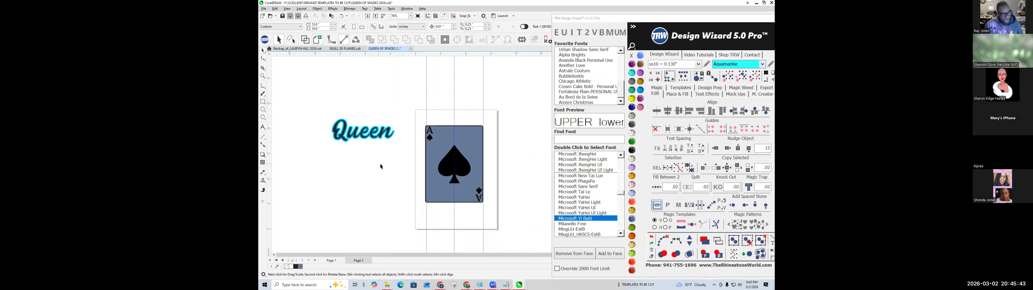
# On Page 2, move the ace-of-spades card down slightly and place the stone-covered Queen lettering centred across its upper edge.
pyautogui.moveTo(419, 120); pyautogui.dragTo(496, 214)
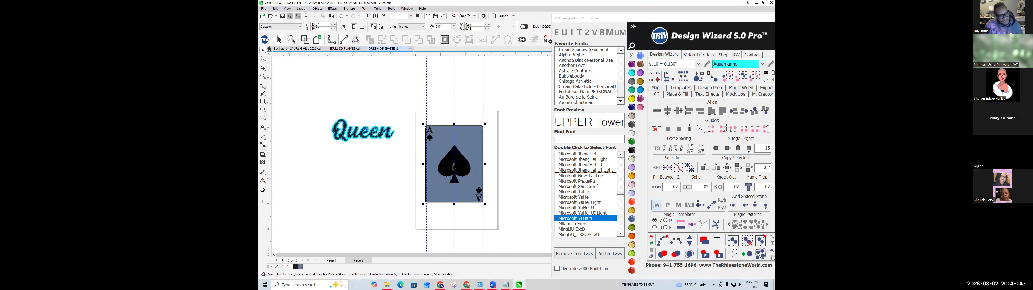
pyautogui.moveTo(454, 169); pyautogui.dragTo(457, 181)
pyautogui.moveTo(416, 151); pyautogui.dragTo(449, 142)
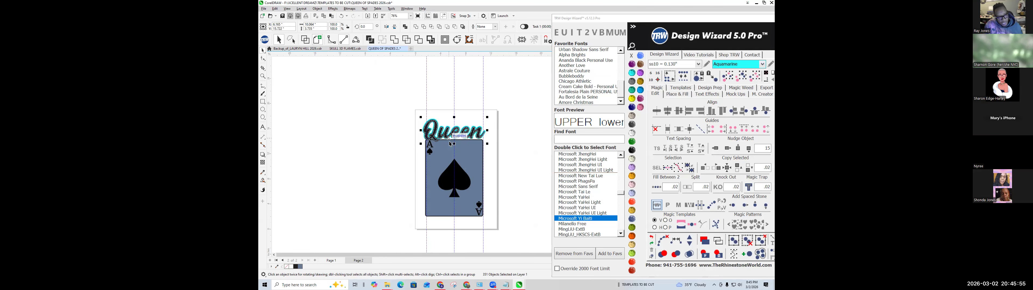
pyautogui.scroll(3, 450, 142)
pyautogui.scroll(-2, 454, 144)
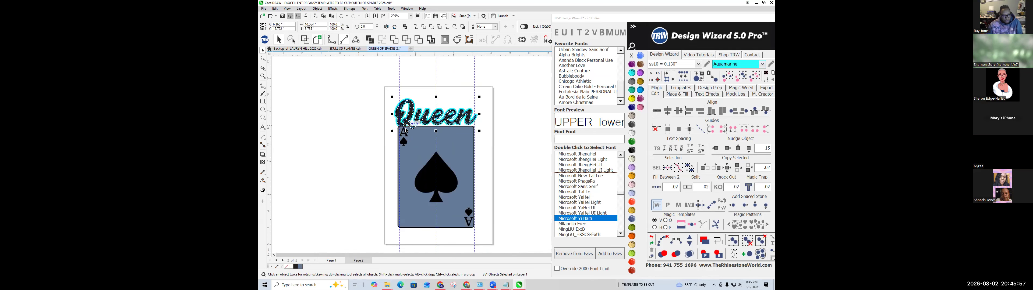
pyautogui.scroll(1, 454, 144)
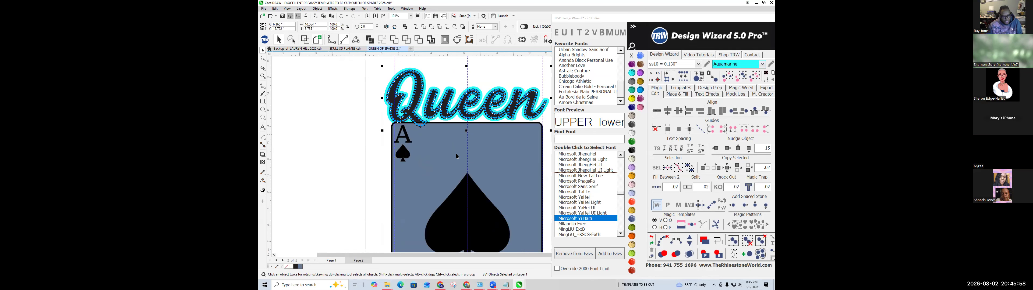
pyautogui.click(705, 255)
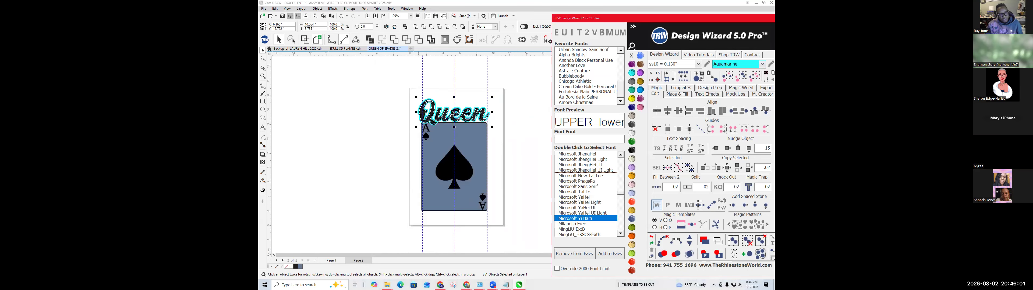
pyautogui.scroll(1, 474, 214)
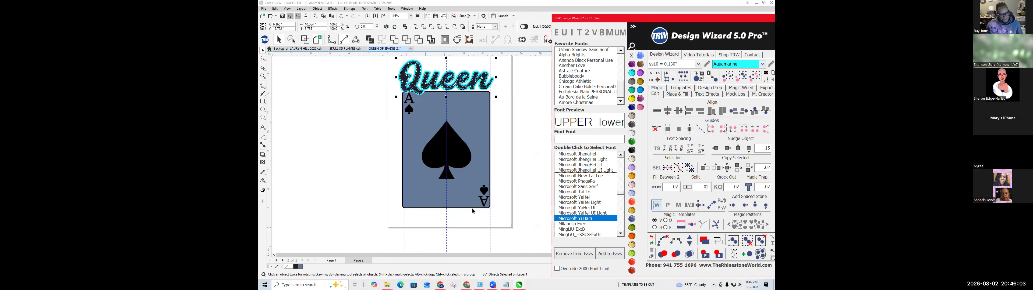
pyautogui.scroll(-2, 475, 210)
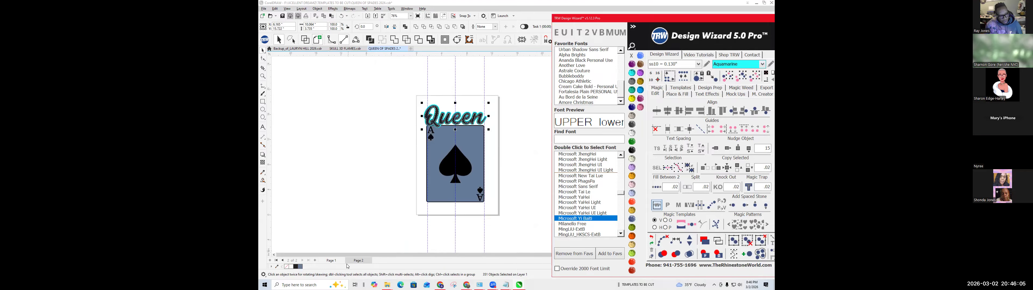
# Copy the SPADES lettering and its stone version from Page 1 and paste them onto Page 2.
pyautogui.click(369, 264)
pyautogui.click(368, 263)
pyautogui.click(333, 262)
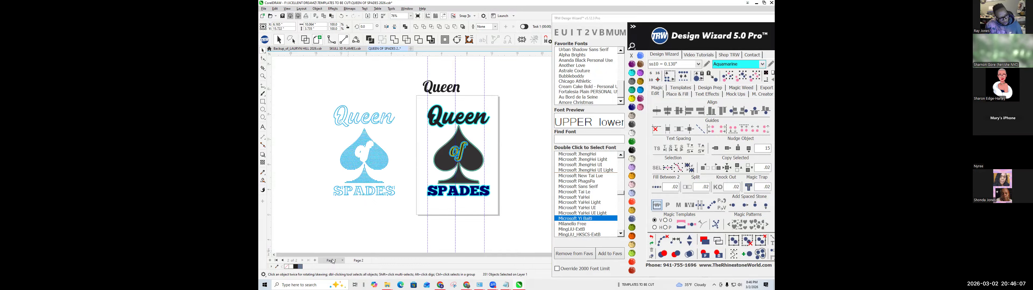
pyautogui.click(489, 210)
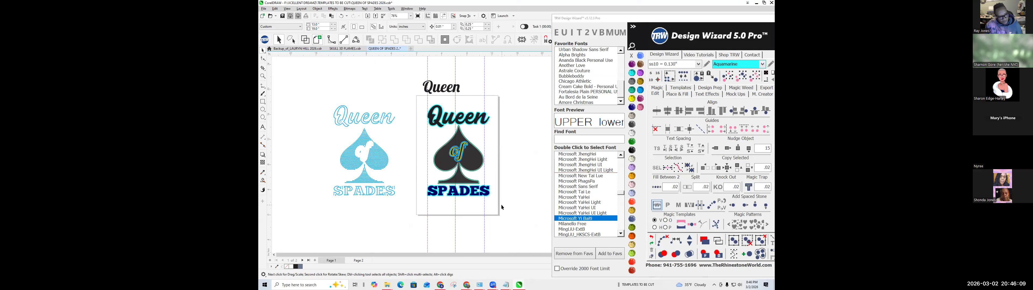
pyautogui.moveTo(501, 206); pyautogui.dragTo(304, 187)
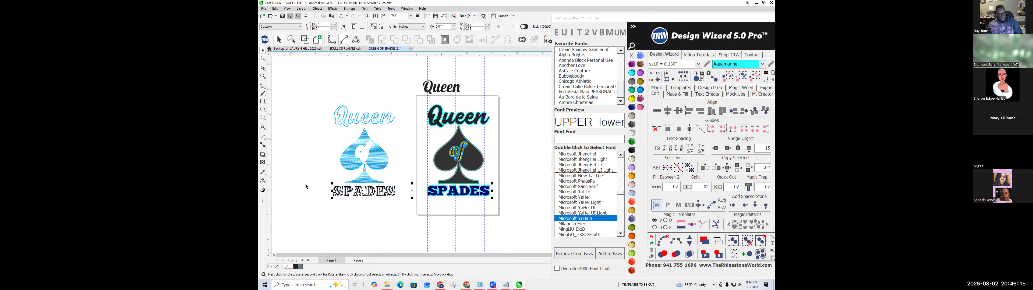
pyautogui.click(359, 261)
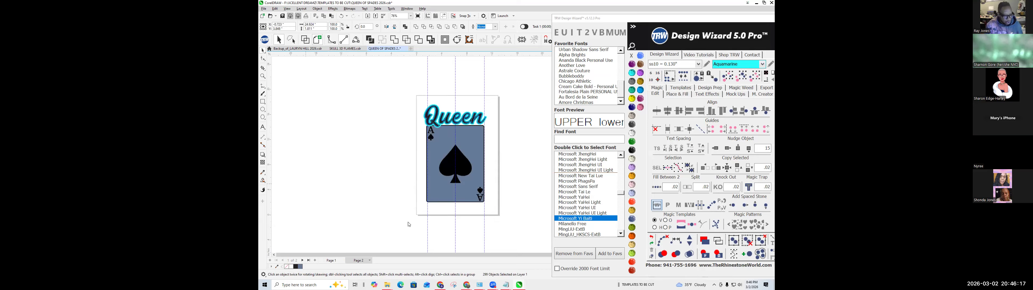
pyautogui.hotkey('ctrl', 'v')
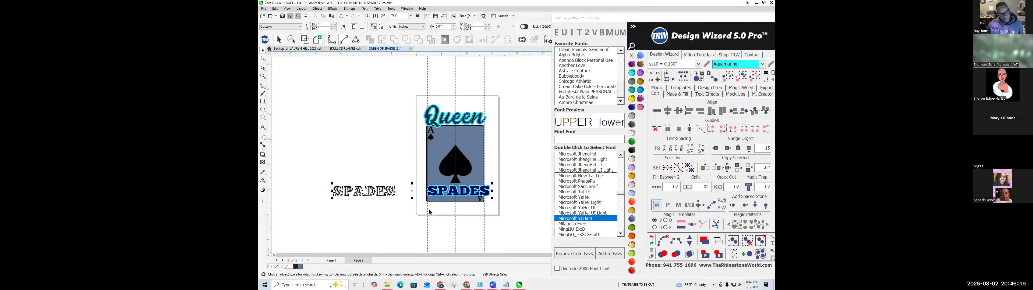
# Move both SPADES versions down to the card's lower edge and nudge the stones right by 15 onto the solid lettering.
pyautogui.scroll(3, 439, 205)
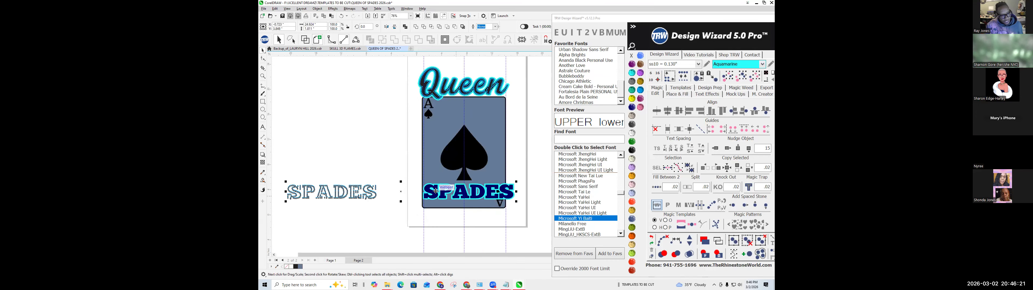
pyautogui.moveTo(431, 190); pyautogui.dragTo(428, 235)
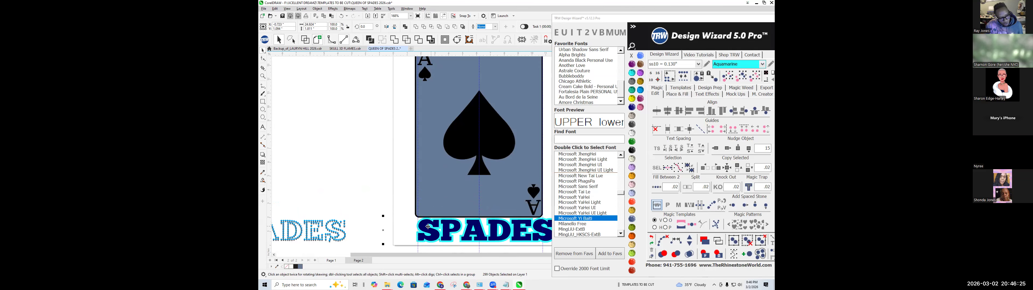
pyautogui.scroll(-3, 436, 202)
pyautogui.click(395, 173)
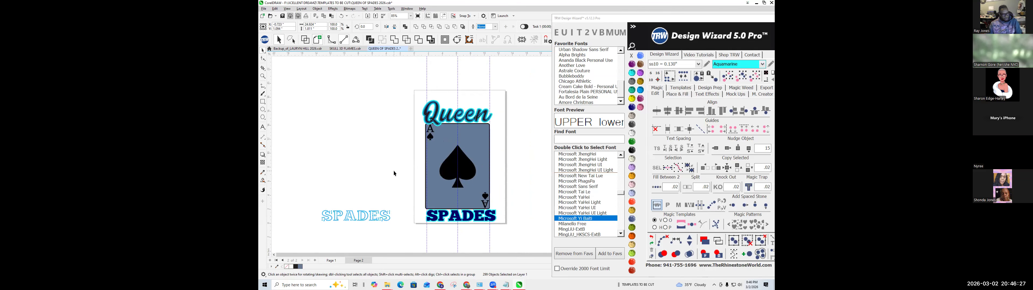
pyautogui.click(378, 222)
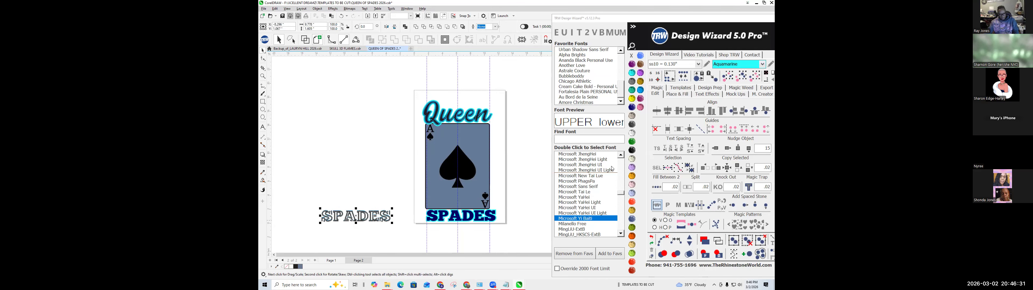
pyautogui.click(725, 150)
# Group the SPADES lettering with its stones and centre the group horizontally on the card.
pyautogui.click(520, 238)
pyautogui.click(415, 211)
pyautogui.moveTo(408, 204); pyautogui.dragTo(404, 204)
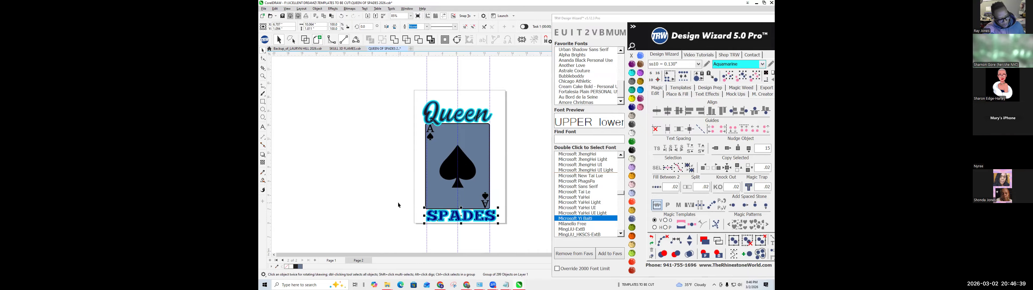
pyautogui.keyDown('shift'); pyautogui.click(449, 196); pyautogui.keyUp('shift')
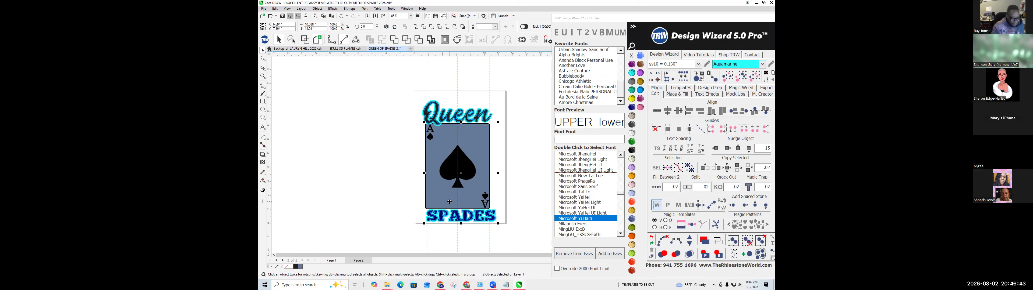
pyautogui.press('c')
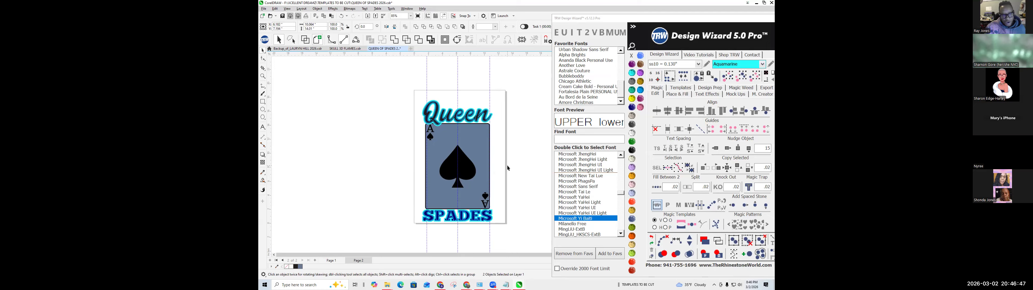
pyautogui.press('Escape')
pyautogui.scroll(3, 452, 136)
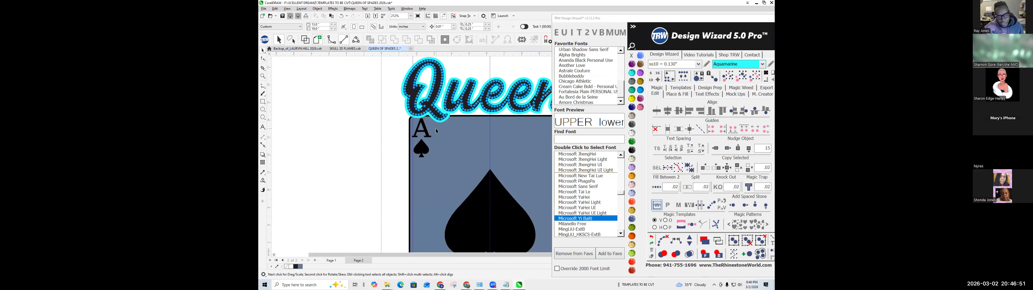
pyautogui.scroll(-2, 436, 131)
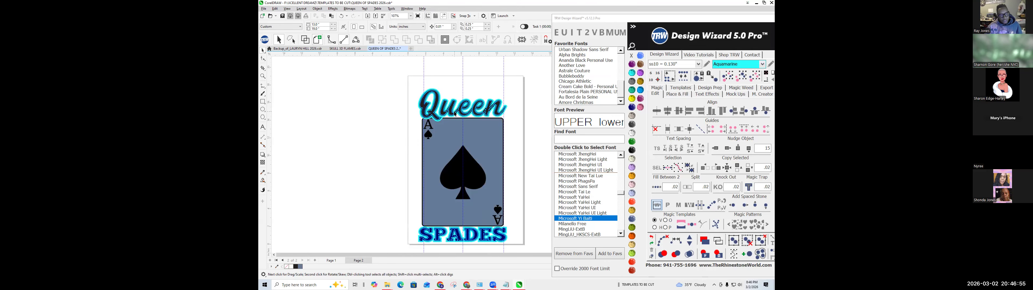
pyautogui.scroll(5, 454, 114)
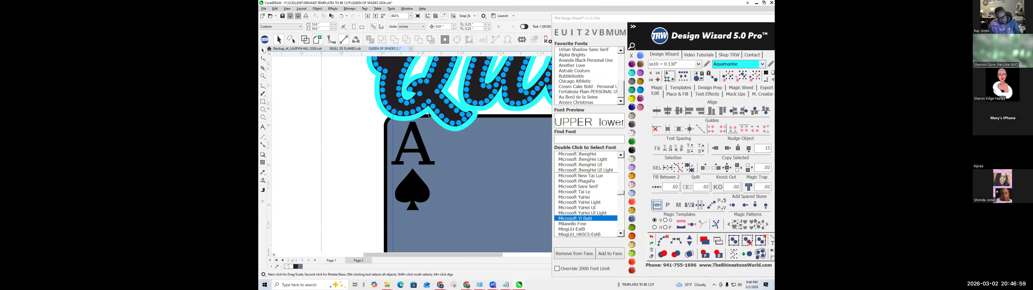
pyautogui.click(469, 169)
pyautogui.scroll(-1, 465, 169)
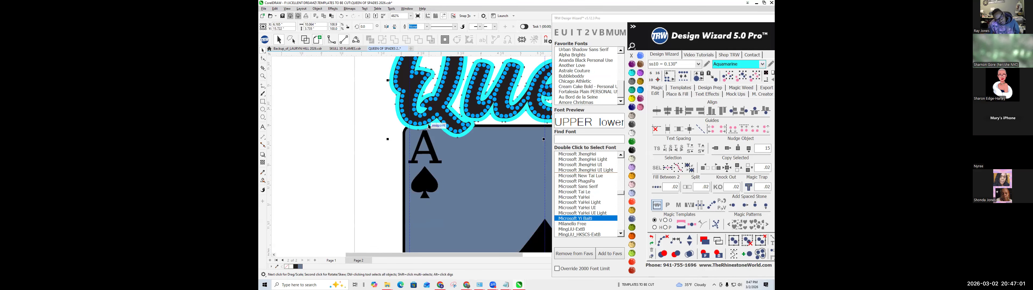
pyautogui.click(459, 167)
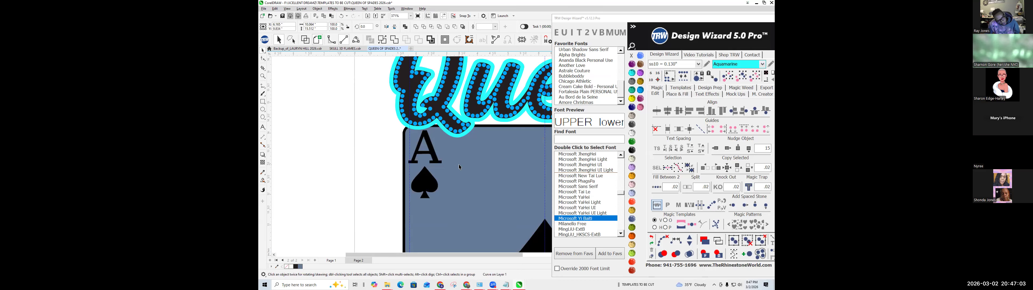
pyautogui.keyDown('shift'); pyautogui.click(422, 59); pyautogui.keyUp('shift')
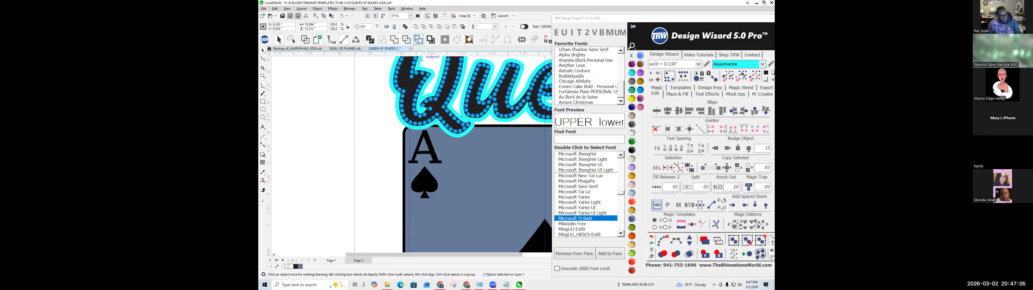
pyautogui.scroll(-2, 367, 174)
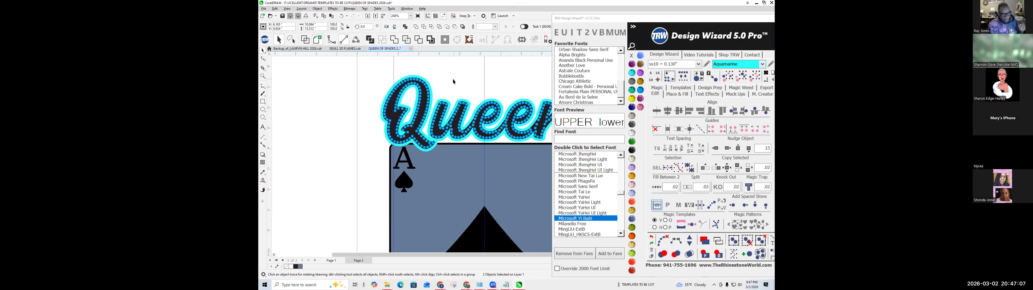
pyautogui.click(454, 82)
# Create a boundary shape from the aqua outline of the Queen lettering.
pyautogui.scroll(4, 445, 85)
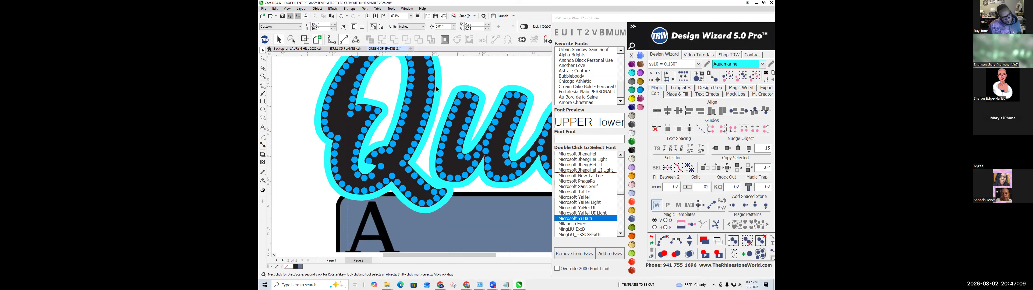
pyautogui.click(451, 148)
pyautogui.scroll(-4, 383, 187)
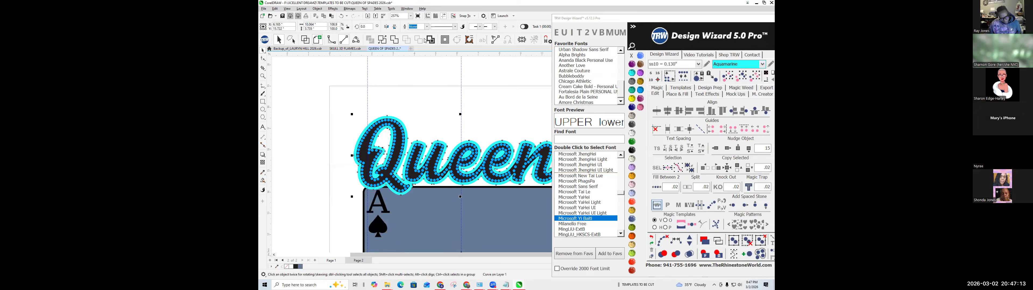
pyautogui.click(427, 40)
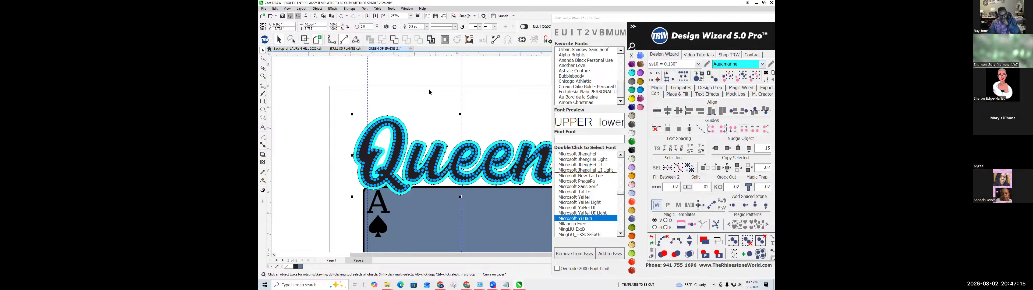
pyautogui.scroll(-3, 522, 142)
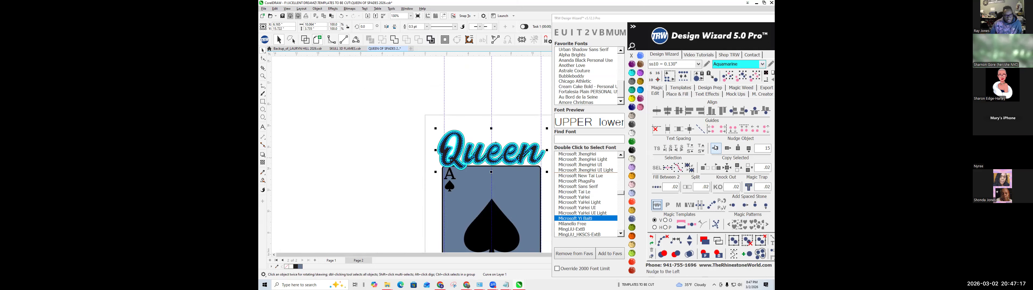
# Nudge the Queen boundary shape left by 15 and back again, and fill it with TRW Pink.
pyautogui.click(716, 148)
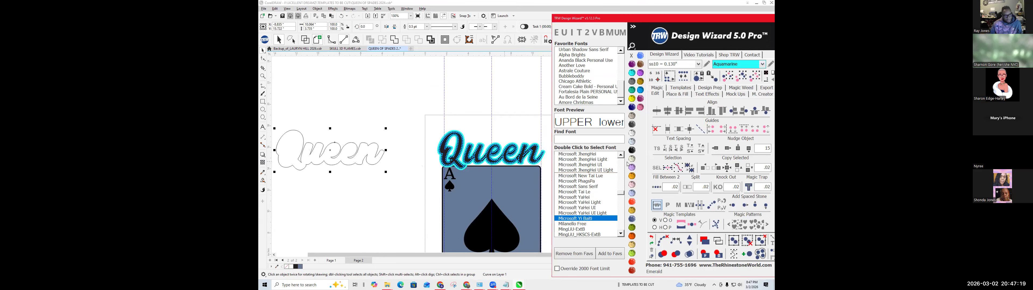
pyautogui.click(728, 148)
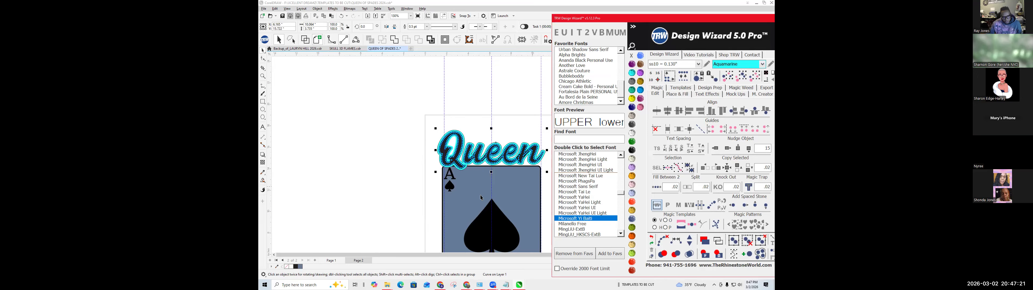
pyautogui.click(641, 107)
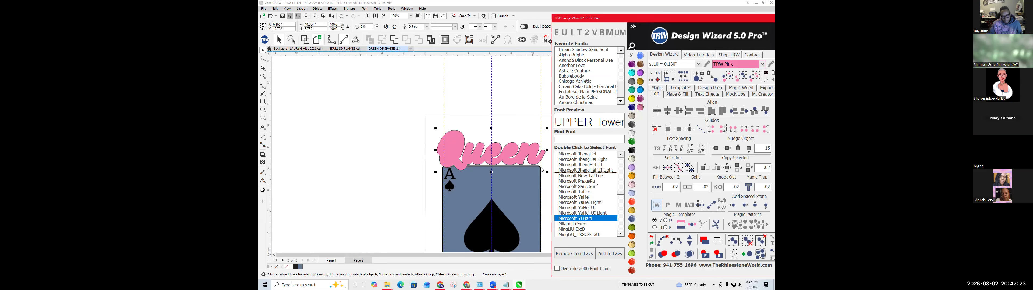
# Trim the card beneath the Queen lettering with the pink boundary shape and delete the pink shape.
pyautogui.scroll(2, 467, 172)
pyautogui.scroll(2, 467, 172)
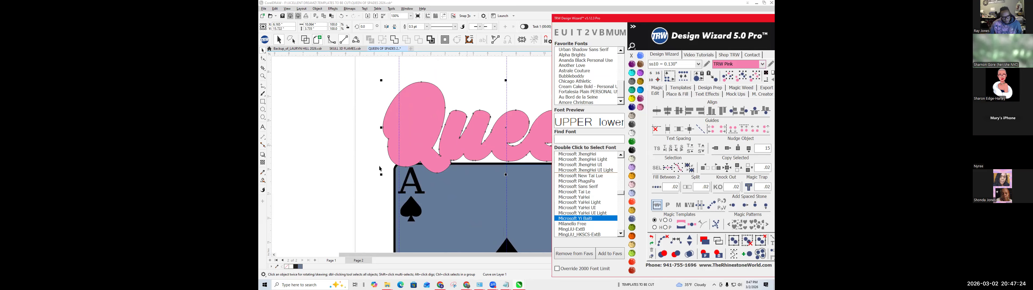
pyautogui.scroll(2, 457, 180)
pyautogui.keyDown('shift'); pyautogui.click(456, 182); pyautogui.keyUp('shift')
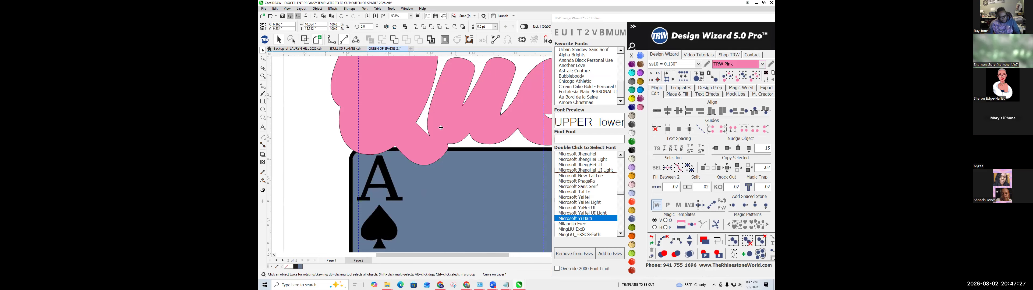
pyautogui.click(418, 40)
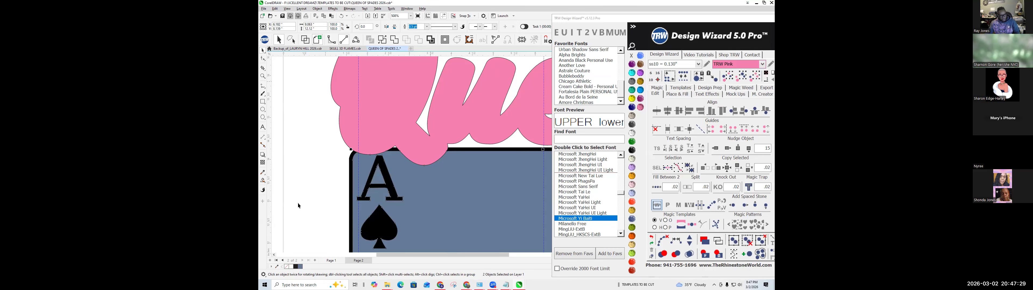
pyautogui.click(383, 125)
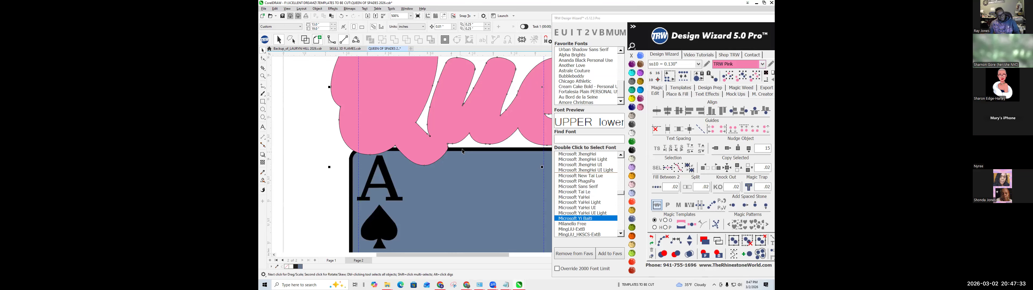
pyautogui.scroll(2, 463, 152)
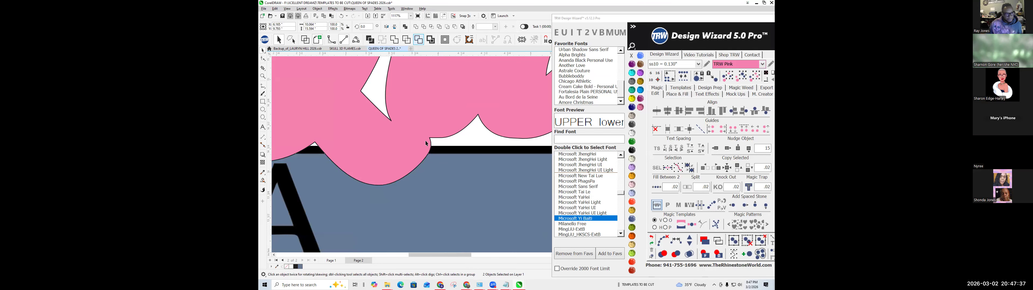
pyautogui.scroll(-3, 426, 143)
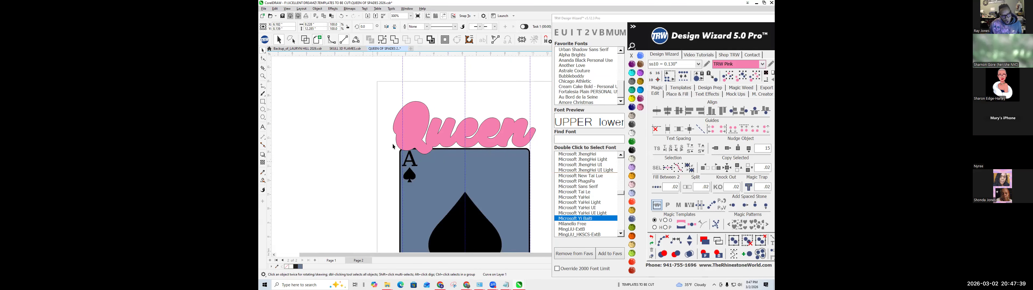
pyautogui.click(414, 134)
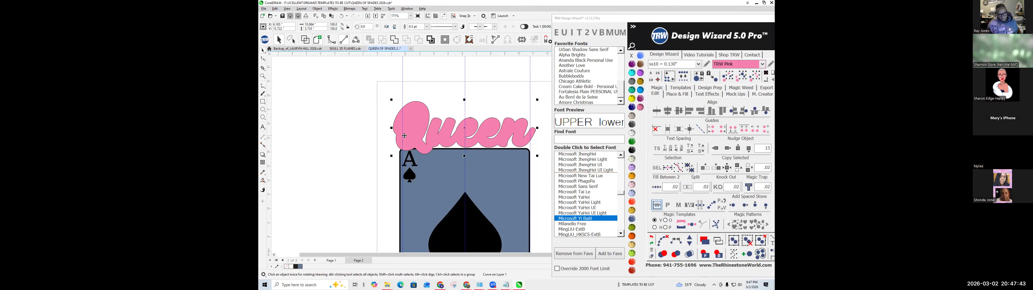
pyautogui.press('Delete')
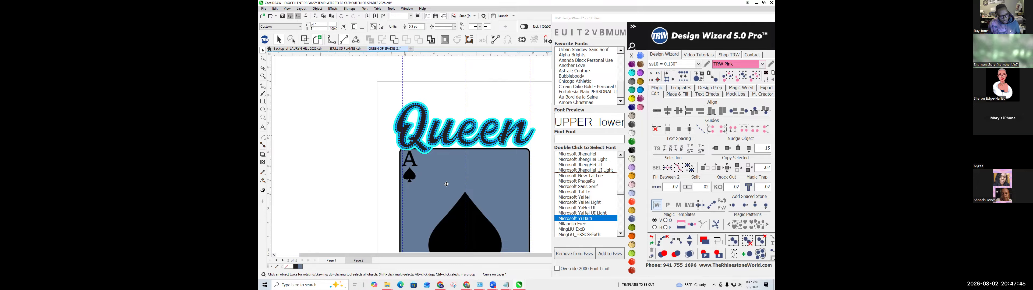
# Move the blue-grey card background aside to inspect the Queen cut-out, and undo the move.
pyautogui.moveTo(448, 180); pyautogui.dragTo(343, 177)
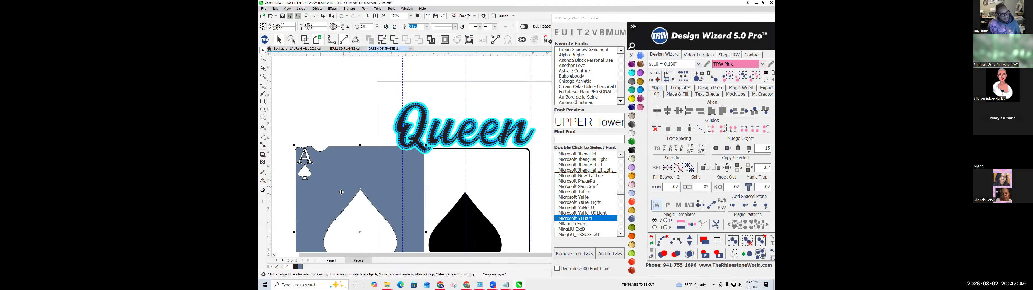
pyautogui.scroll(3, 314, 154)
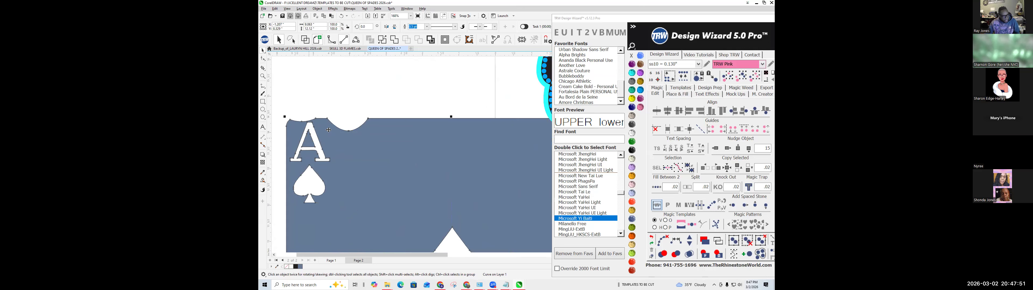
pyautogui.scroll(-3, 328, 130)
pyautogui.hotkey('ctrl', 'z')
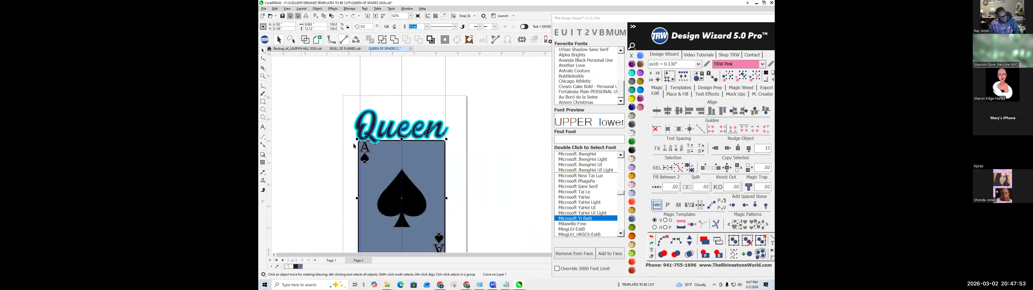
pyautogui.scroll(-2, 371, 128)
pyautogui.click(368, 112)
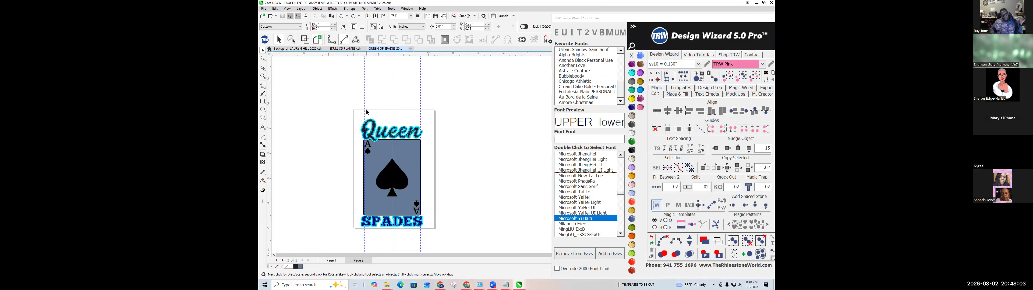
# Weld the two halves of the large centre spade into one shape.
pyautogui.scroll(3, 367, 191)
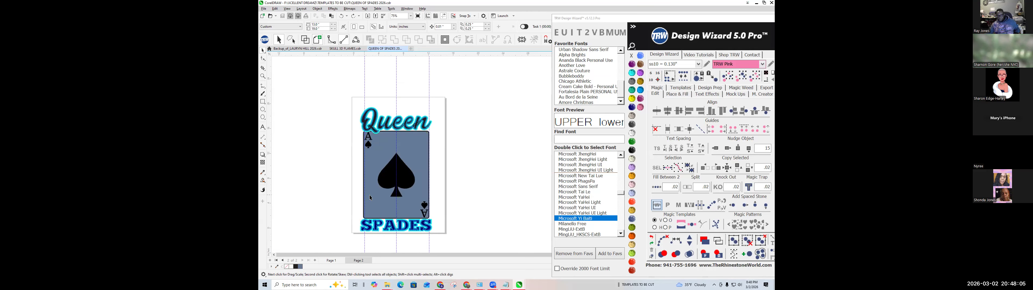
pyautogui.click(410, 180)
pyautogui.scroll(-2, 425, 169)
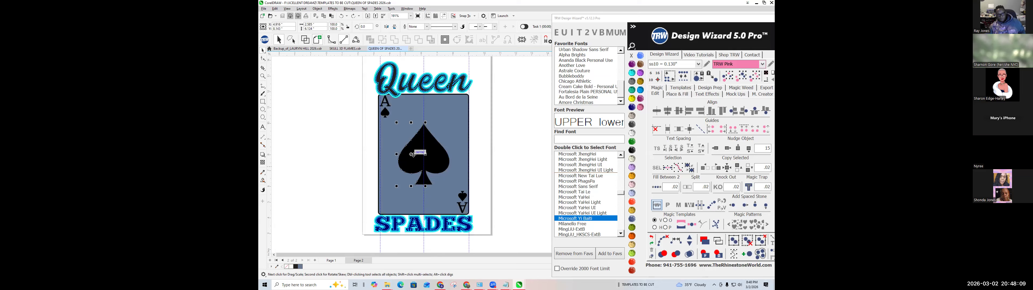
pyautogui.keyDown('shift'); pyautogui.click(438, 159); pyautogui.keyUp('shift')
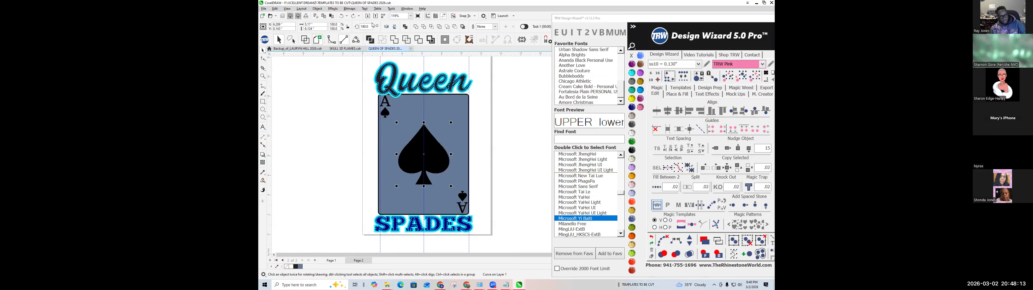
pyautogui.click(395, 42)
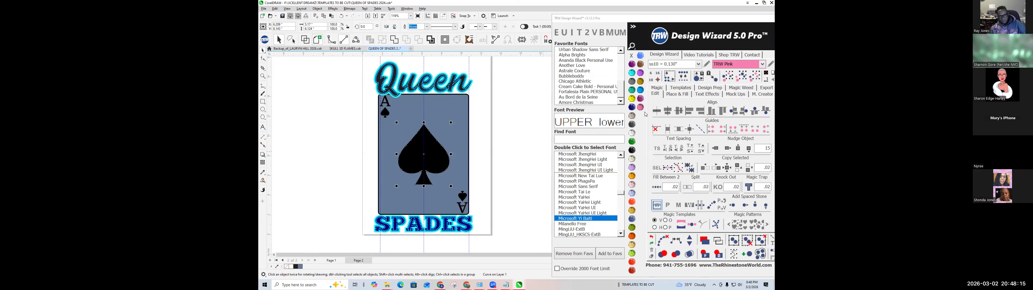
# Fill the large spade with ss10 TRW Pink stones using an inside Hatch Fill with Add Stones enabled, and check the stones for overlaps.
pyautogui.click(677, 93)
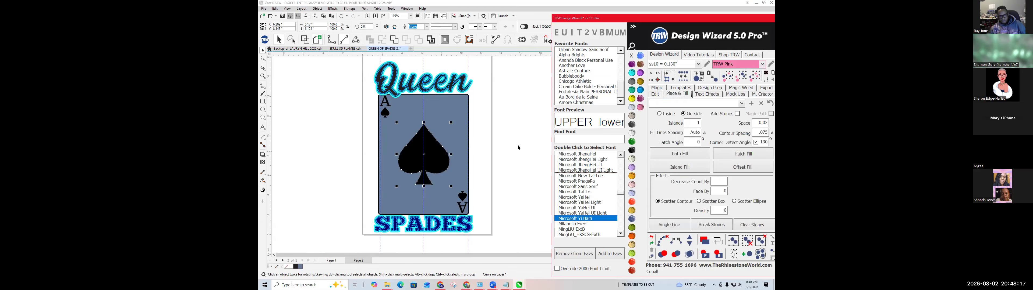
pyautogui.click(484, 158)
pyautogui.click(412, 158)
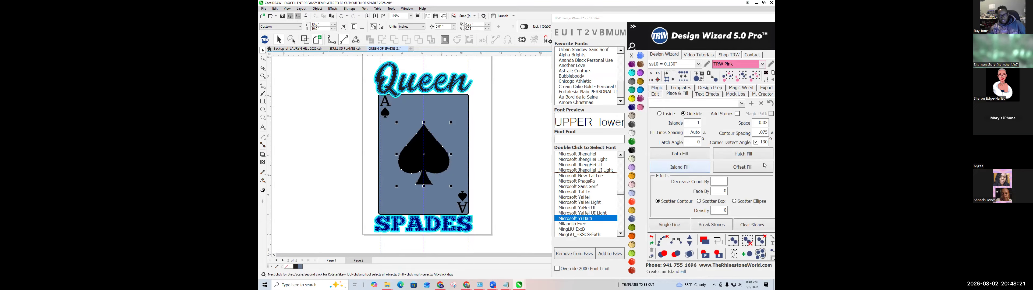
pyautogui.click(676, 114)
pyautogui.click(737, 114)
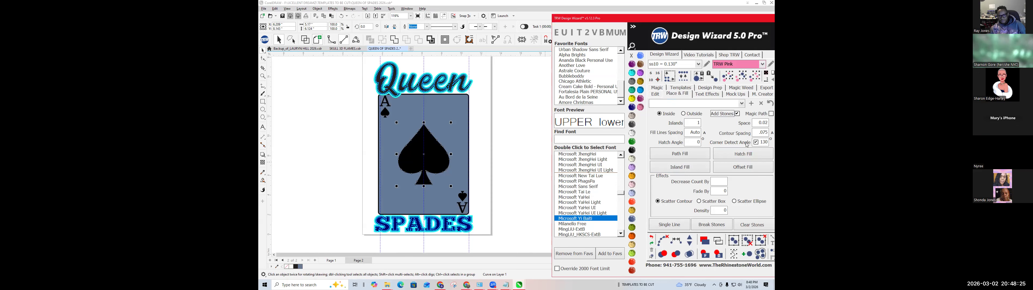
pyautogui.click(755, 153)
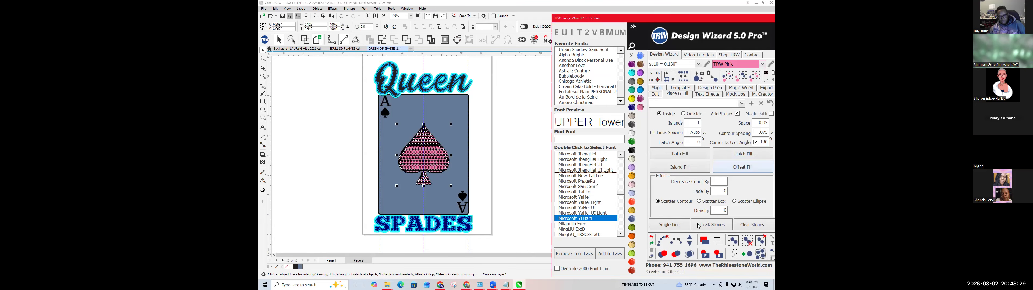
pyautogui.click(662, 238)
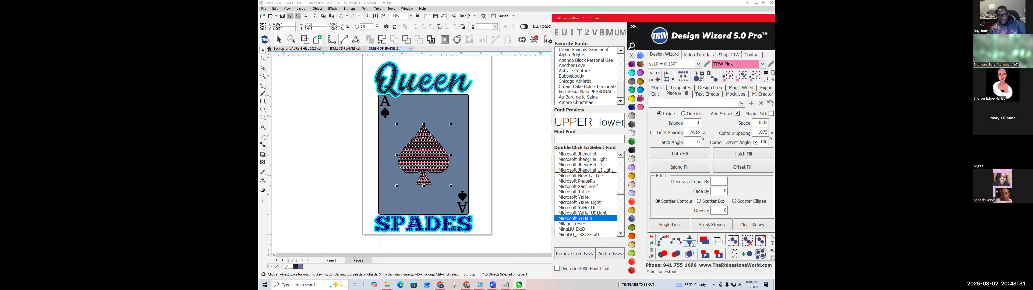
pyautogui.click(687, 257)
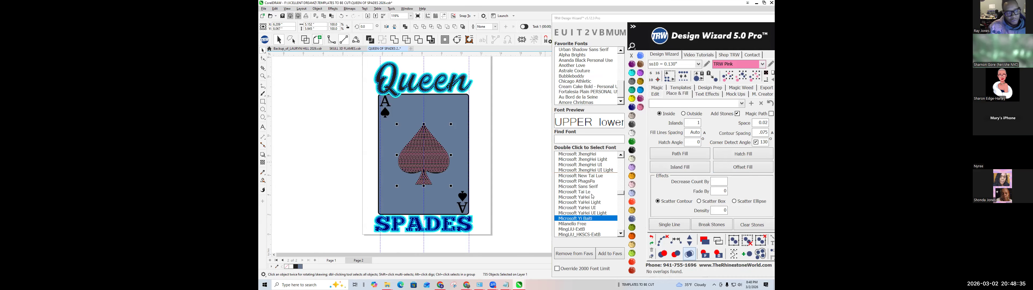
# Try an Island Fill of ss10 TRW Pink stones on the small spade below the upper A.
pyautogui.scroll(3, 384, 117)
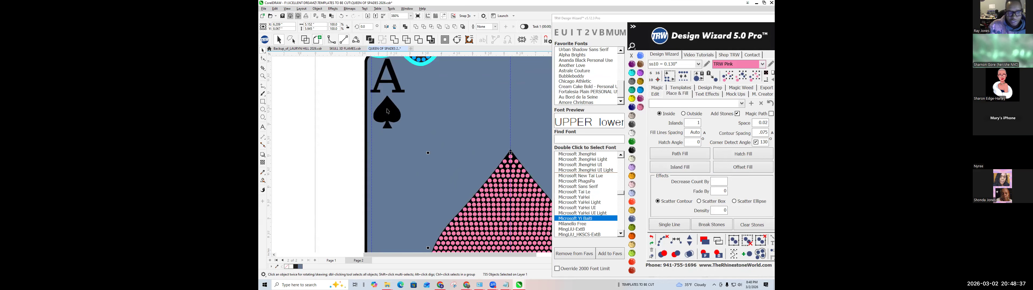
pyautogui.click(387, 110)
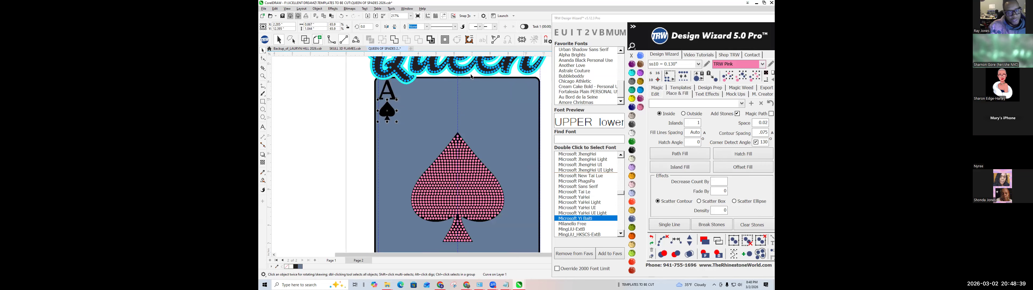
pyautogui.scroll(2, 397, 100)
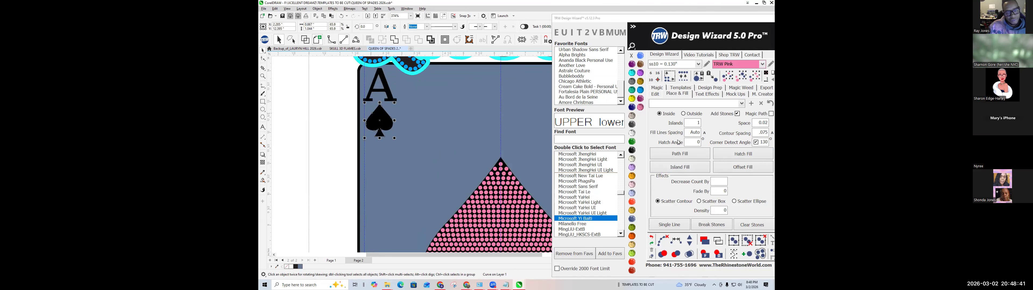
pyautogui.click(683, 168)
pyautogui.click(683, 168)
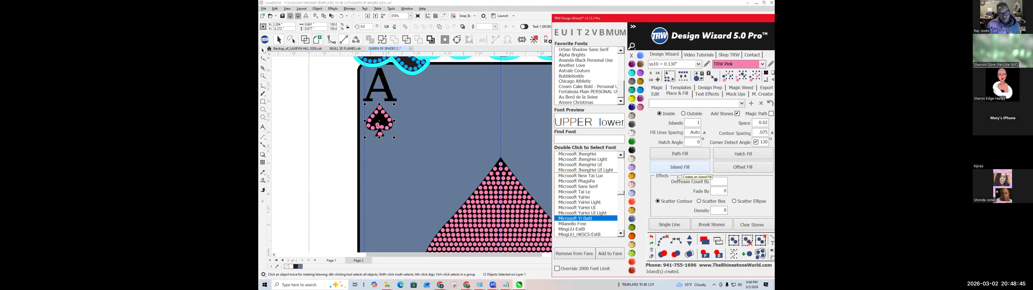
# Set the stone size to ss06 (0.097") and fill the small upper spade with TRW Pink stones.
pyautogui.click(652, 238)
pyautogui.click(699, 64)
pyautogui.click(669, 69)
pyautogui.click(680, 167)
pyautogui.click(676, 254)
pyautogui.scroll(-2, 385, 119)
# Fill the small lower spade with ss06 TRW Pink stones and merge its overlapping stones.
pyautogui.click(476, 219)
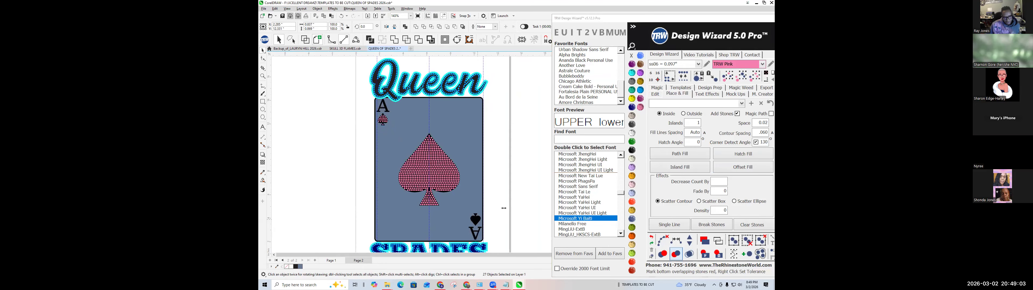
pyautogui.click(672, 229)
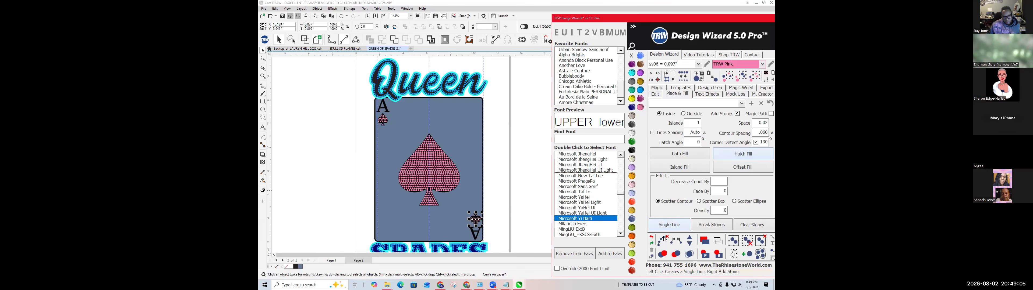
pyautogui.click(689, 254)
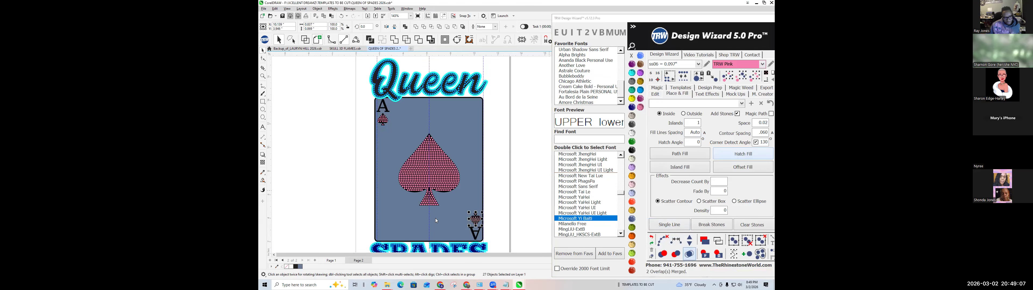
# Place a pink ss06 stone at each end of the upper A's right stroke and fill between them with .02 spacing.
pyautogui.scroll(2, 341, 123)
pyautogui.scroll(4, 416, 94)
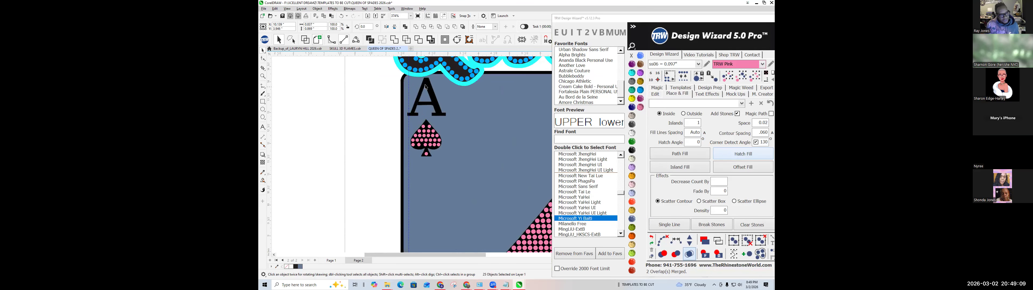
pyautogui.click(429, 81)
pyautogui.scroll(-2, 431, 113)
pyautogui.click(676, 164)
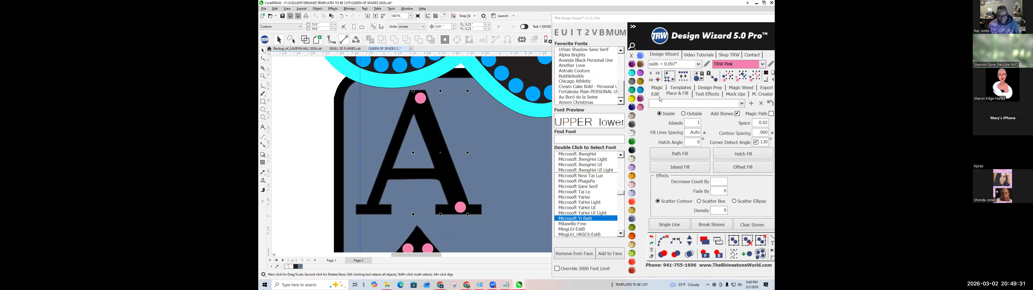
pyautogui.click(655, 94)
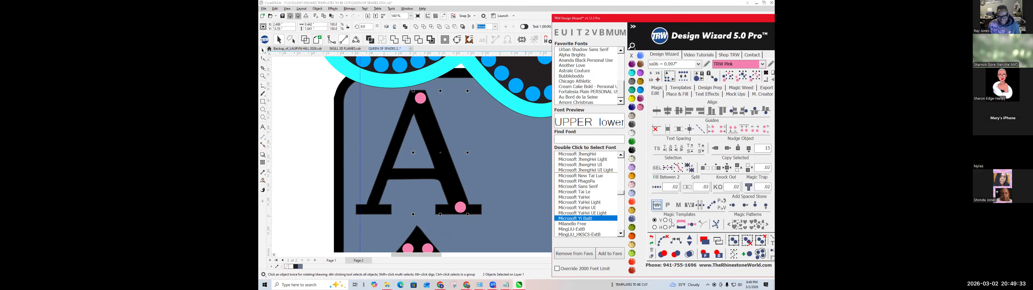
pyautogui.click(656, 188)
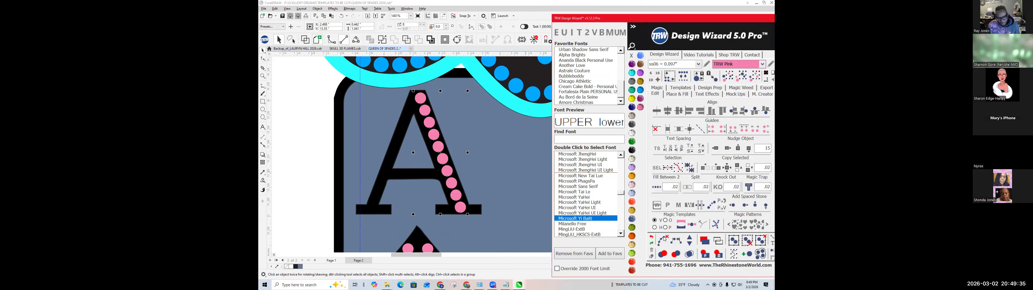
# Duplicate the A's diagonal row of stones and place the copy just outside the card's left edge.
pyautogui.scroll(-3, 359, 115)
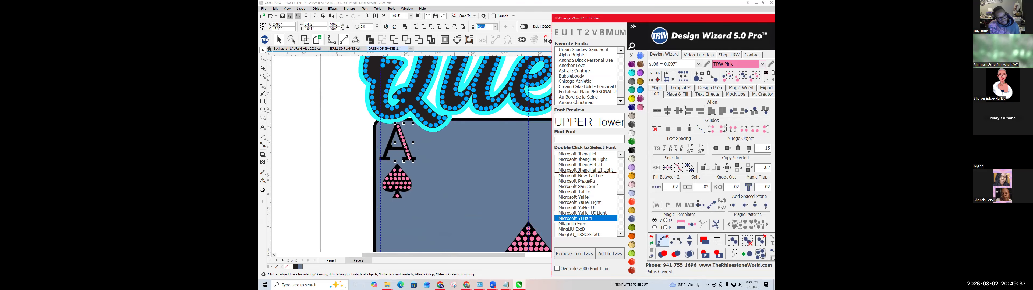
pyautogui.scroll(2, 391, 144)
pyautogui.moveTo(420, 146); pyautogui.dragTo(341, 146)
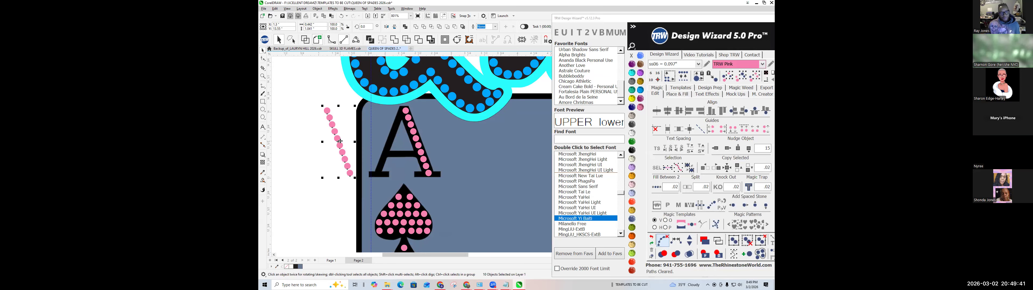
# Mirror the copied row of stones horizontally and place it along the upper A's left stroke.
pyautogui.click(386, 25)
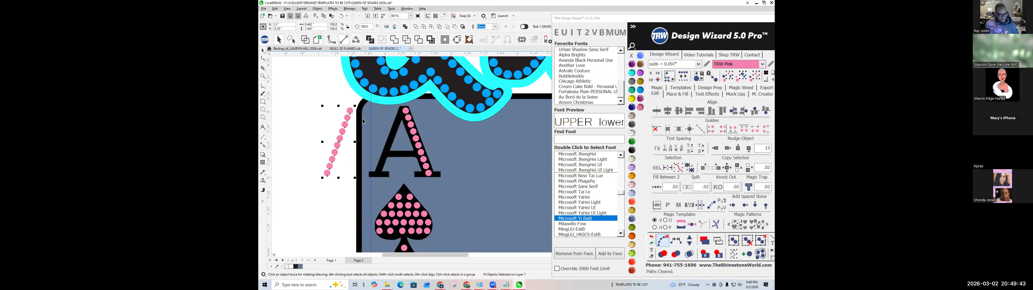
pyautogui.scroll(2, 336, 144)
pyautogui.moveTo(335, 146); pyautogui.dragTo(418, 152)
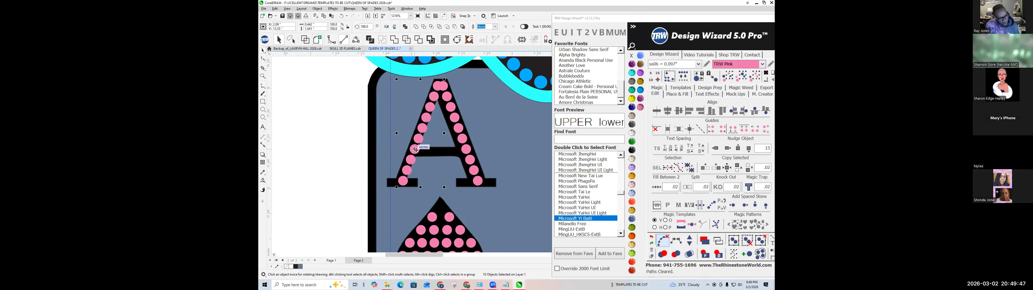
pyautogui.scroll(2, 423, 164)
pyautogui.scroll(1, 424, 166)
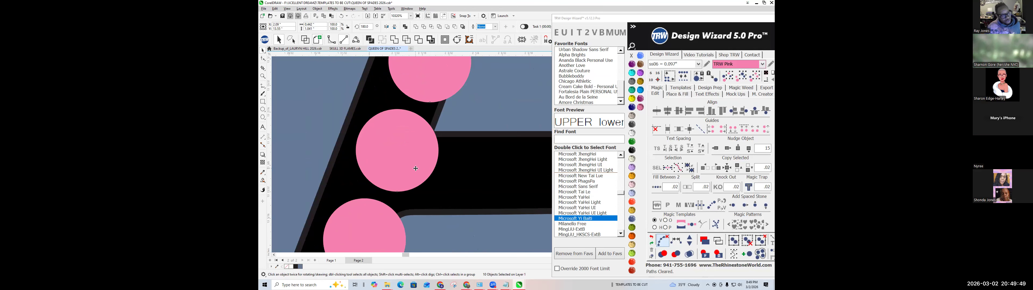
pyautogui.scroll(-10, 409, 168)
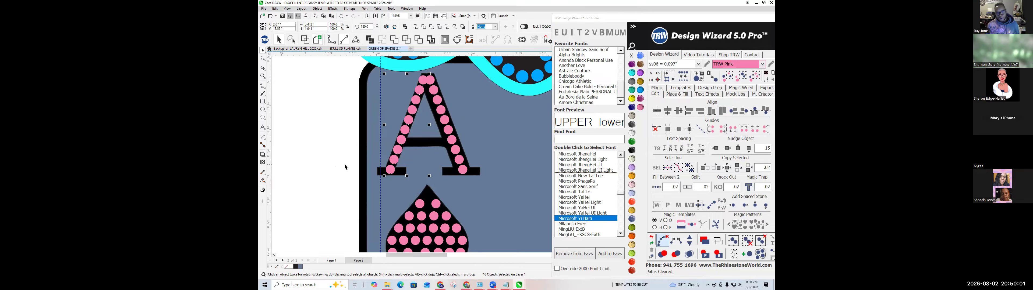
# Delete one of the two overlapping stones at the upper A's peak and centre the remaining stone there.
pyautogui.scroll(1, 384, 171)
pyautogui.click(430, 80)
pyautogui.press('Delete')
pyautogui.moveTo(422, 80); pyautogui.dragTo(426, 80)
pyautogui.scroll(-3, 406, 176)
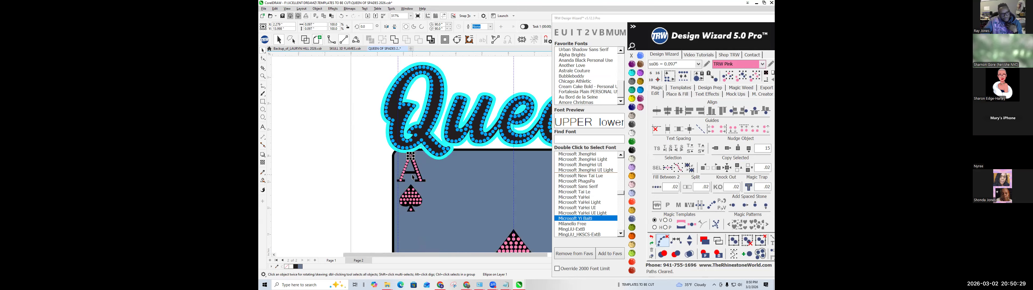
pyautogui.scroll(-2, 396, 173)
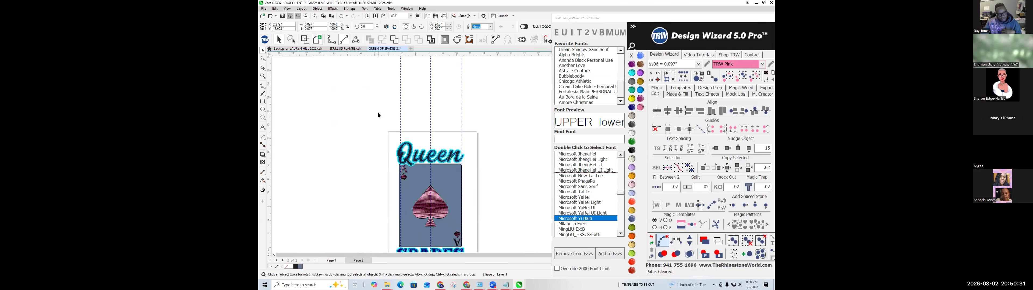
pyautogui.click(394, 129)
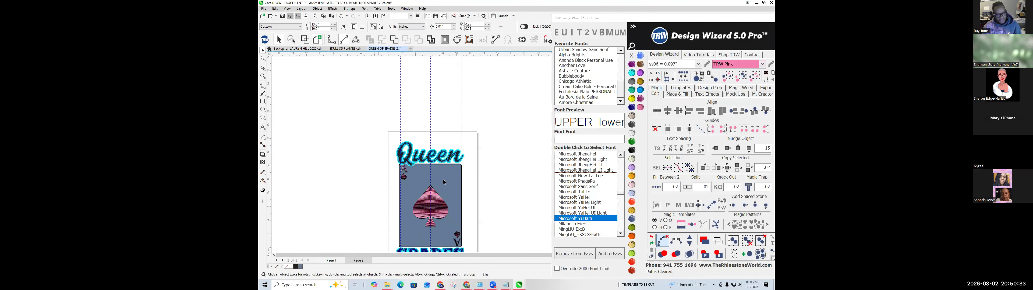
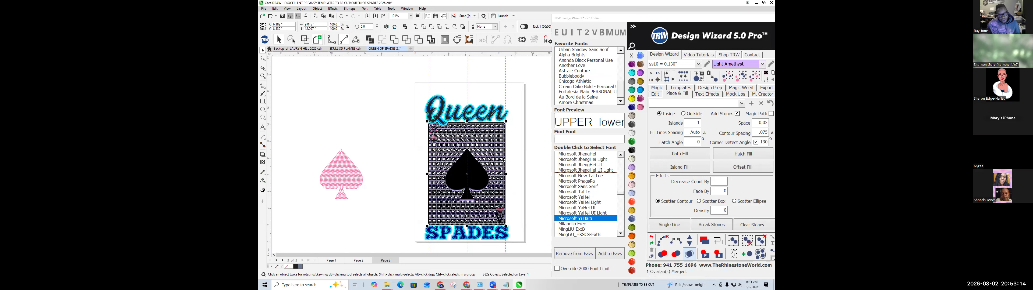
# For the large central spade, choose Blue Zircon stones, space 0.08, fill line spacing .2 and 0 islands.
pyautogui.scroll(1, 506, 196)
pyautogui.click(444, 160)
pyautogui.click(631, 90)
pyautogui.doubleClick(760, 123)
pyautogui.write('0.08')
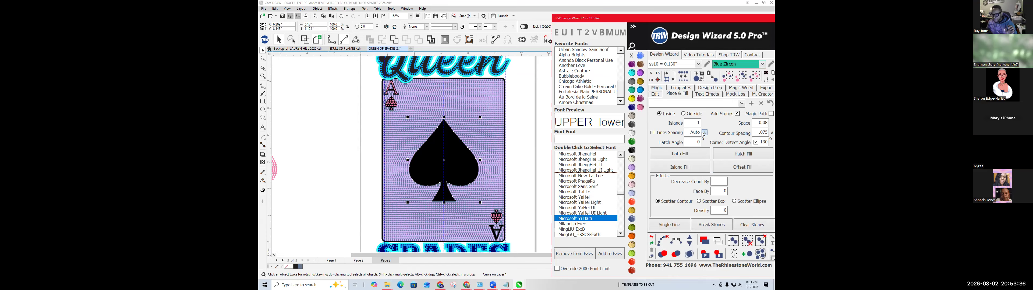
pyautogui.doubleClick(688, 135)
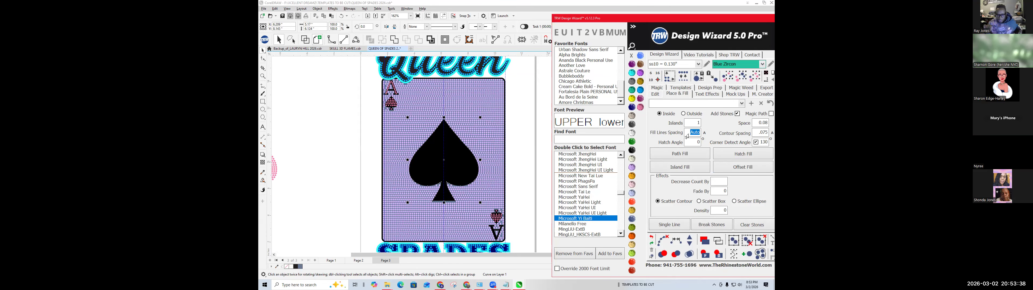
pyautogui.write('2')
pyautogui.doubleClick(692, 123)
pyautogui.write('0')
# Try an Island Fill on the large spade, dismiss the errors and undo the attempt.
pyautogui.click(675, 171)
pyautogui.hotkey('ctrl', 'z')
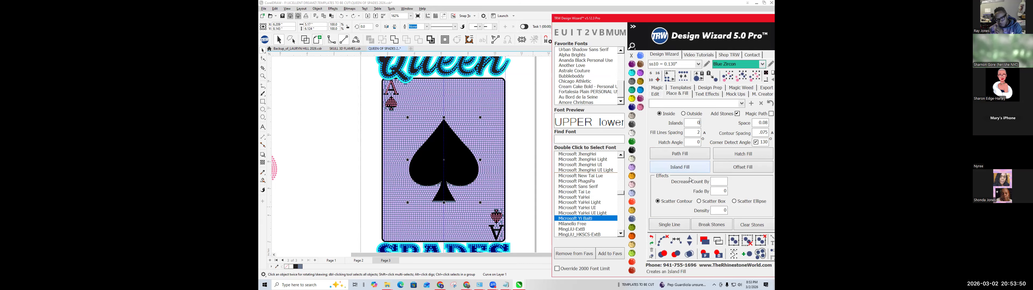
pyautogui.click(675, 172)
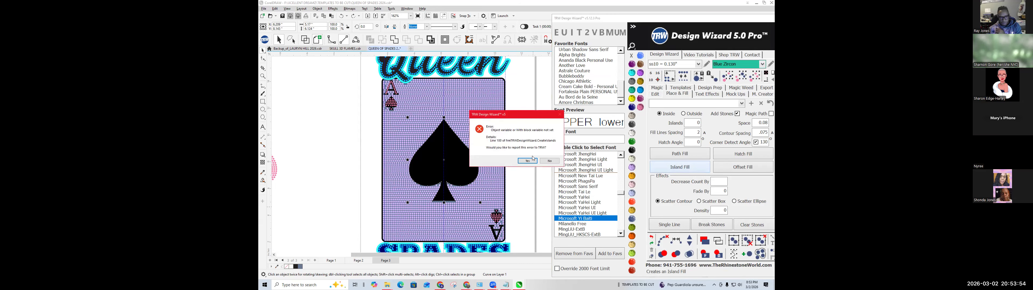
pyautogui.click(547, 163)
pyautogui.click(549, 164)
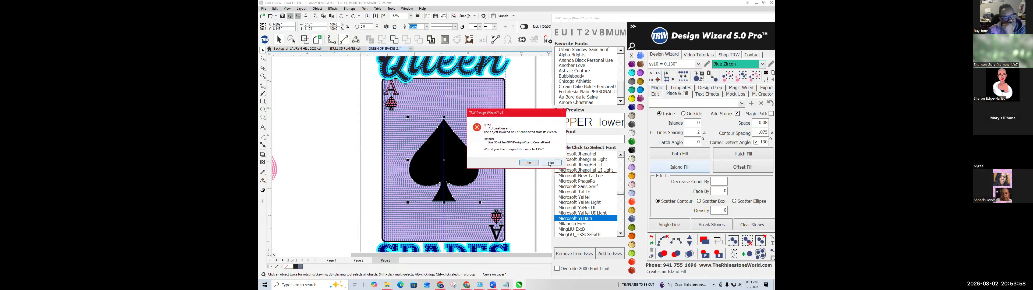
pyautogui.click(550, 163)
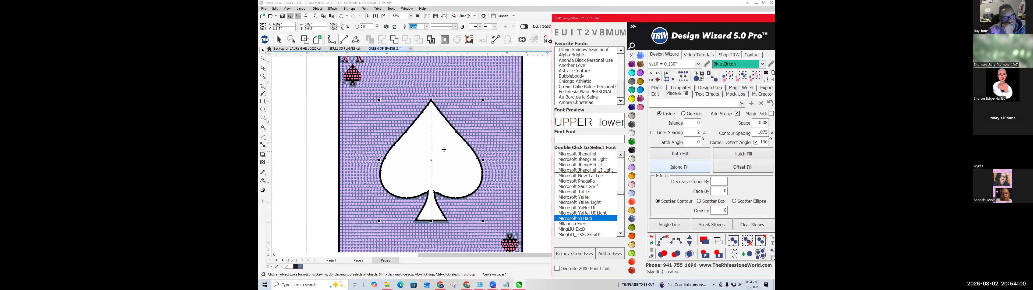
pyautogui.scroll(3, 442, 148)
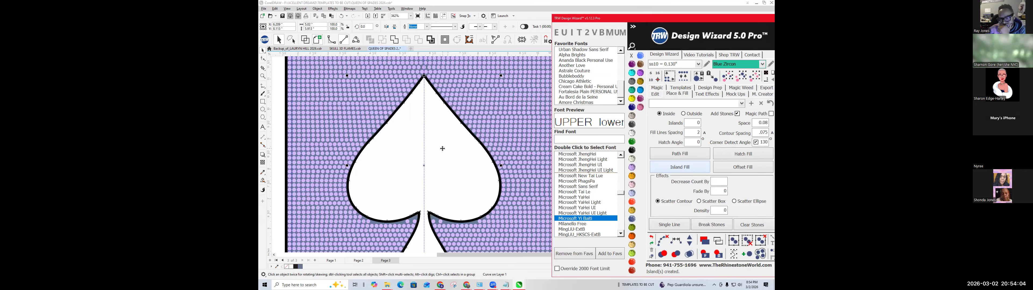
pyautogui.scroll(-2, 442, 148)
pyautogui.click(652, 238)
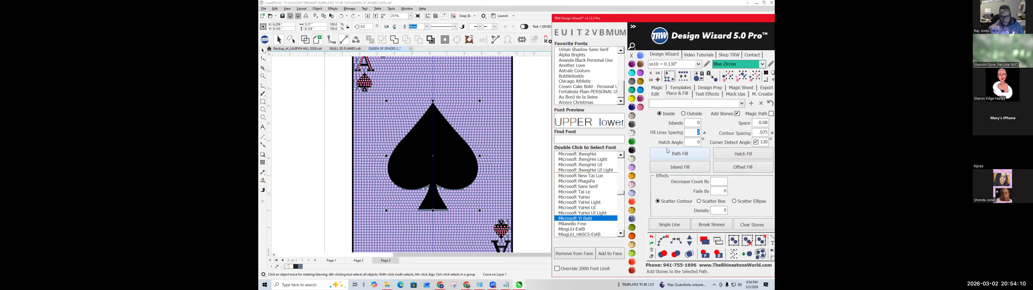
# Apply an Island Fill of Blue Zircon stones to the large spade and merge the overlapping stones.
pyautogui.click(682, 172)
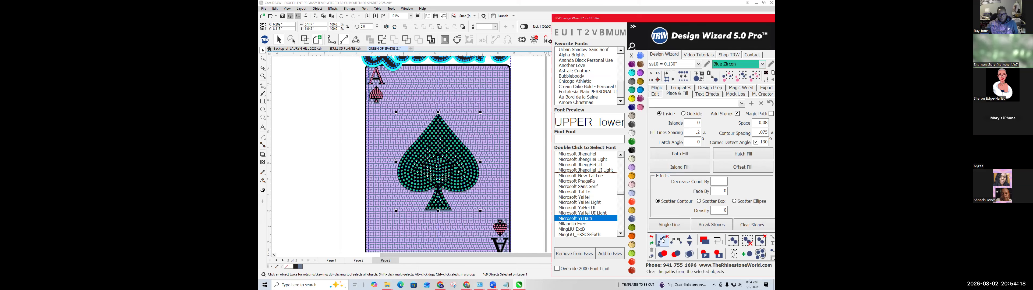
pyautogui.click(689, 255)
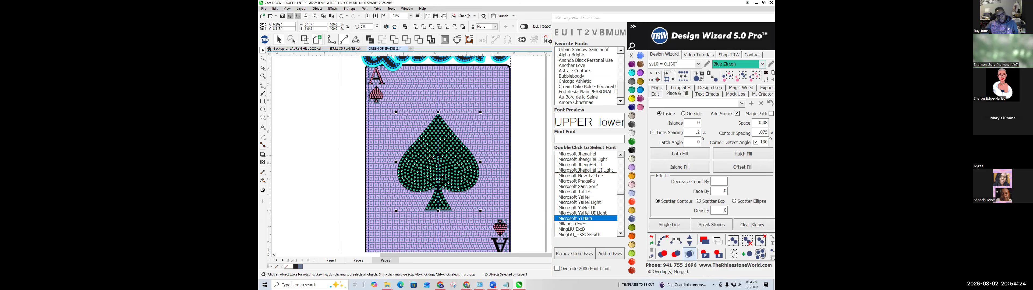
pyautogui.scroll(-2, 431, 158)
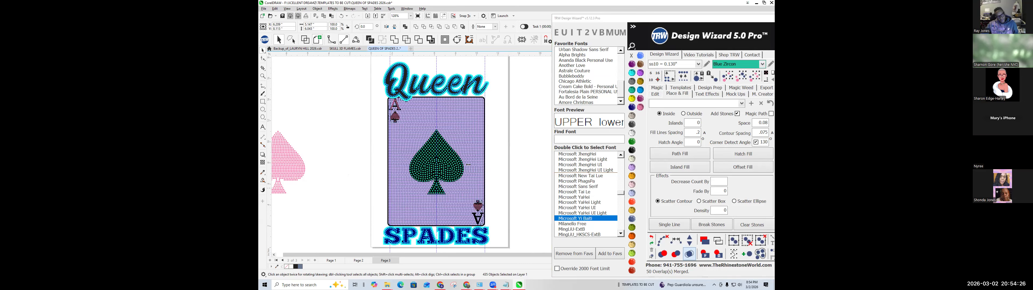
pyautogui.press('Escape')
pyautogui.scroll(3, 431, 169)
pyautogui.scroll(-1, 431, 170)
# Select all Blue Zircon stones in the large spade and delete them.
pyautogui.click(460, 160)
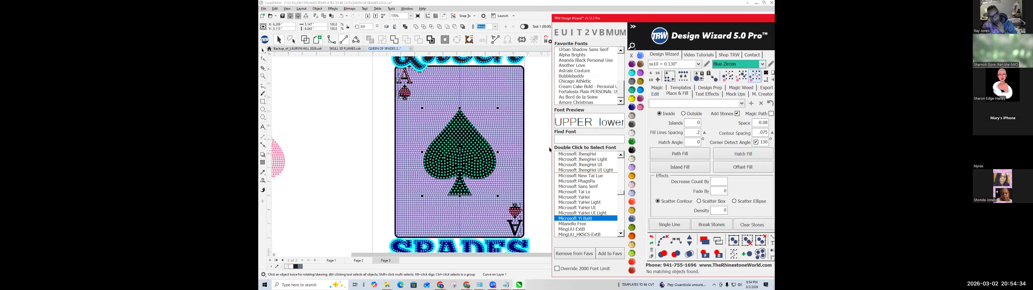
pyautogui.click(532, 17)
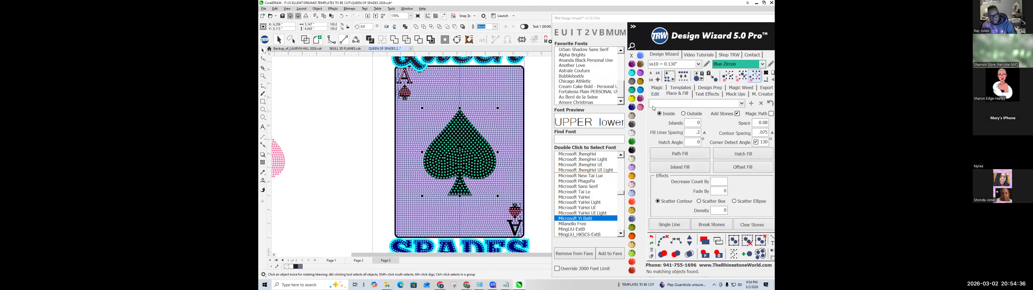
pyautogui.press('Delete')
# Apply a Hatch Fill of Blue Zircon stones to the large spade and check it for overlapping stones.
pyautogui.click(477, 160)
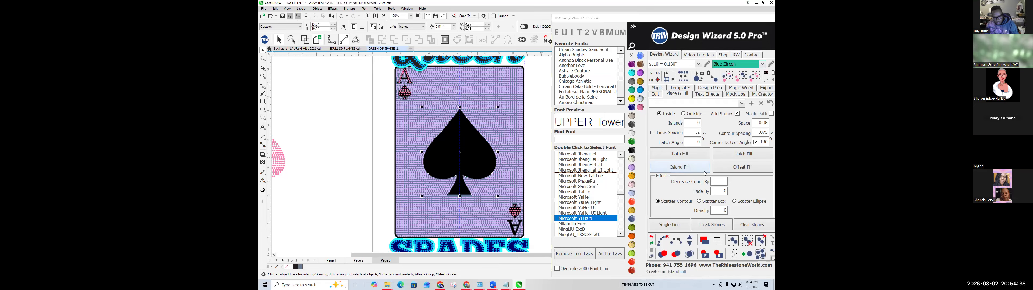
pyautogui.click(745, 155)
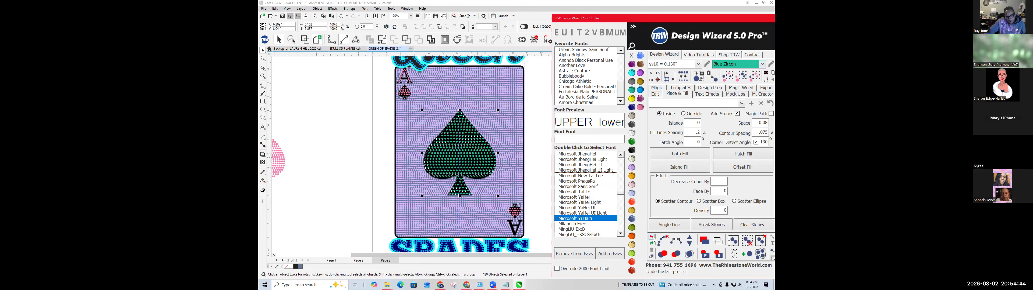
pyautogui.click(677, 255)
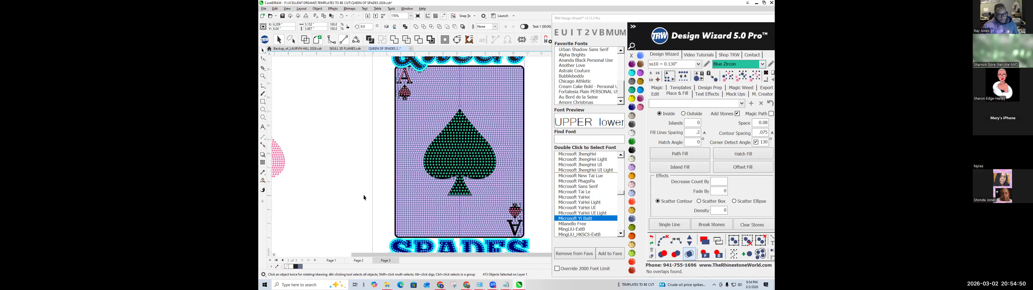
pyautogui.click(490, 165)
# Select the whole Queen of Spades design and create a quick mockup on the Womens Scoop-Neck Shirt Front.
pyautogui.scroll(-2, 489, 164)
pyautogui.moveTo(410, 67); pyautogui.dragTo(536, 233)
pyautogui.click(735, 94)
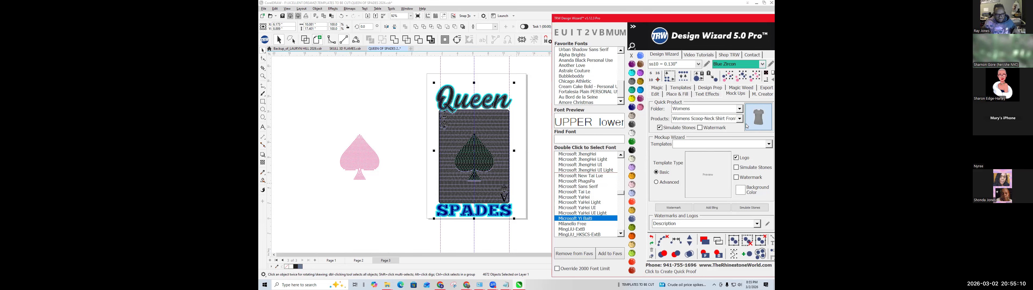
pyautogui.click(746, 126)
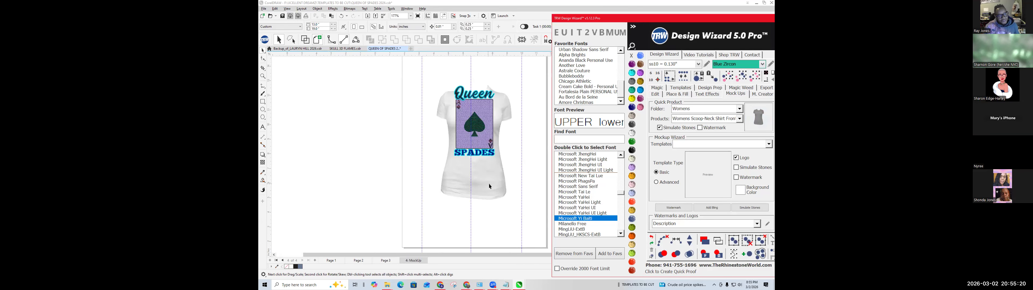
pyautogui.scroll(2, 490, 184)
pyautogui.click(491, 171)
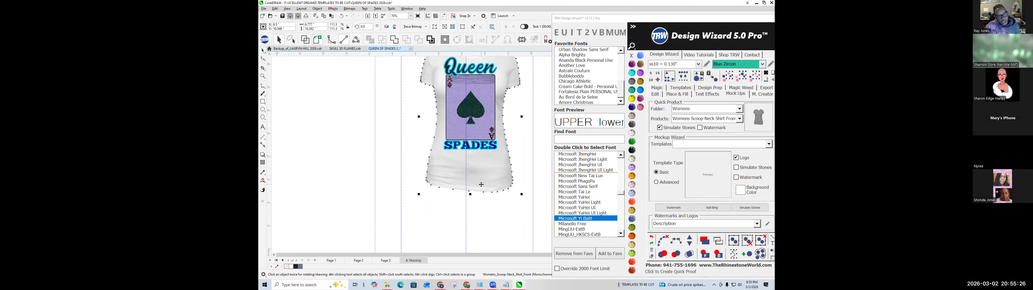
pyautogui.scroll(-3, 488, 161)
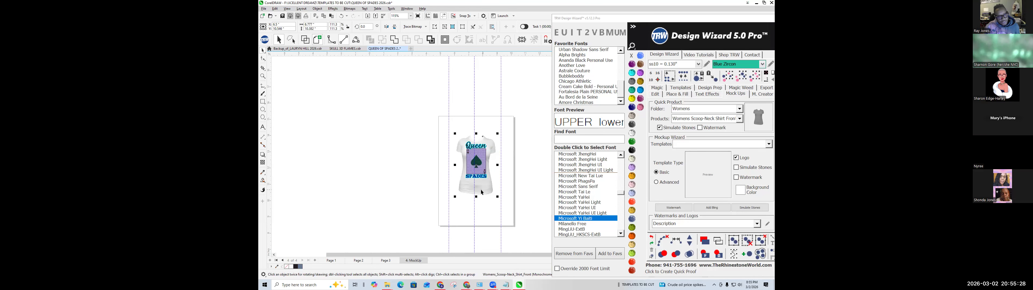
pyautogui.hotkey('shift', 'F2')
pyautogui.moveTo(489, 243); pyautogui.dragTo(492, 237)
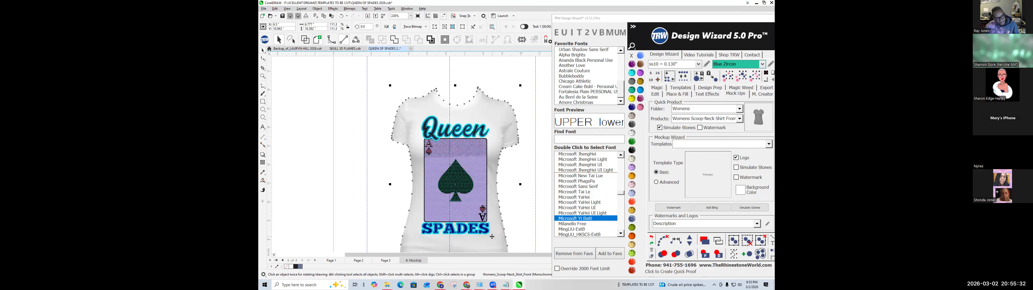
pyautogui.scroll(2, 467, 165)
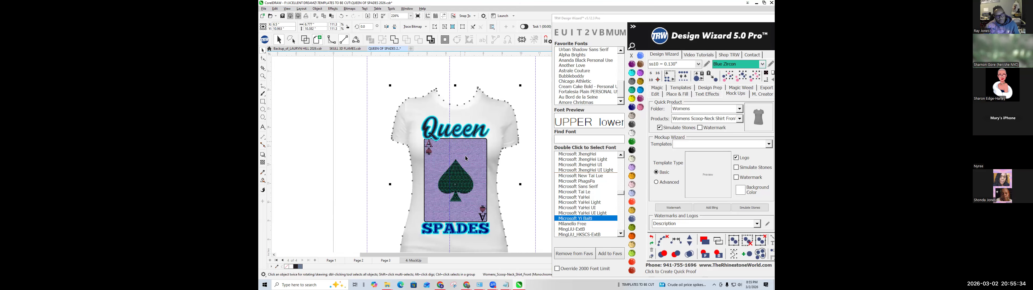
# Select all the card's background stones in the mockup by matching size and color, and recolor them Crystal.
pyautogui.scroll(2, 467, 165)
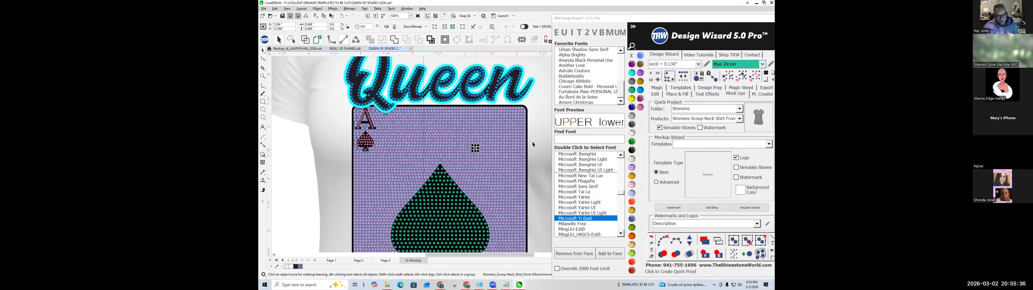
pyautogui.scroll(-1, 547, 155)
pyautogui.click(755, 76)
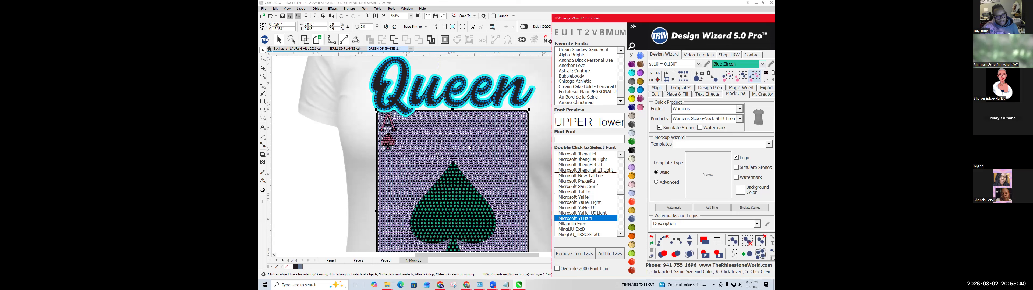
pyautogui.rightClick(493, 149)
pyautogui.click(492, 152)
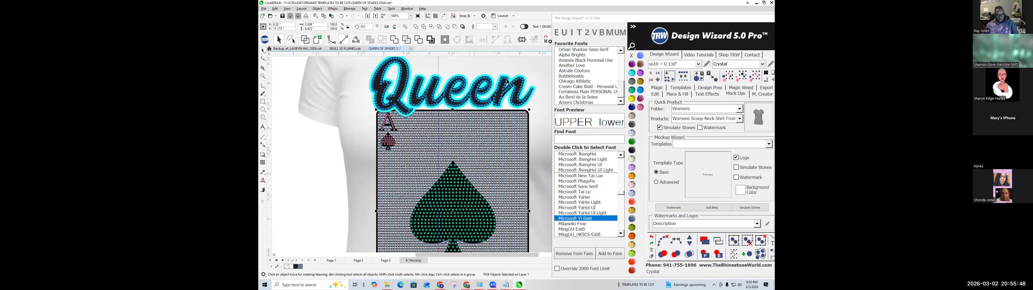
# Select the matching inner stones of the lettering in the mockup and recolor them Cosmo.
pyautogui.click(754, 75)
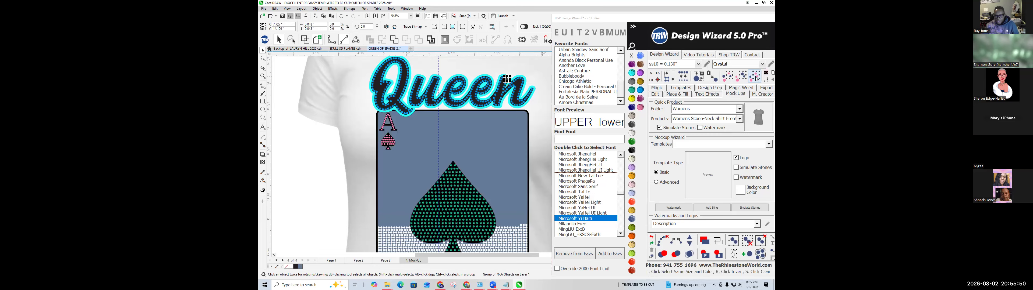
pyautogui.click(632, 125)
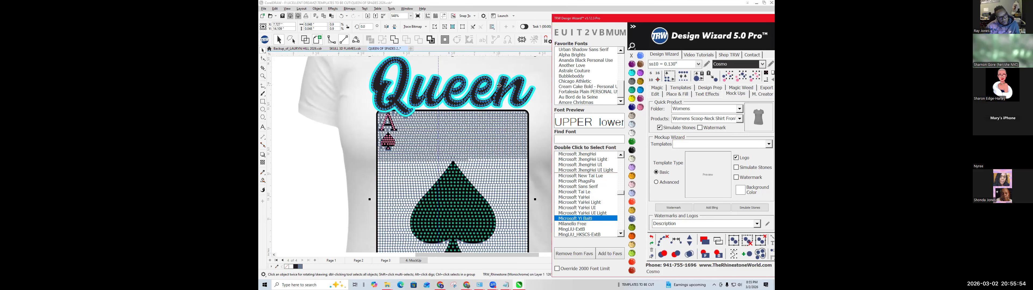
# Group the selected matching inner stones of the lettering in the mockup into one object.
pyautogui.rightClick(500, 86)
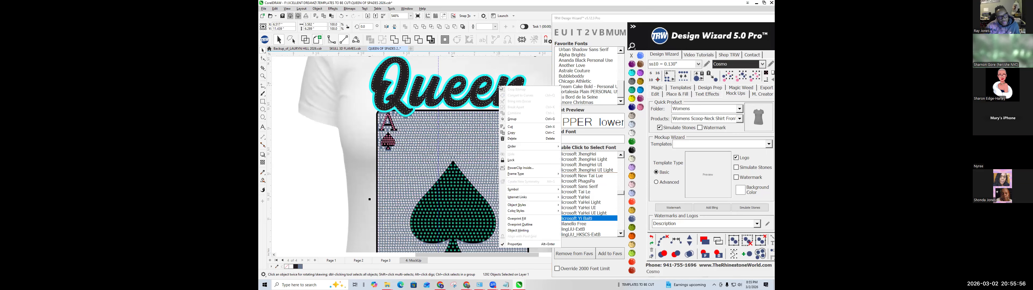
pyautogui.click(514, 121)
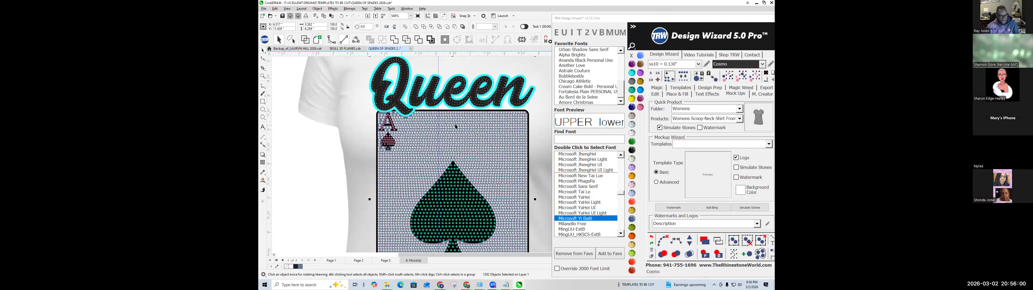
# Select all the pink stones of the card's corner A's and small spades by matching size and color, recolor them Cosmo and group them.
pyautogui.scroll(2, 390, 132)
pyautogui.scroll(3, 390, 132)
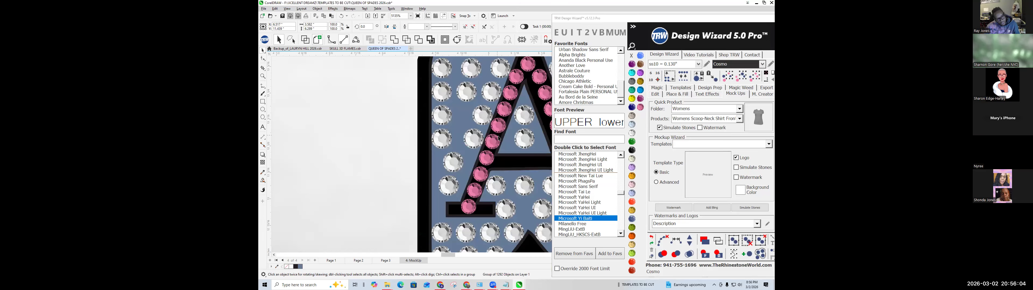
pyautogui.keyDown('ctrl'); pyautogui.click(493, 143); pyautogui.keyUp('ctrl')
pyautogui.scroll(-1, 624, 129)
pyautogui.click(754, 76)
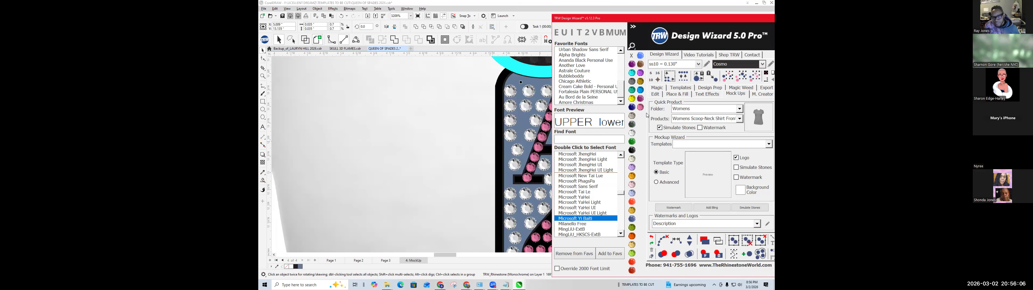
pyautogui.click(632, 150)
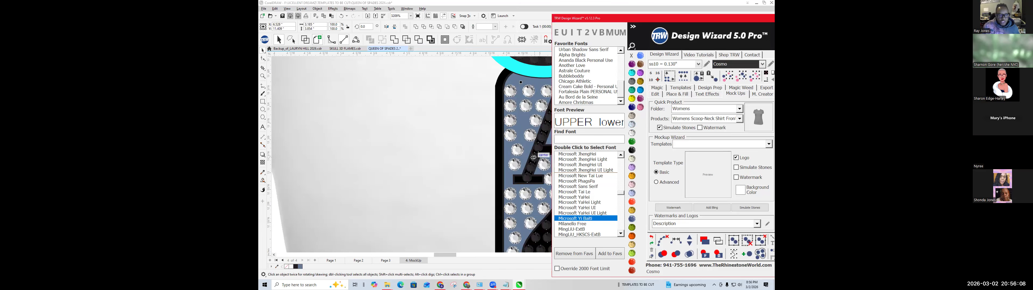
pyautogui.click(533, 157)
pyautogui.rightClick(533, 157)
pyautogui.click(546, 151)
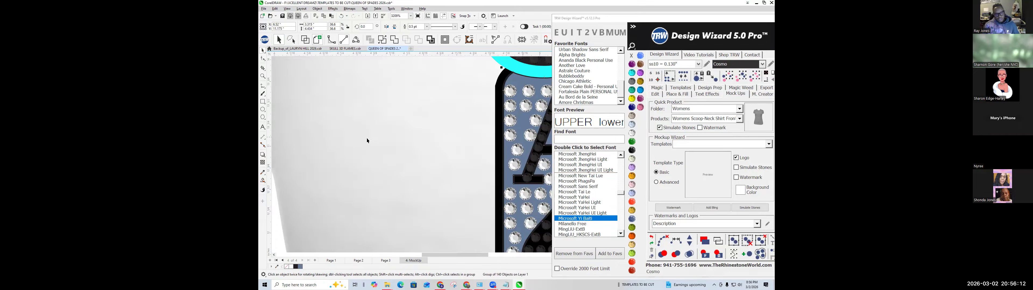
# Send the card's background shape to the back of the mockup and save the document.
pyautogui.scroll(-5, 390, 157)
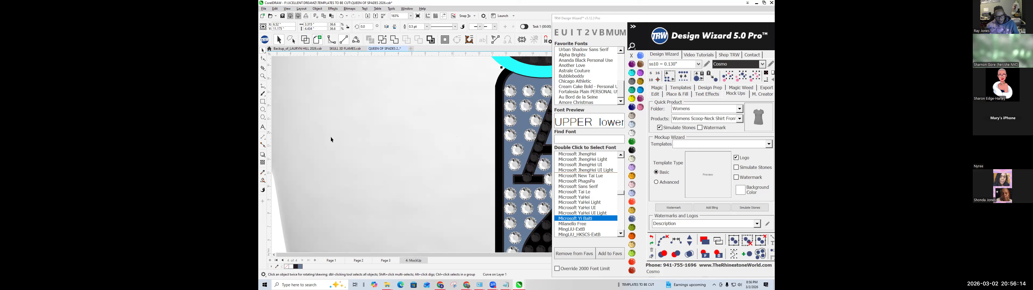
pyautogui.click(718, 253)
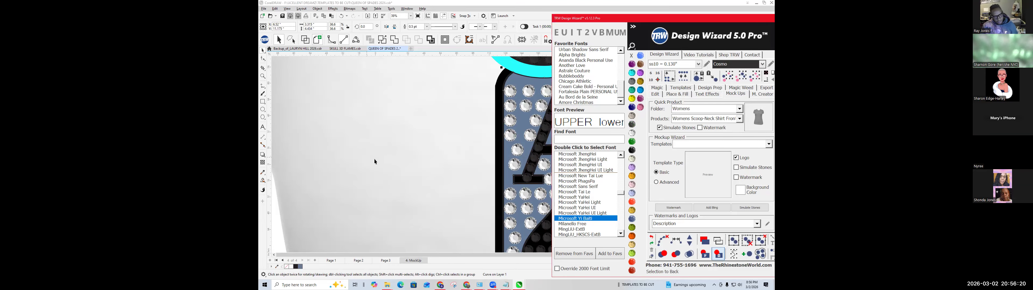
pyautogui.scroll(-1, 521, 125)
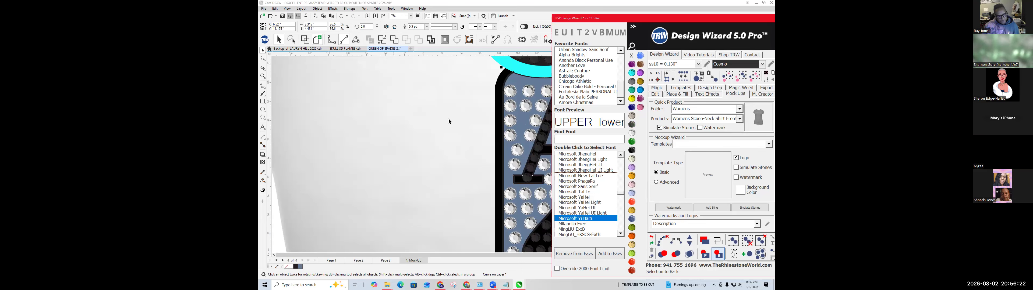
pyautogui.scroll(1, 493, 117)
pyautogui.scroll(-2, 464, 102)
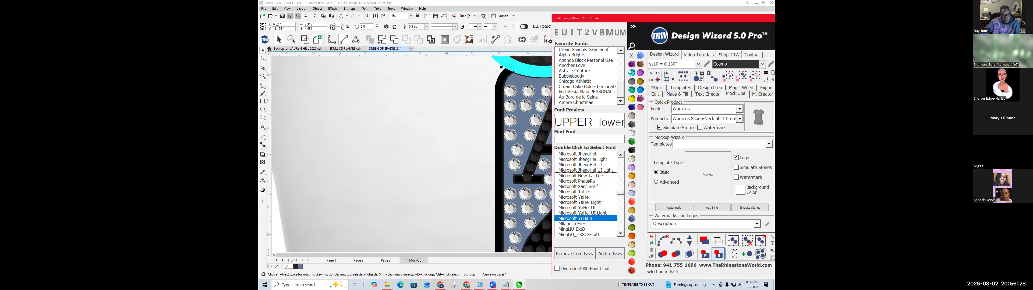
pyautogui.click(282, 17)
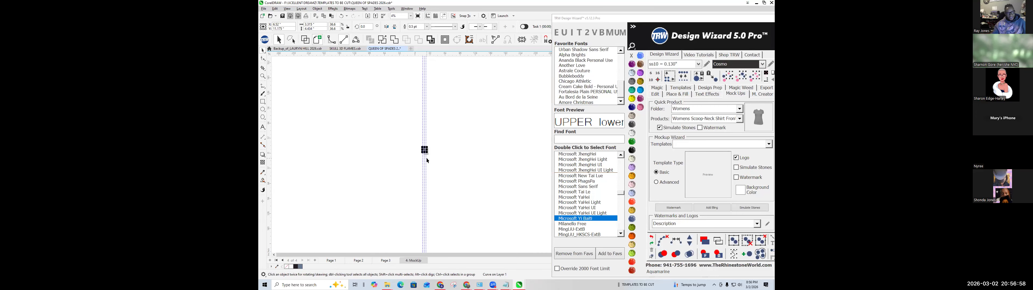
pyautogui.hotkey('ctrl', 's')
# Deselect everything and examine the recolored Queen of Spades design on the shirt mockup.
pyautogui.scroll(1, 426, 158)
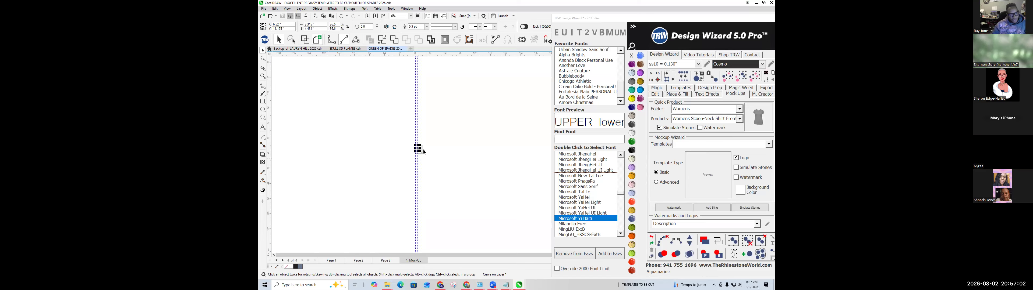
pyautogui.scroll(2, 429, 149)
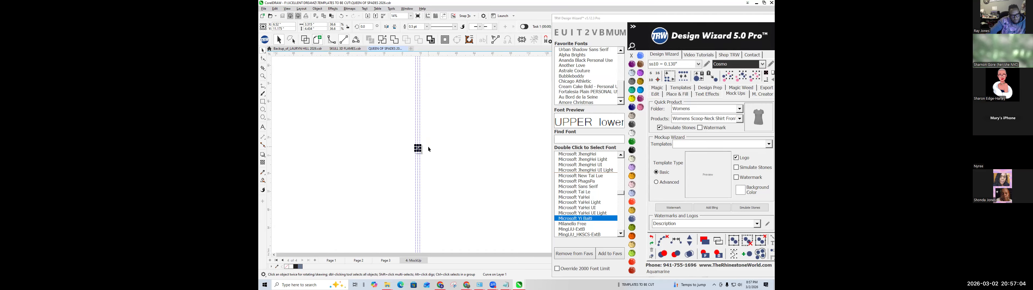
pyautogui.scroll(1, 387, 156)
pyautogui.click(389, 140)
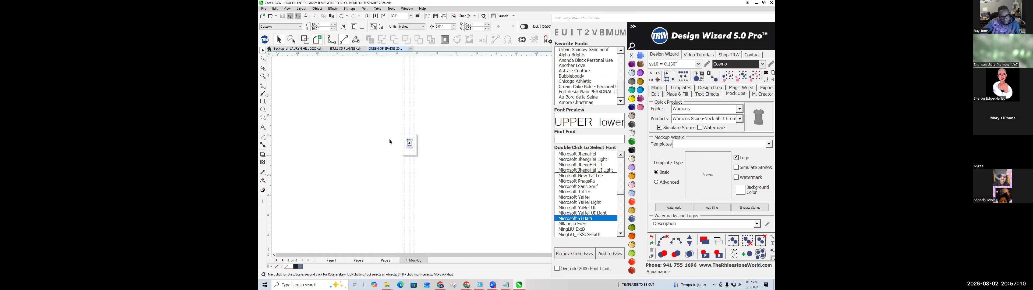
pyautogui.scroll(1, 390, 142)
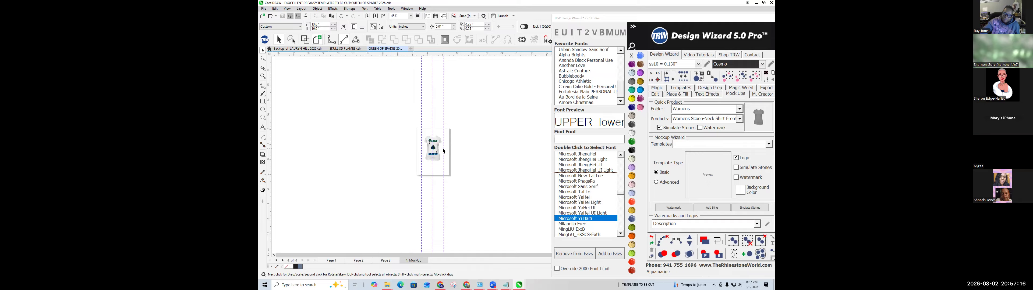
pyautogui.scroll(1, 442, 149)
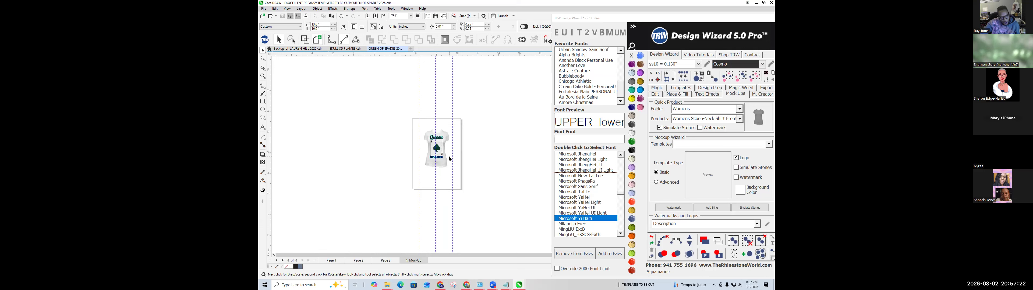
pyautogui.scroll(2, 450, 159)
pyautogui.scroll(1, 450, 160)
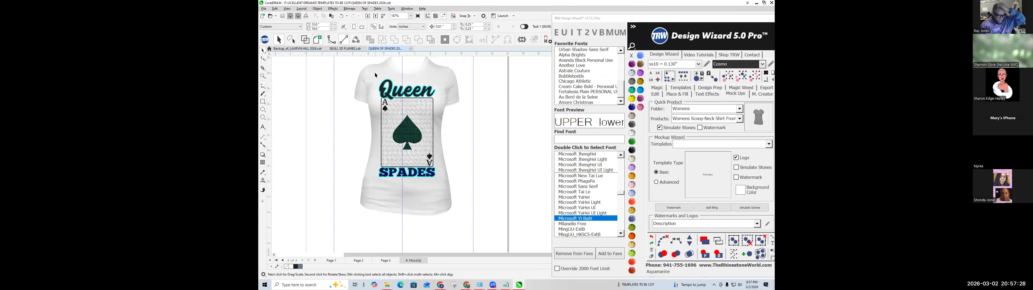
pyautogui.scroll(1, 376, 75)
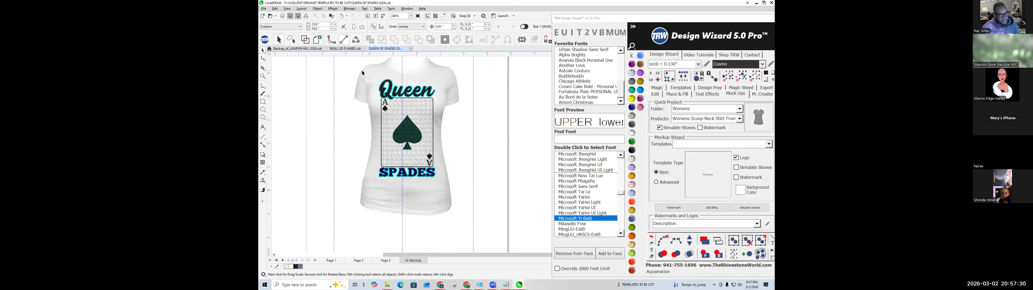
pyautogui.scroll(1, 364, 73)
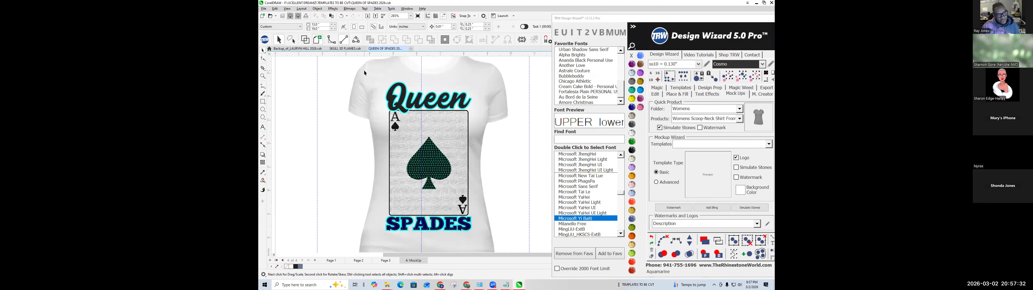
pyautogui.scroll(2, 404, 92)
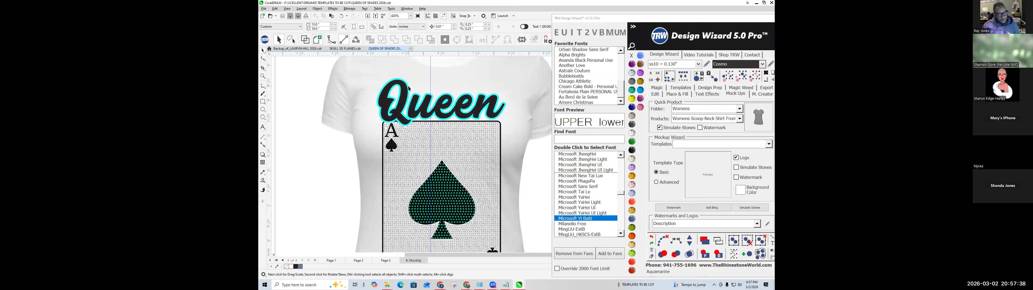
# Recolor the aqua outline of the word Queen Jet Black and the grouped lettering stones Crystal.
pyautogui.click(408, 88)
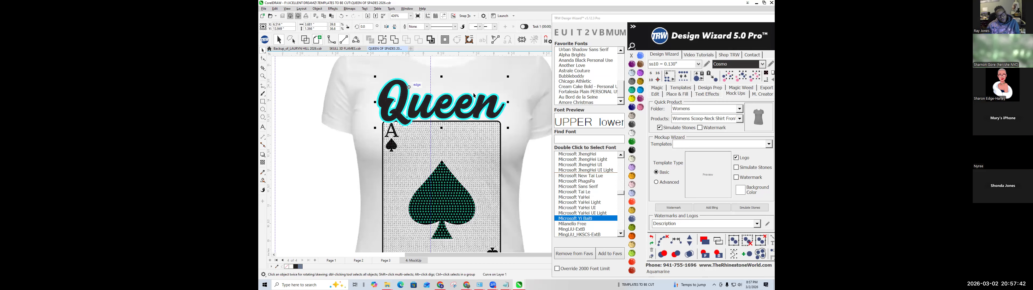
pyautogui.click(632, 150)
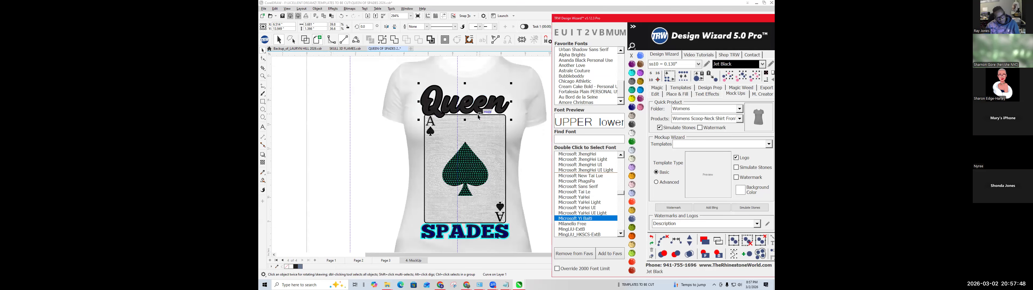
pyautogui.click(376, 158)
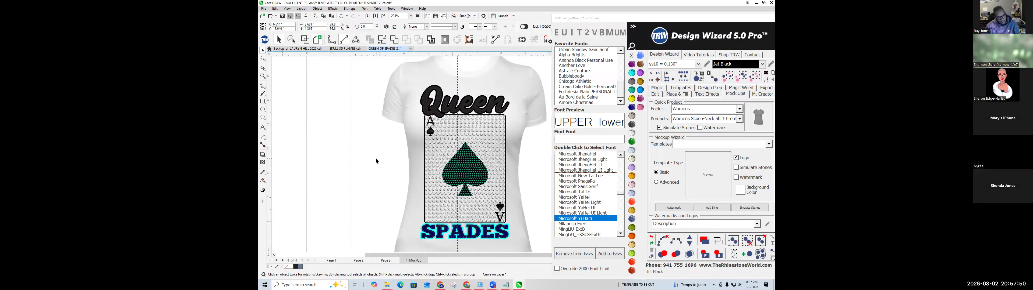
pyautogui.click(437, 93)
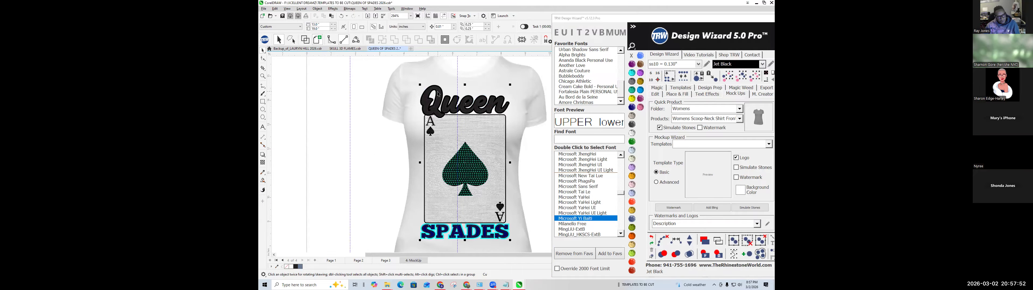
pyautogui.click(632, 133)
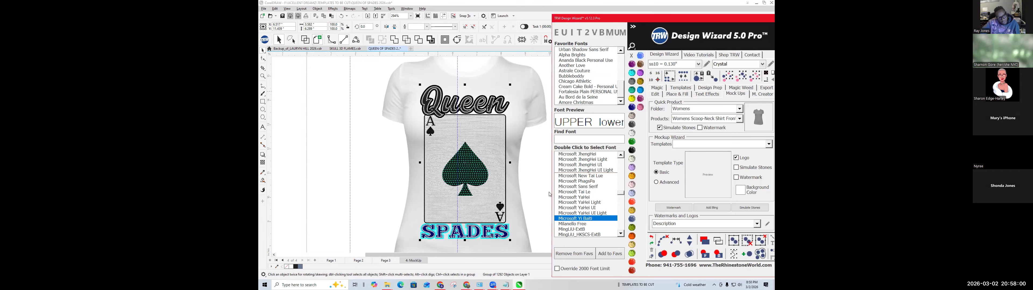
# Select the navy letters and aqua outline of the word SPADES, recolor both Jet Black and clear the selection.
pyautogui.scroll(5, 433, 238)
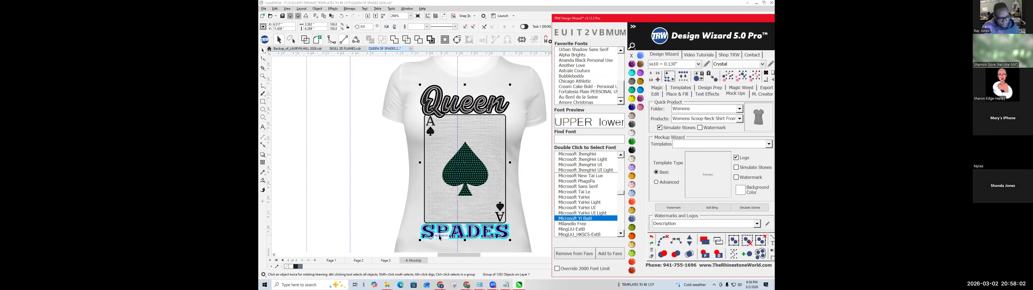
pyautogui.scroll(1, 440, 238)
pyautogui.click(512, 155)
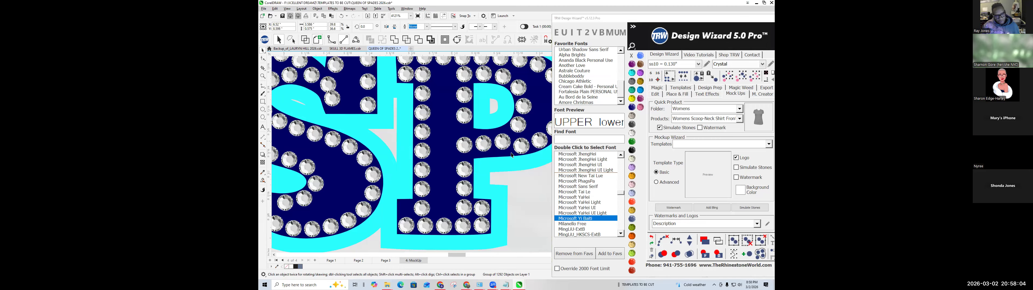
pyautogui.click(482, 171)
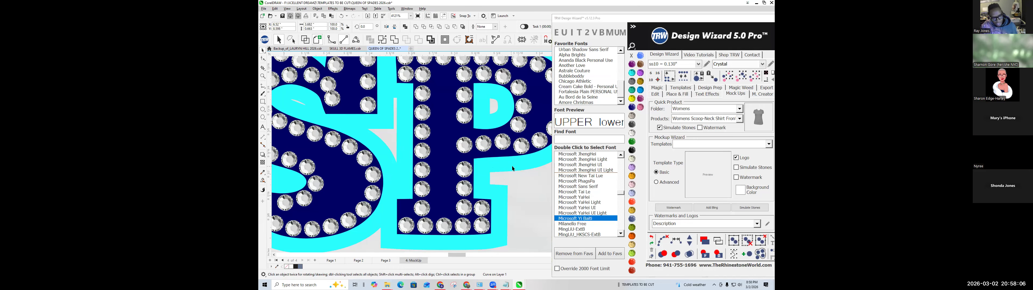
pyautogui.click(632, 150)
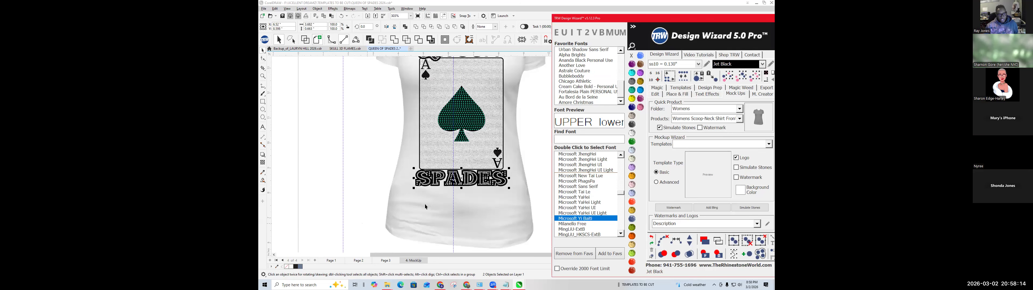
pyautogui.click(374, 187)
pyautogui.click(366, 190)
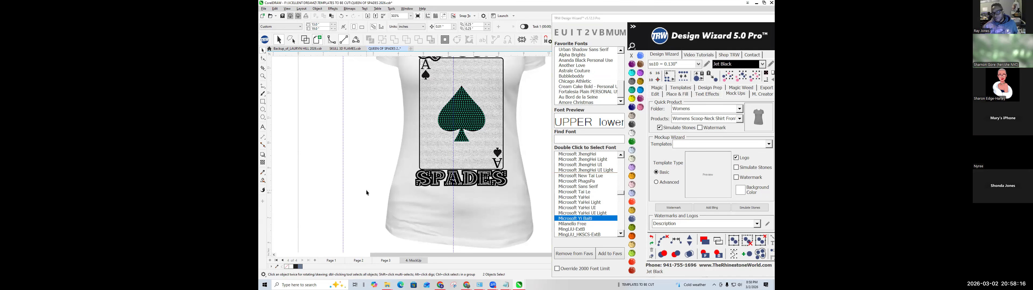
# Select all the large spade's stones by matching size and color, recolor them Cosmo and group them.
pyautogui.click(465, 119)
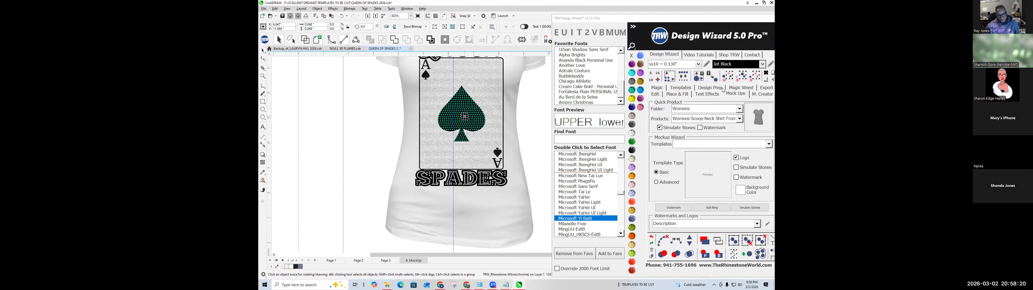
pyautogui.click(758, 78)
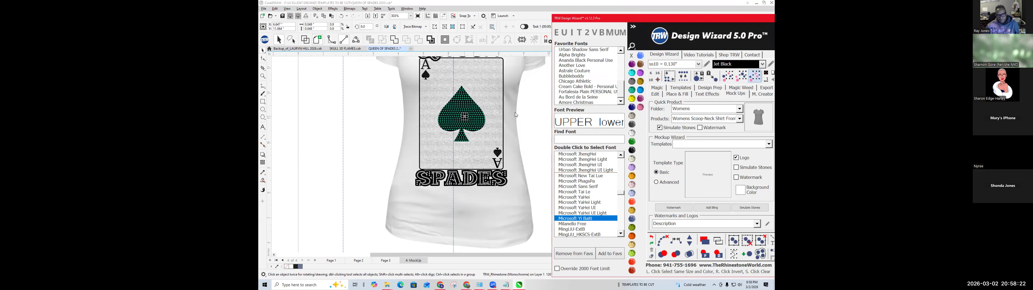
pyautogui.click(633, 125)
pyautogui.click(463, 116)
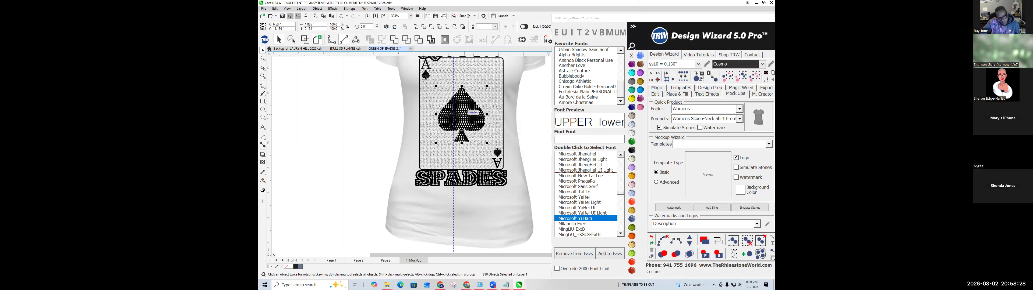
pyautogui.rightClick(464, 116)
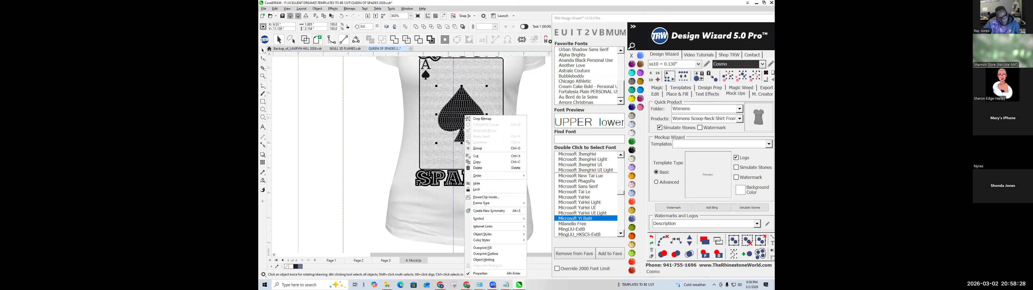
pyautogui.click(482, 149)
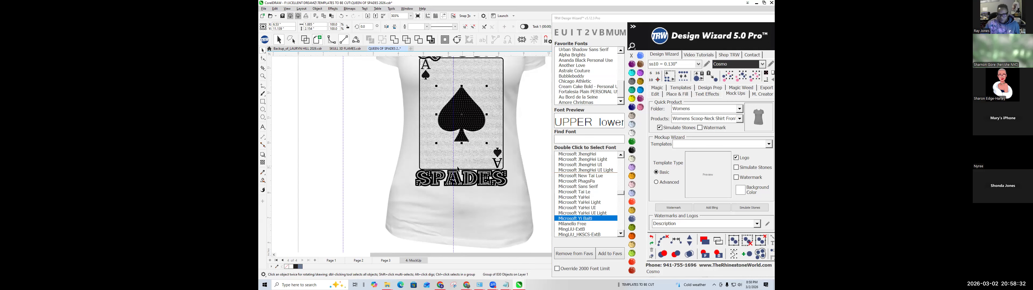
# Try TRW Pink on the backing shape of the word SPADES, then restore it to Jet Black.
pyautogui.click(375, 163)
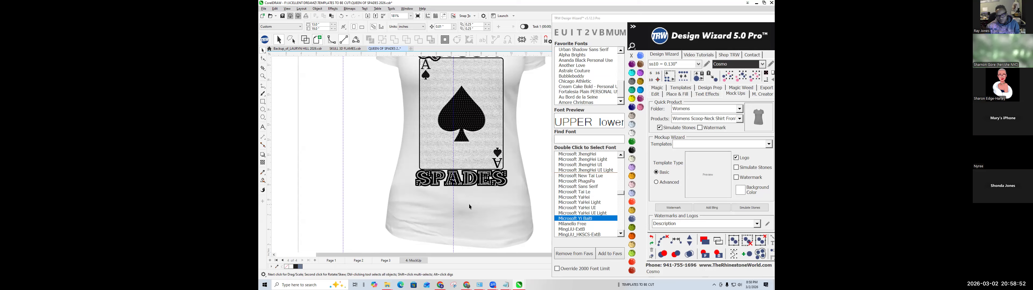
pyautogui.scroll(5, 477, 182)
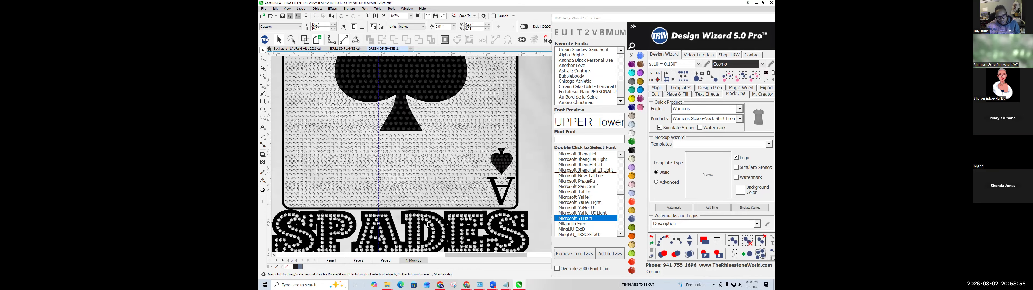
pyautogui.click(640, 108)
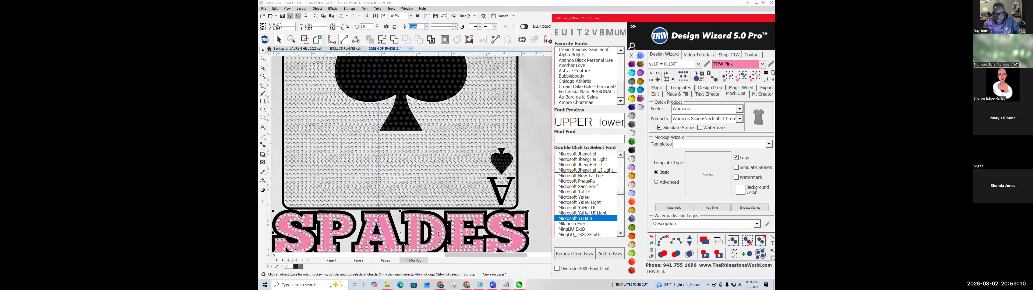
pyautogui.click(631, 150)
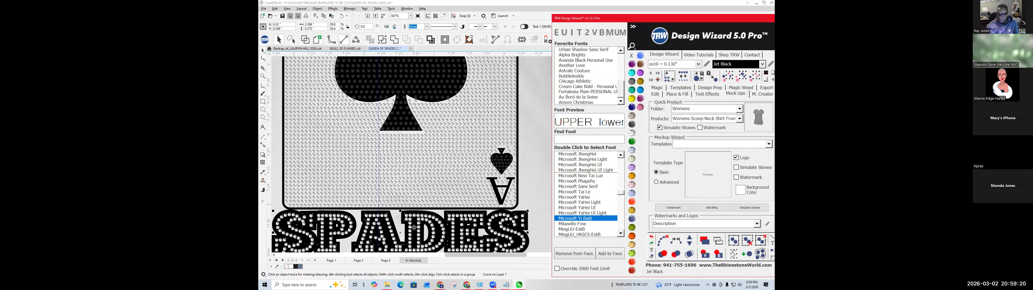
# Clear the selection on the lettering and nudge the shirt mockup slightly upward behind the design.
pyautogui.scroll(-2, 442, 193)
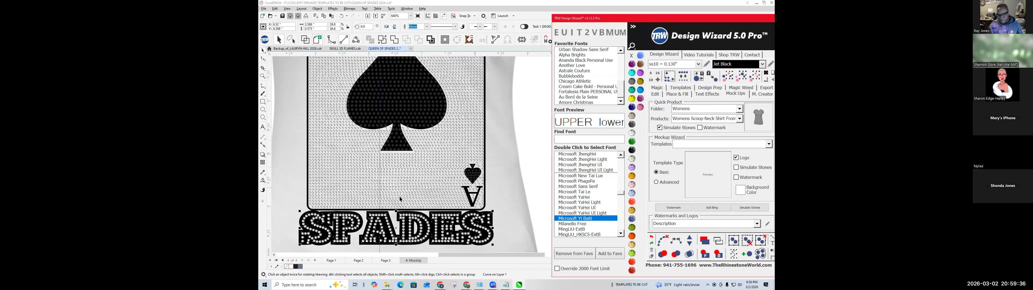
pyautogui.scroll(-2, 443, 223)
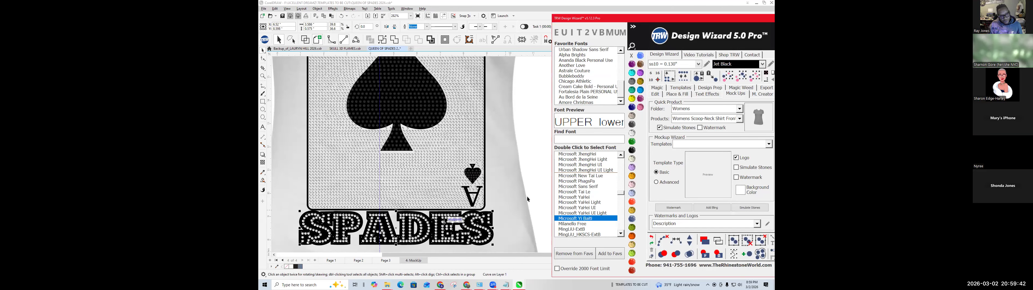
pyautogui.click(527, 150)
pyautogui.scroll(-2, 527, 150)
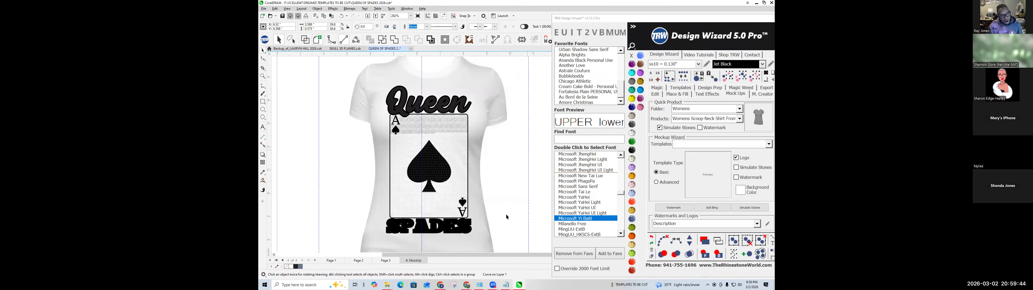
pyautogui.click(477, 223)
pyautogui.scroll(-1, 477, 223)
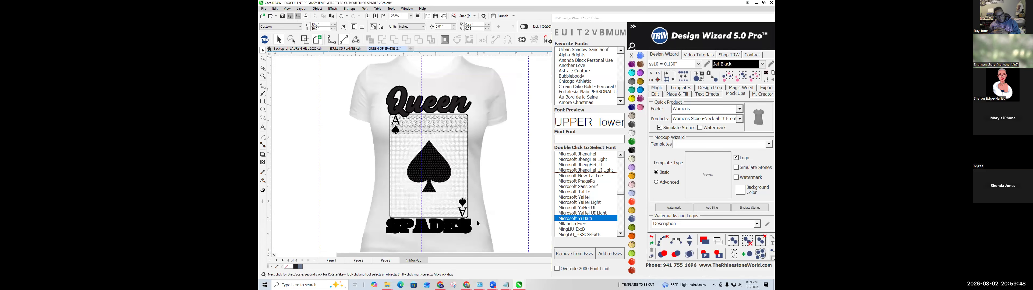
pyautogui.scroll(-1, 477, 224)
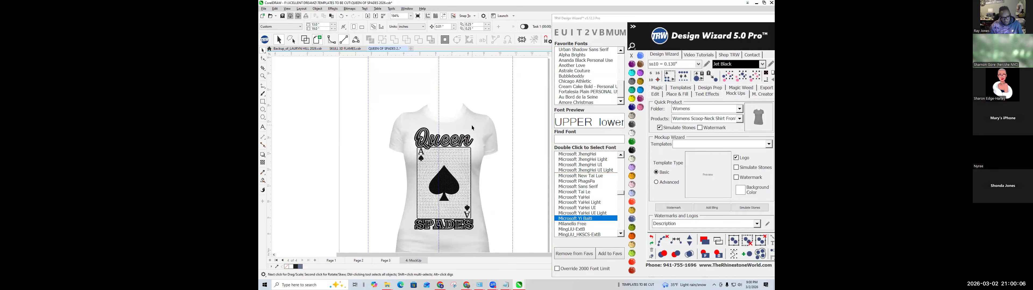
pyautogui.click(481, 142)
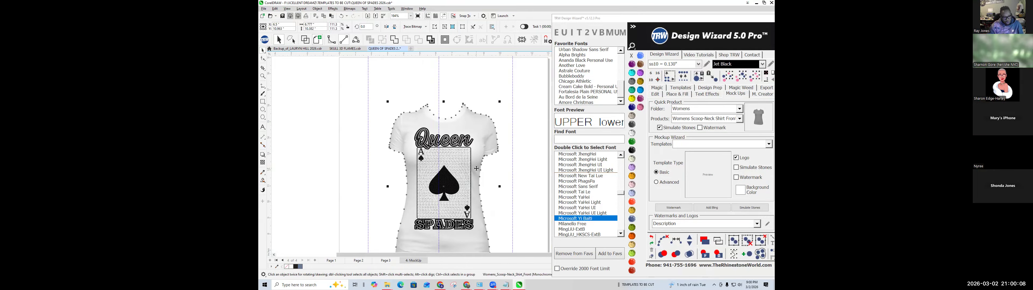
pyautogui.press('Up')
# Add a bling sparkle to the mockup and scale it down beside the card's upper-left spade.
pyautogui.click(714, 209)
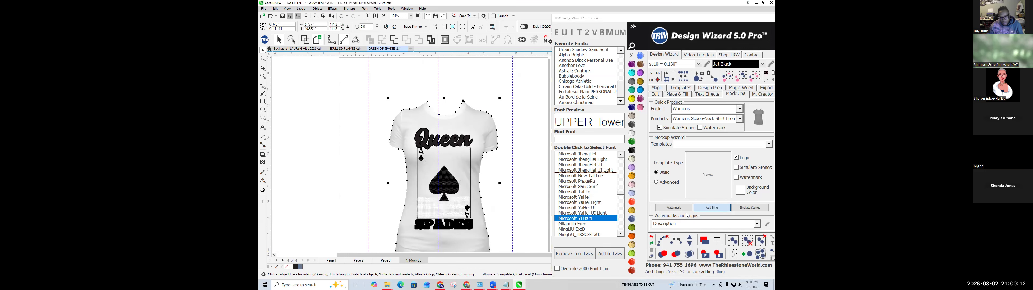
pyautogui.press('Escape')
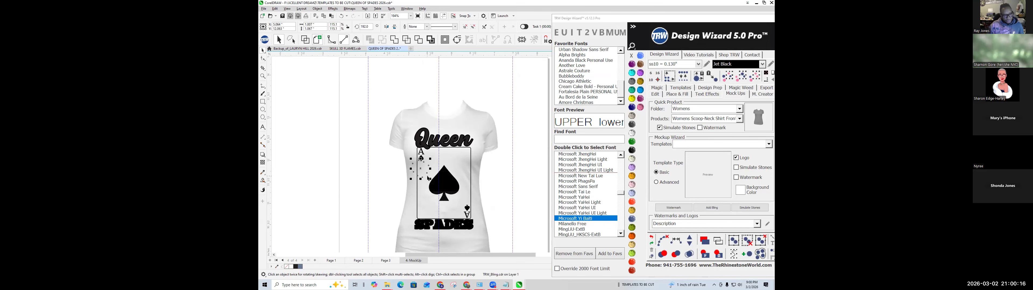
pyautogui.scroll(2, 428, 179)
pyautogui.moveTo(388, 183); pyautogui.dragTo(419, 163)
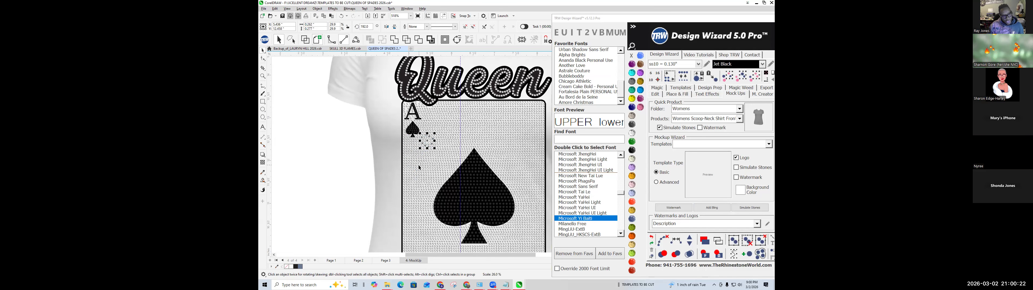
# Place sparkles on the Queen lettering, around the large spade and near the card's lower-right corner by the word SPADES.
pyautogui.moveTo(427, 140); pyautogui.dragTo(538, 71)
pyautogui.moveTo(537, 89); pyautogui.dragTo(440, 220)
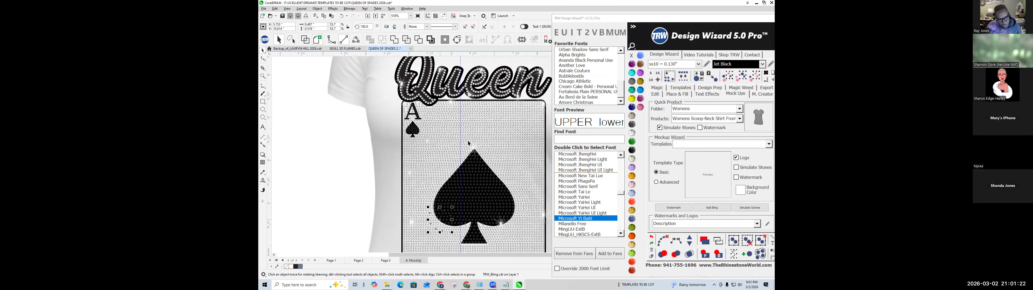
pyautogui.scroll(-1, 480, 135)
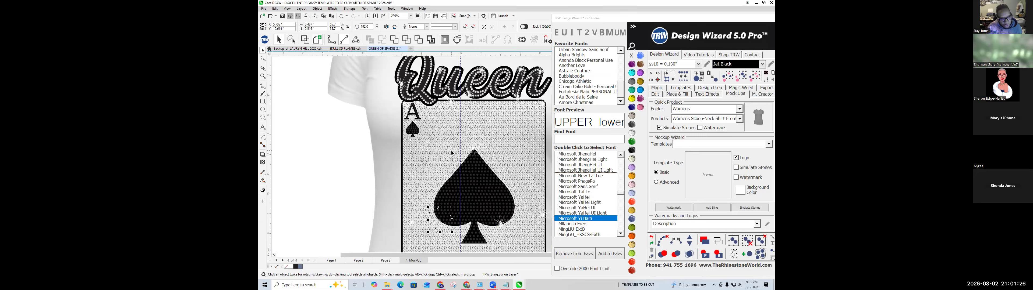
pyautogui.scroll(-2, 458, 148)
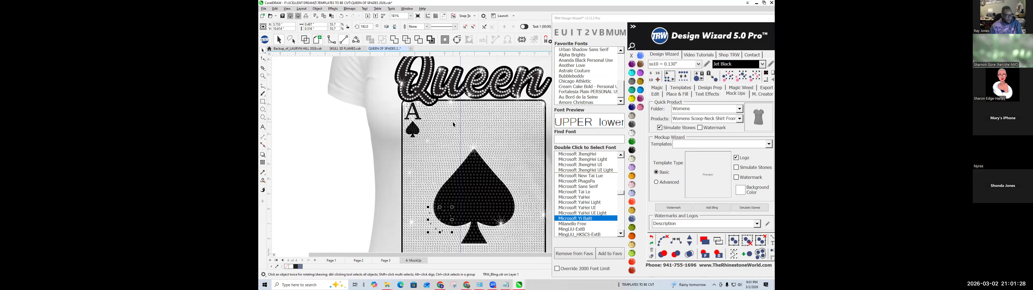
pyautogui.scroll(-2, 459, 152)
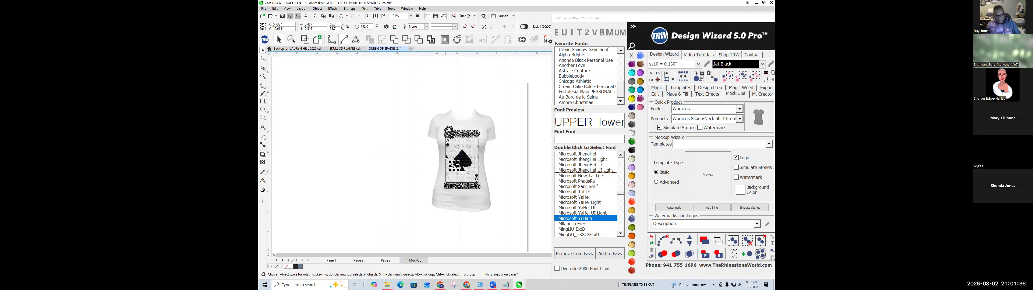
pyautogui.scroll(2, 491, 163)
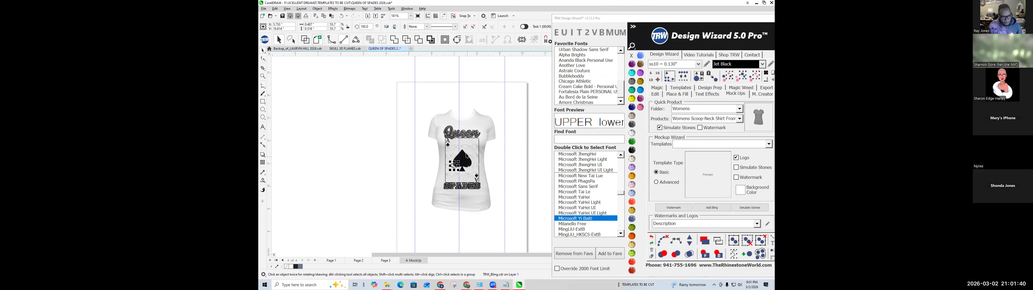
pyautogui.scroll(3, 460, 175)
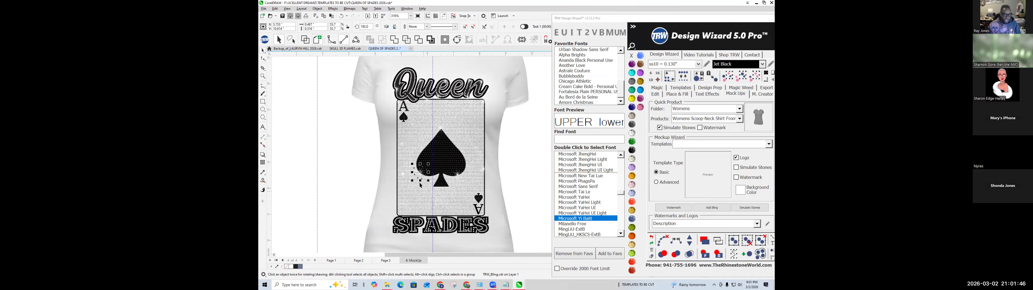
pyautogui.moveTo(421, 185); pyautogui.dragTo(486, 223)
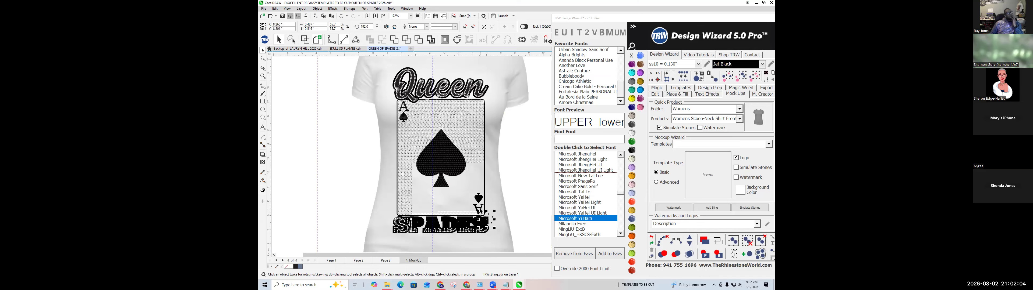
pyautogui.scroll(-2, 480, 211)
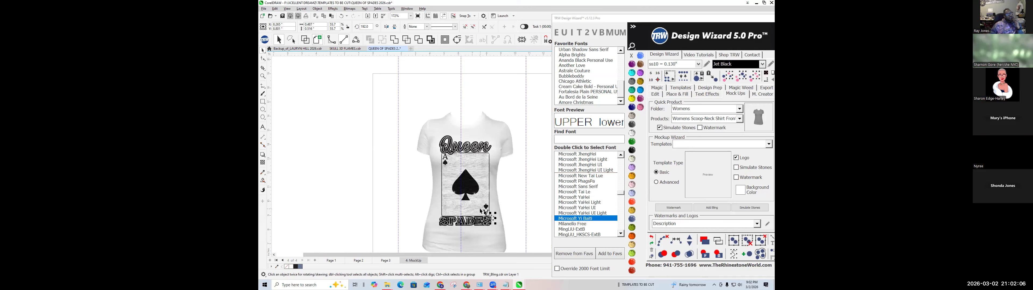